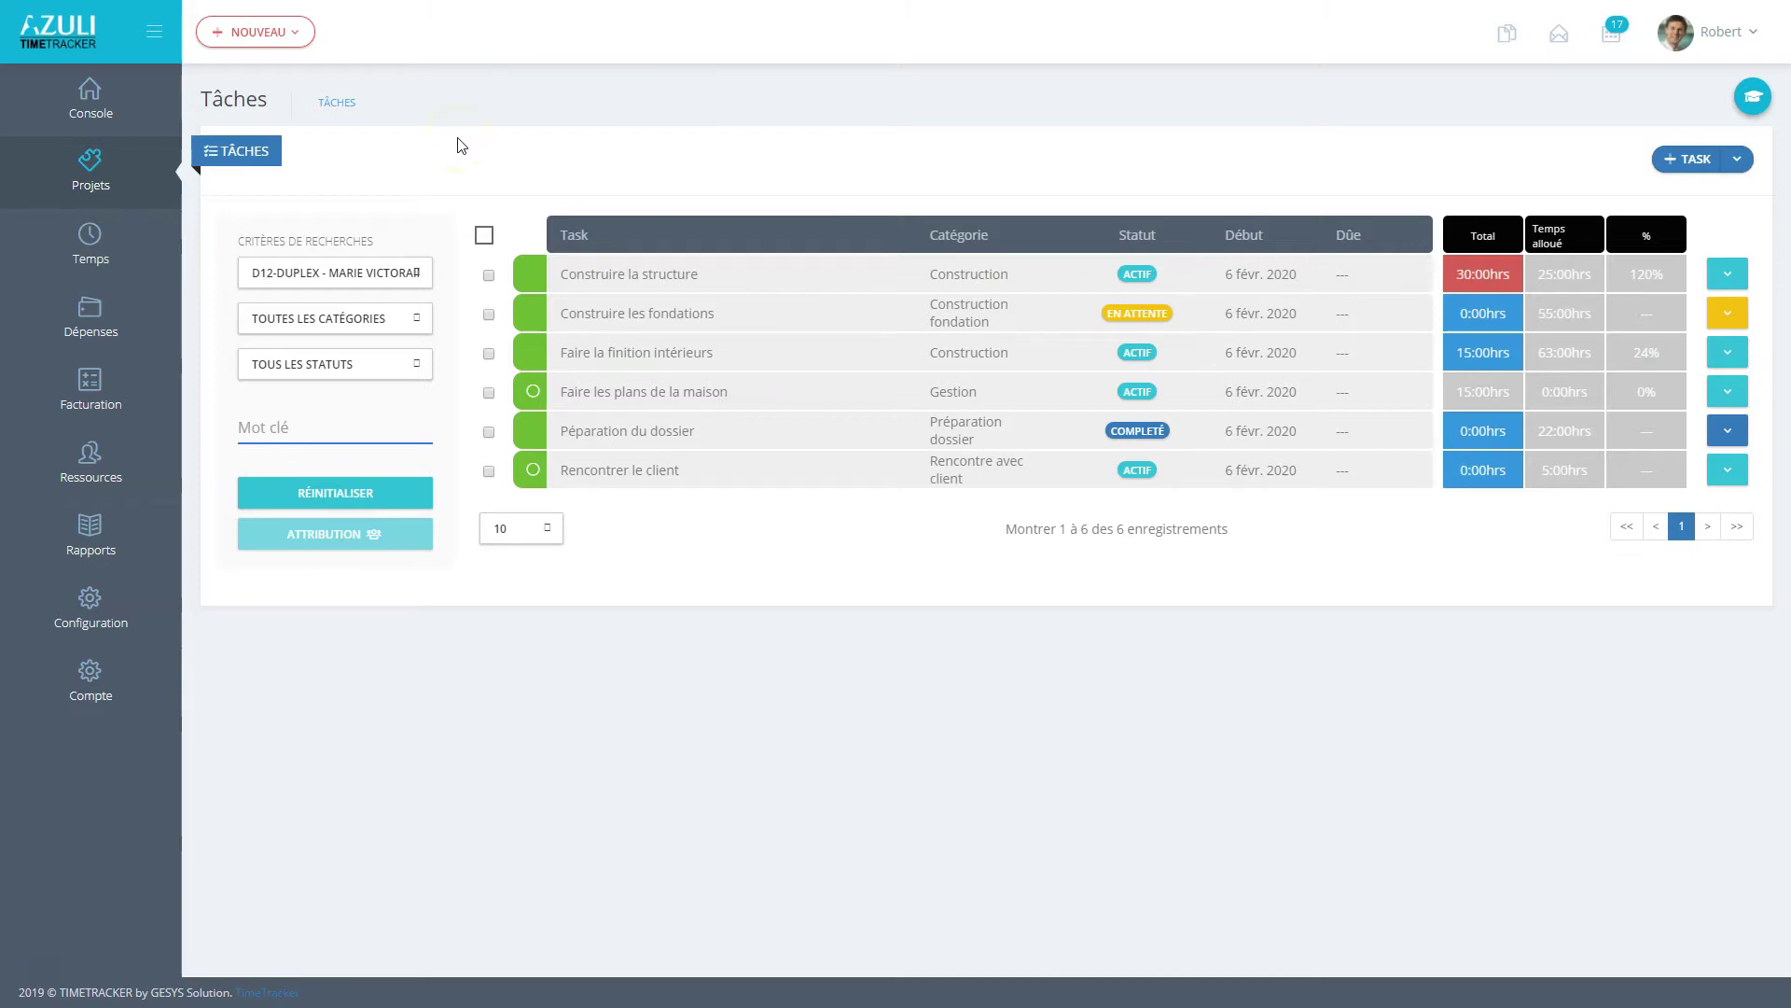
- Filter the task list by the A12-Duplex project, and switch the project filter back to D12-Duplex
{"action": "left_click", "coordinate": [381, 273]}
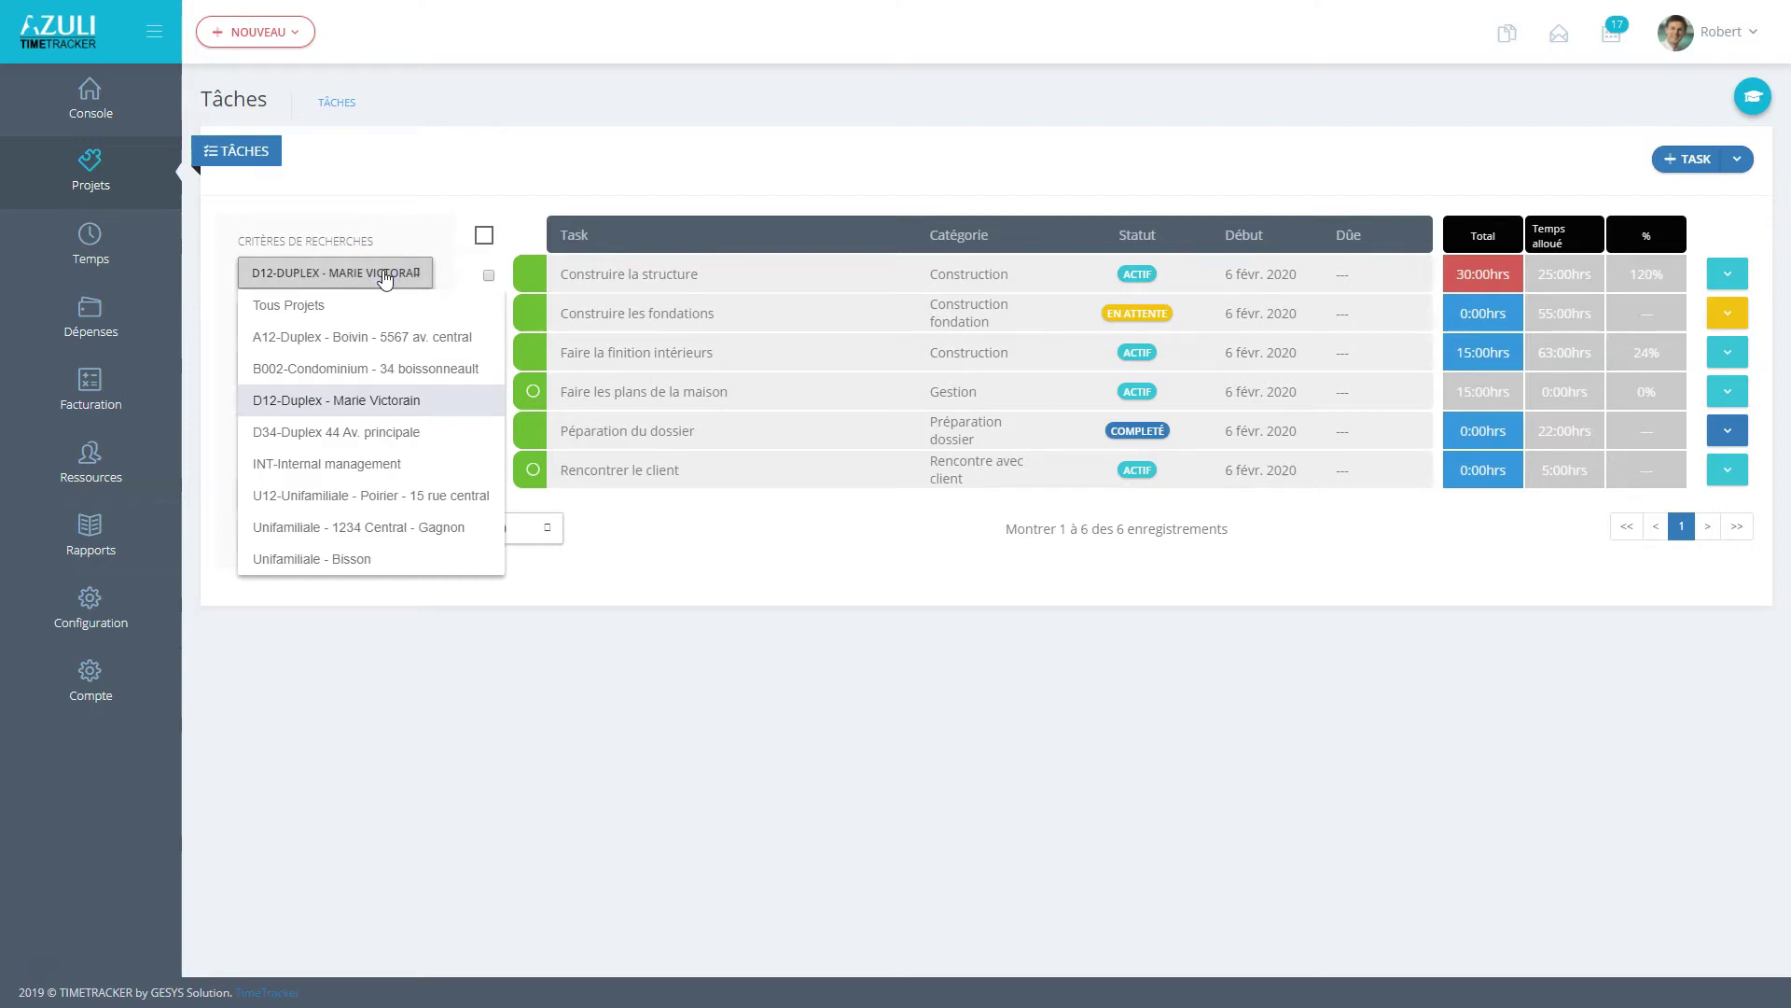
{"action": "left_click", "coordinate": [369, 338]}
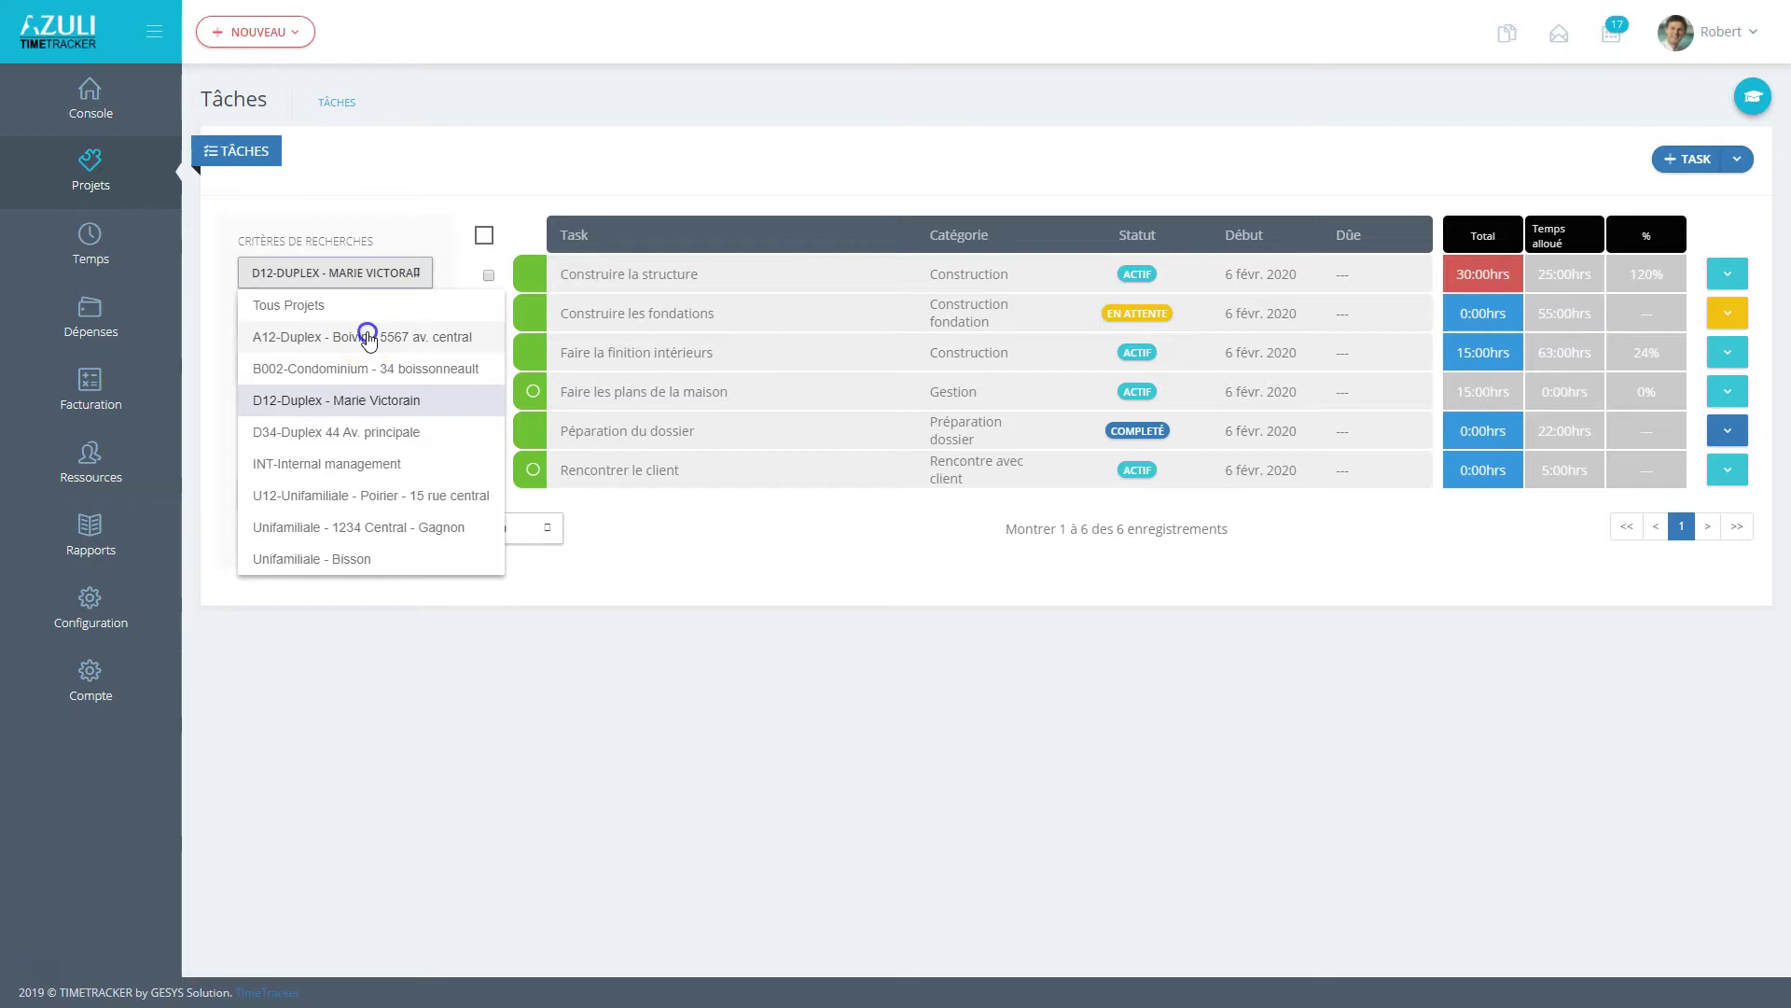
{"action": "left_click", "coordinate": [345, 277]}
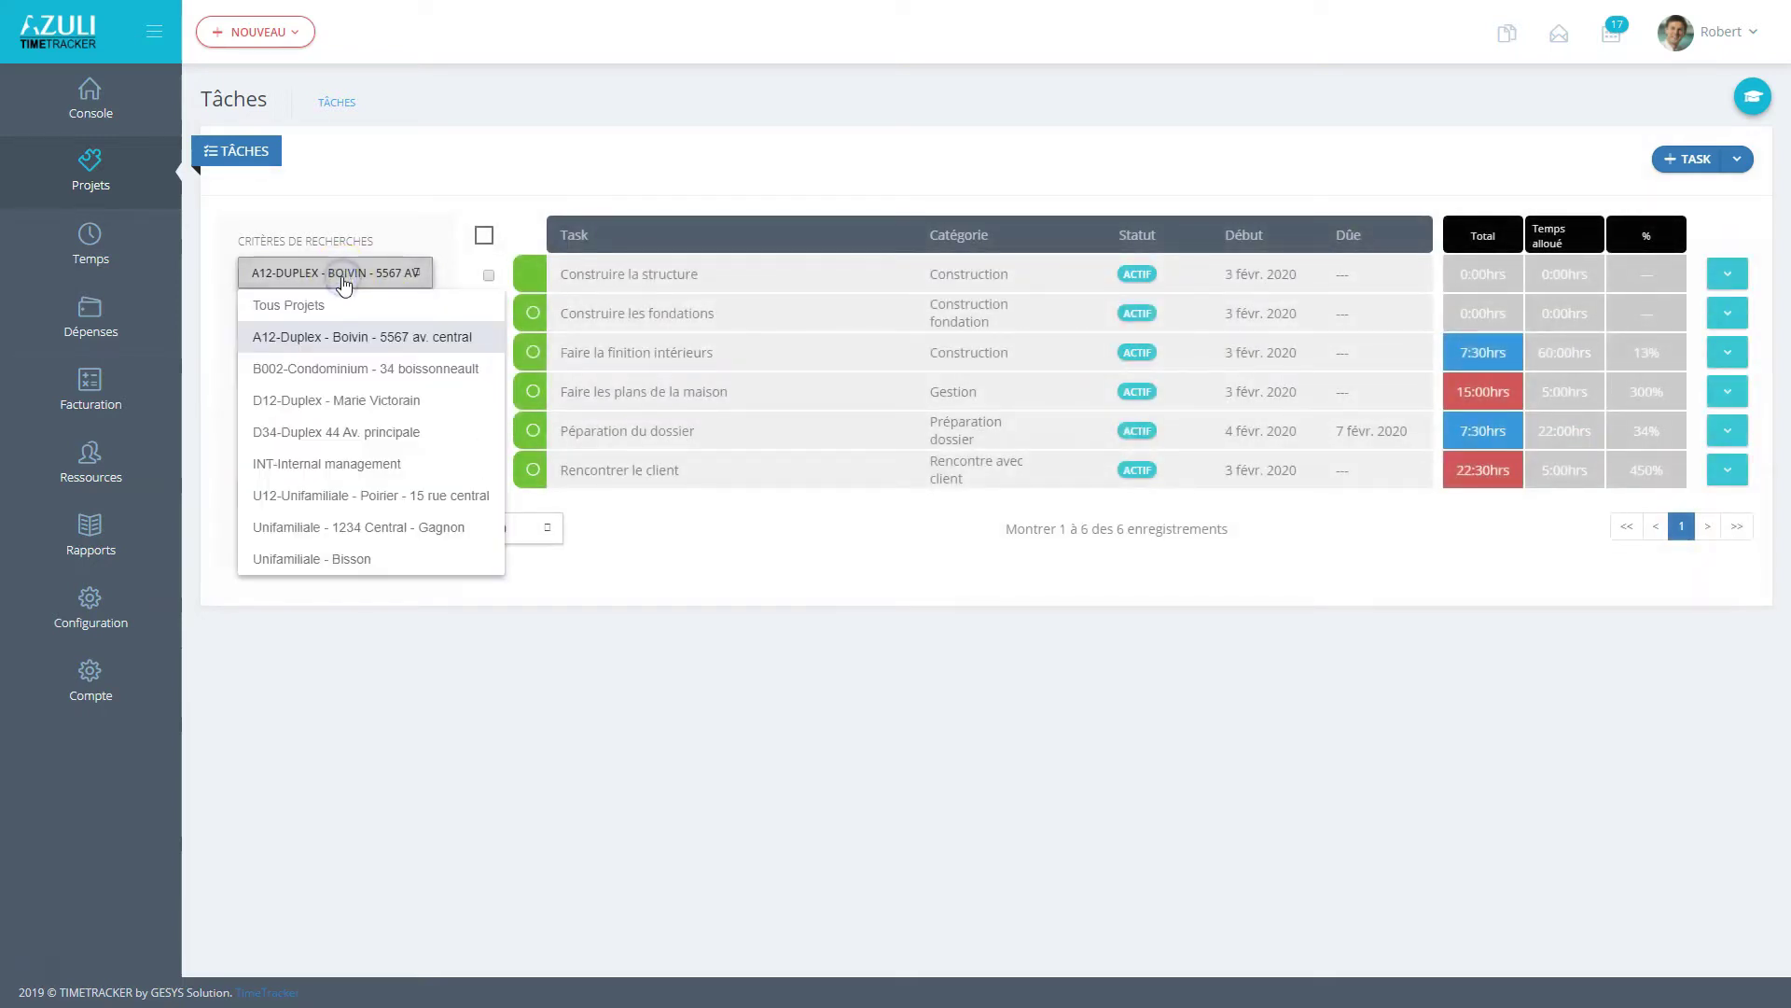
{"action": "left_click", "coordinate": [333, 401]}
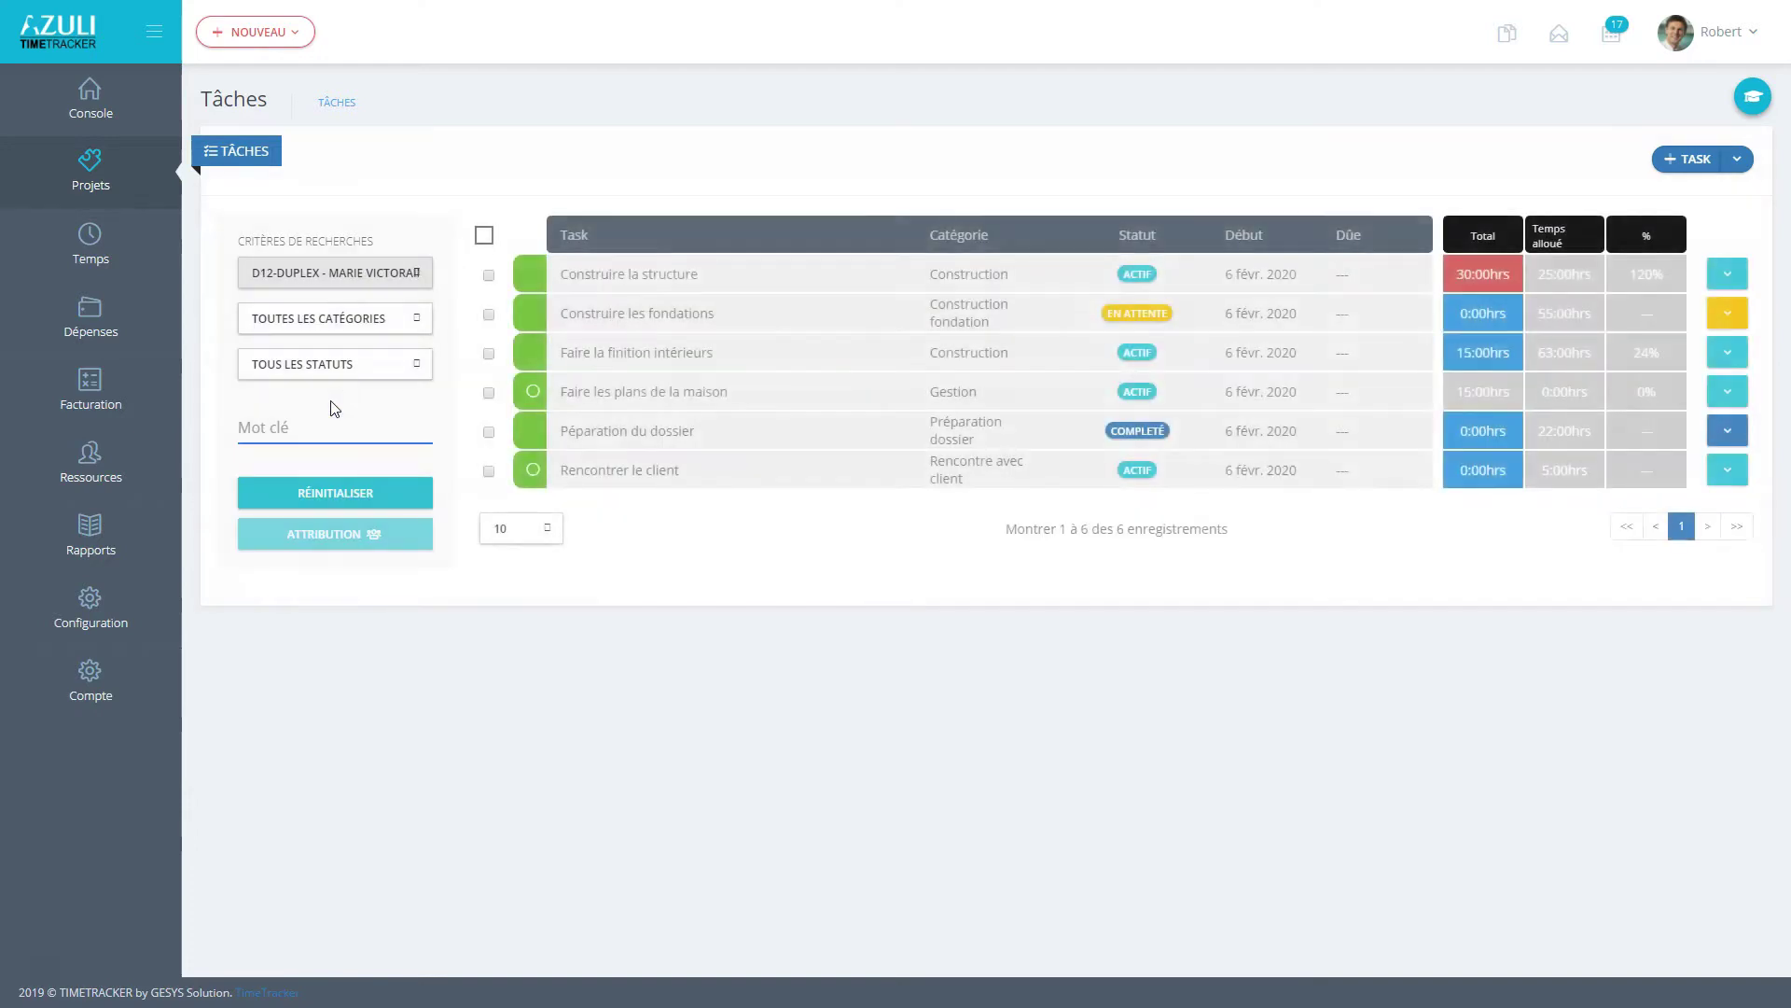
- List the tasks of all projects, and return the project filter to D12-Duplex
{"action": "left_click", "coordinate": [362, 280]}
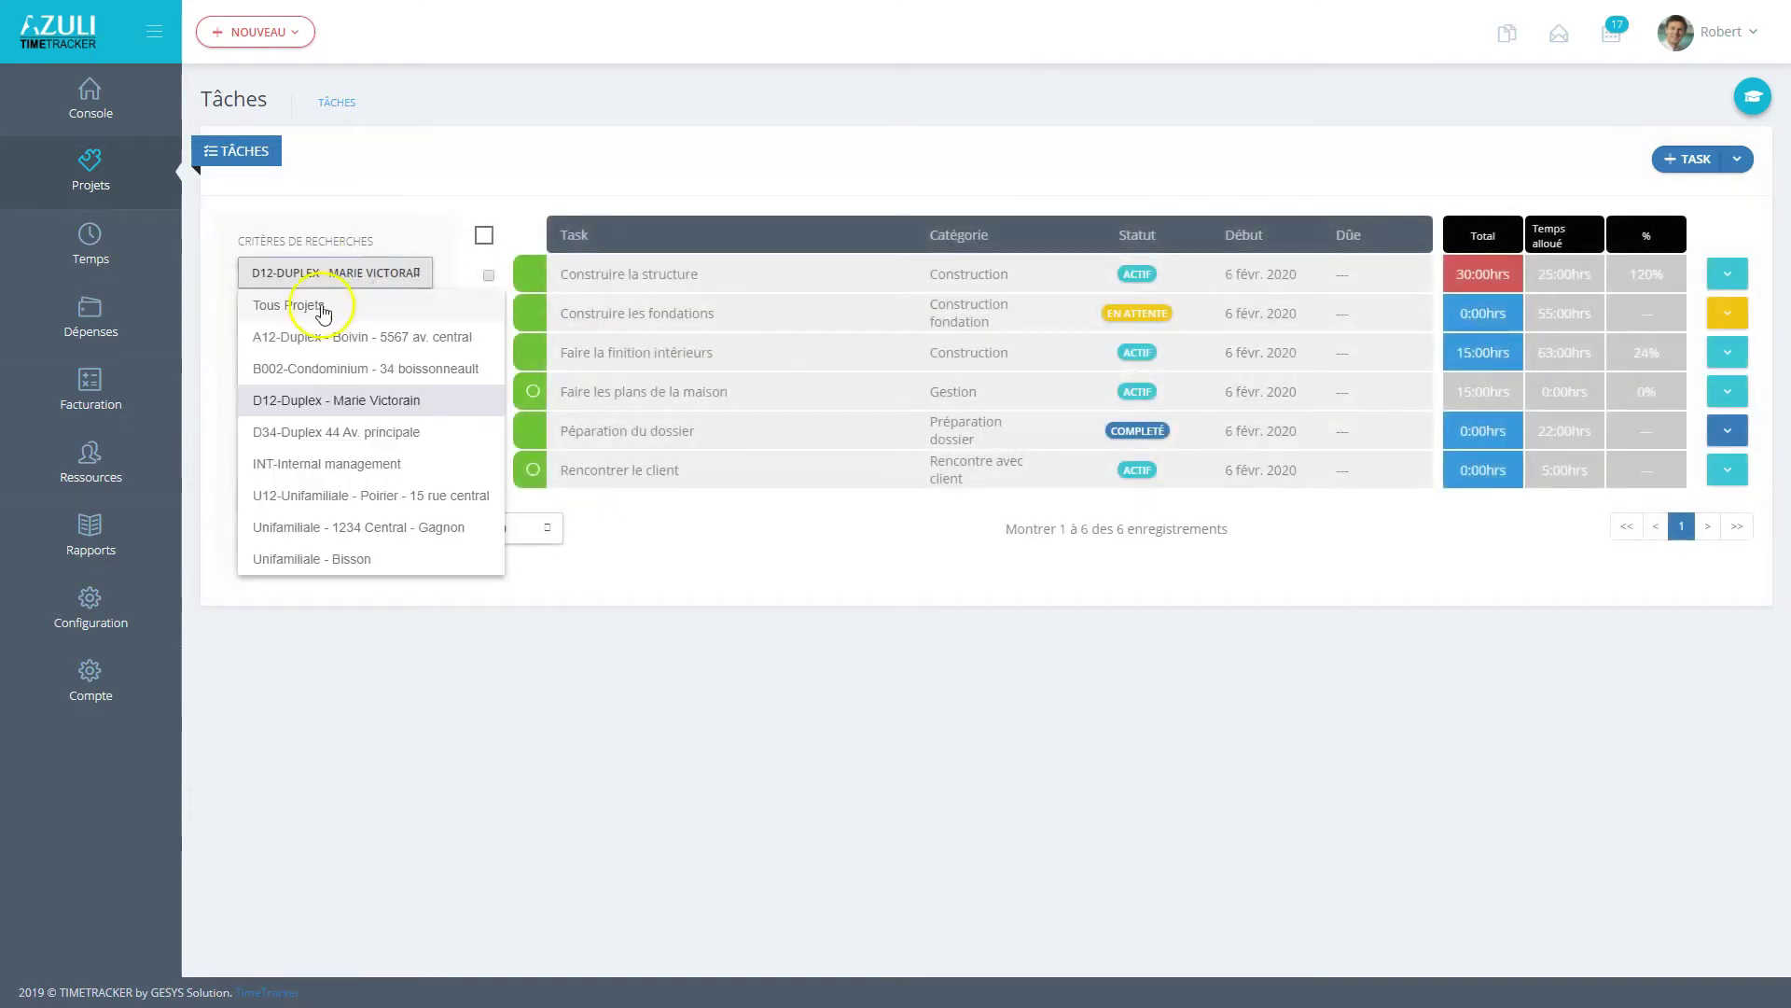
{"action": "left_click", "coordinate": [320, 302]}
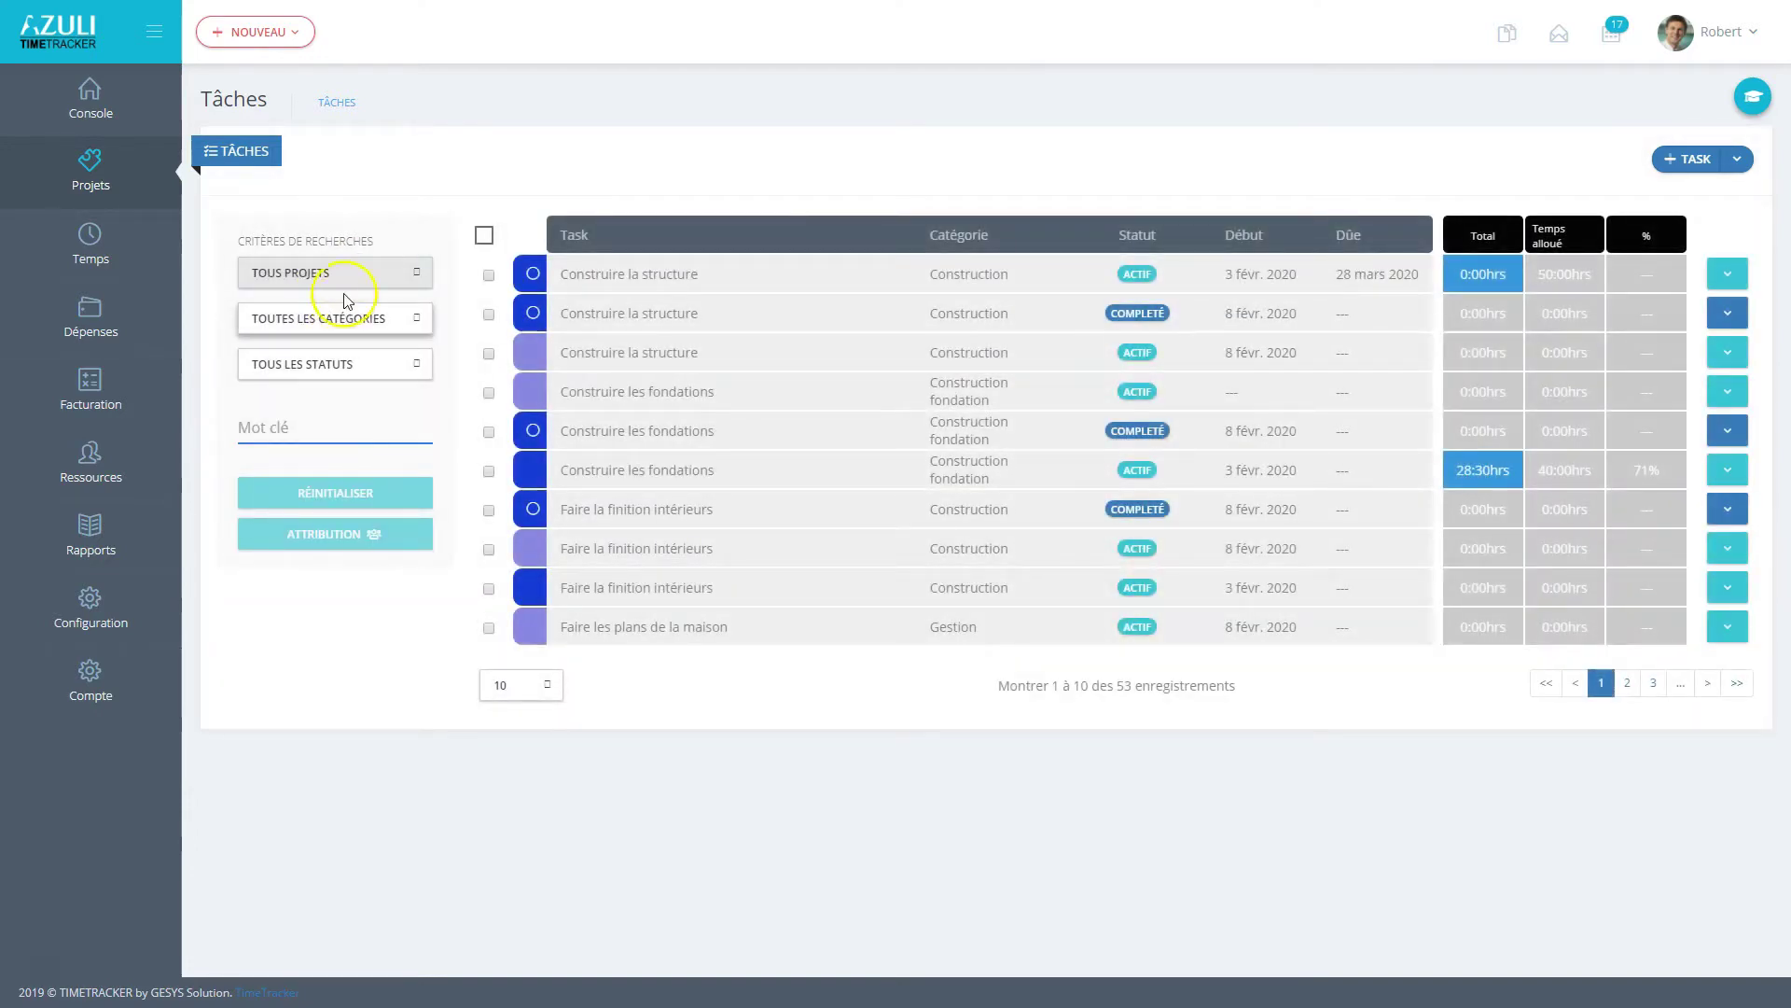
{"action": "left_click", "coordinate": [342, 272]}
{"action": "left_click", "coordinate": [322, 400]}
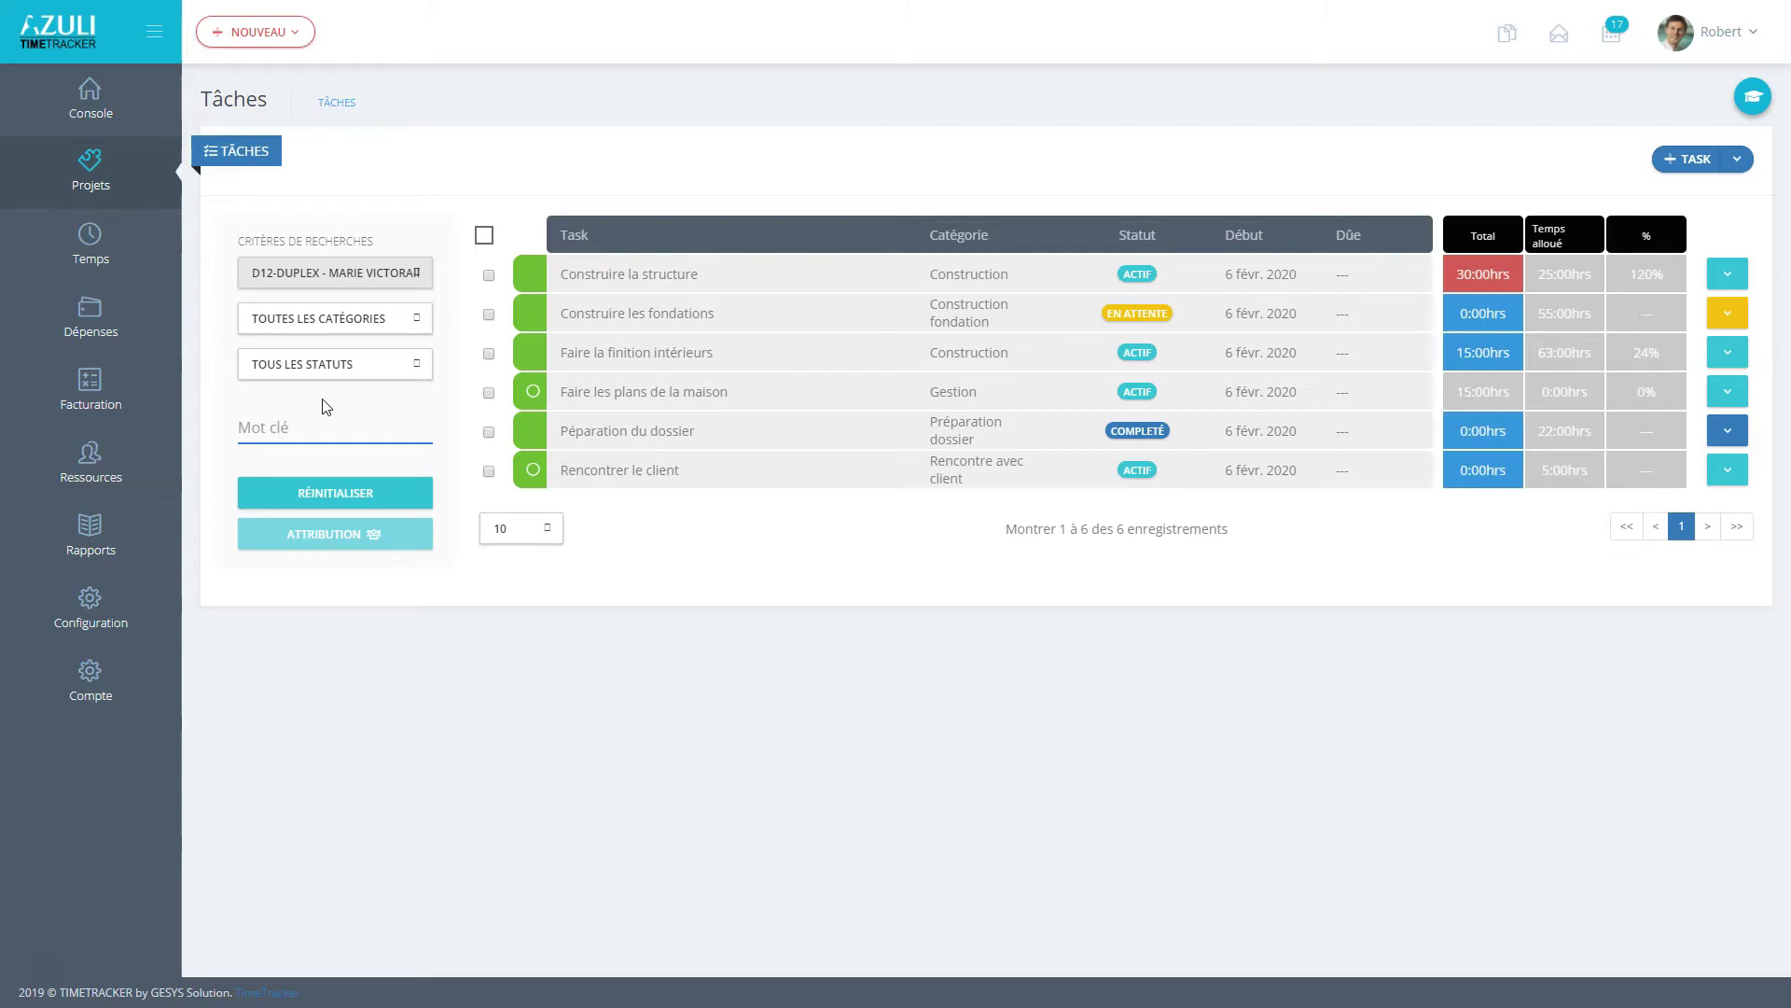
- Filter the tasks by the categories Construction, Construction fondation and Plomberie in turn, and restore Toutes les catégories
{"action": "left_click", "coordinate": [324, 319]}
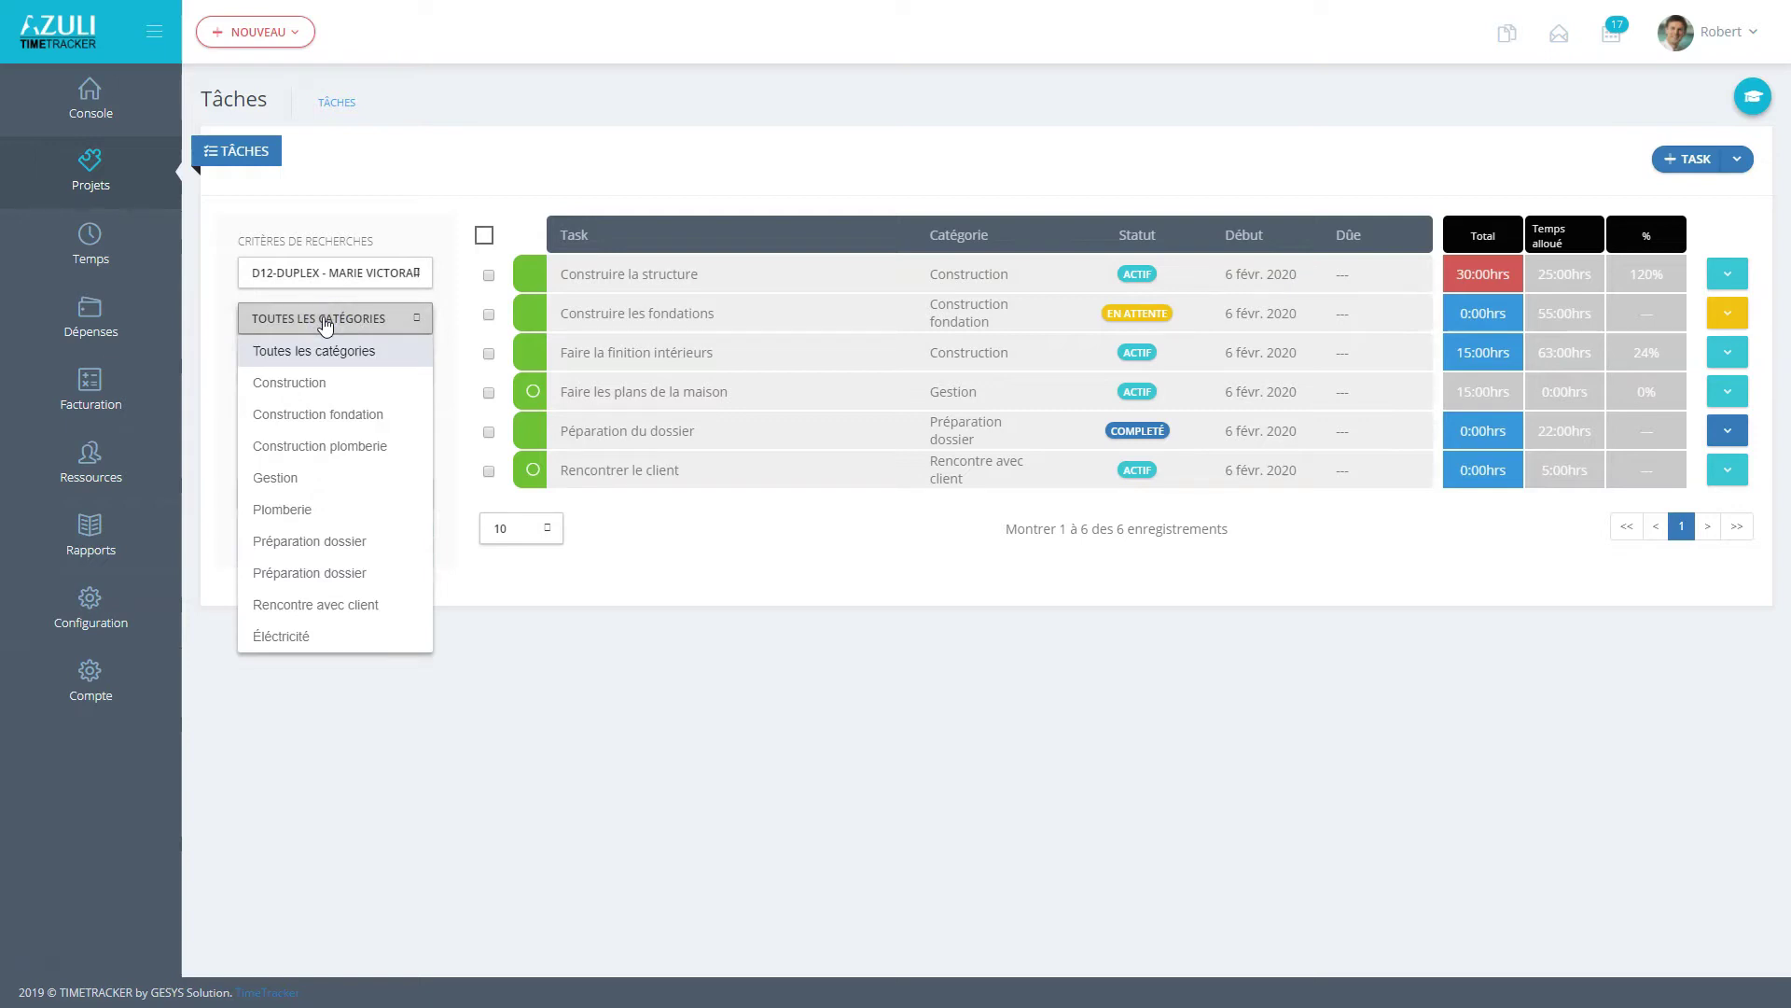
{"action": "mouse_move", "coordinate": [95, 614]}
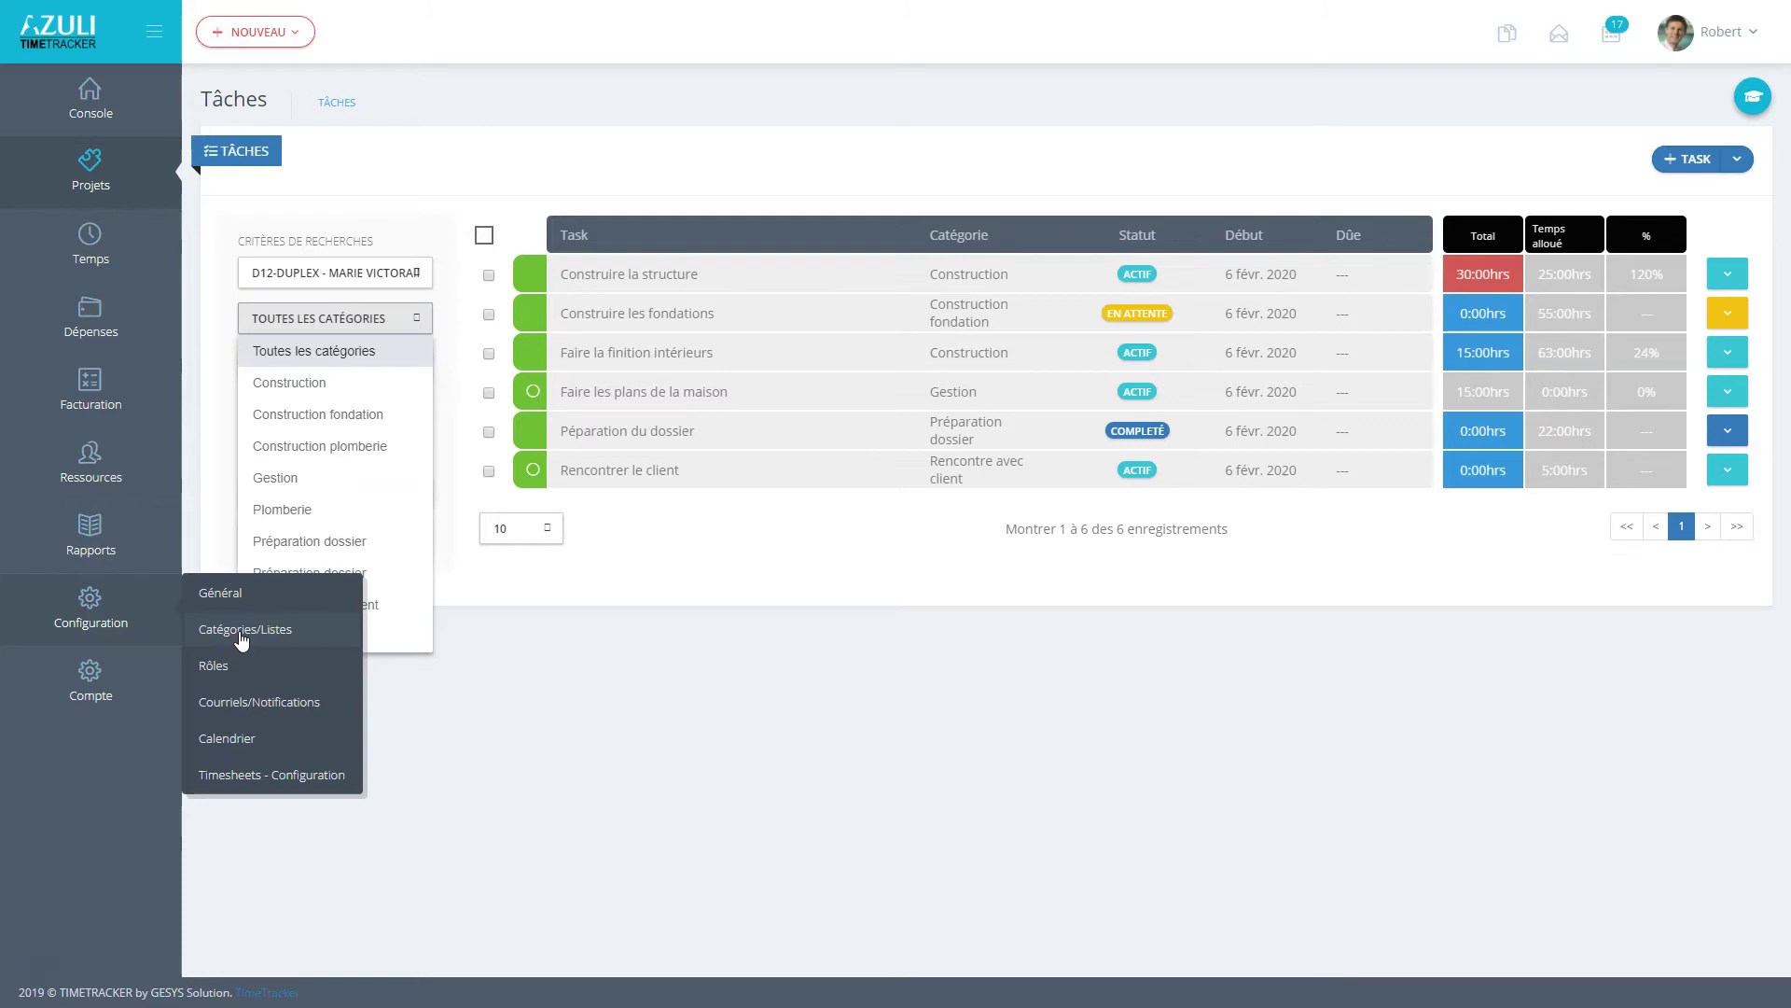
{"action": "left_click", "coordinate": [297, 382]}
{"action": "left_click", "coordinate": [317, 318]}
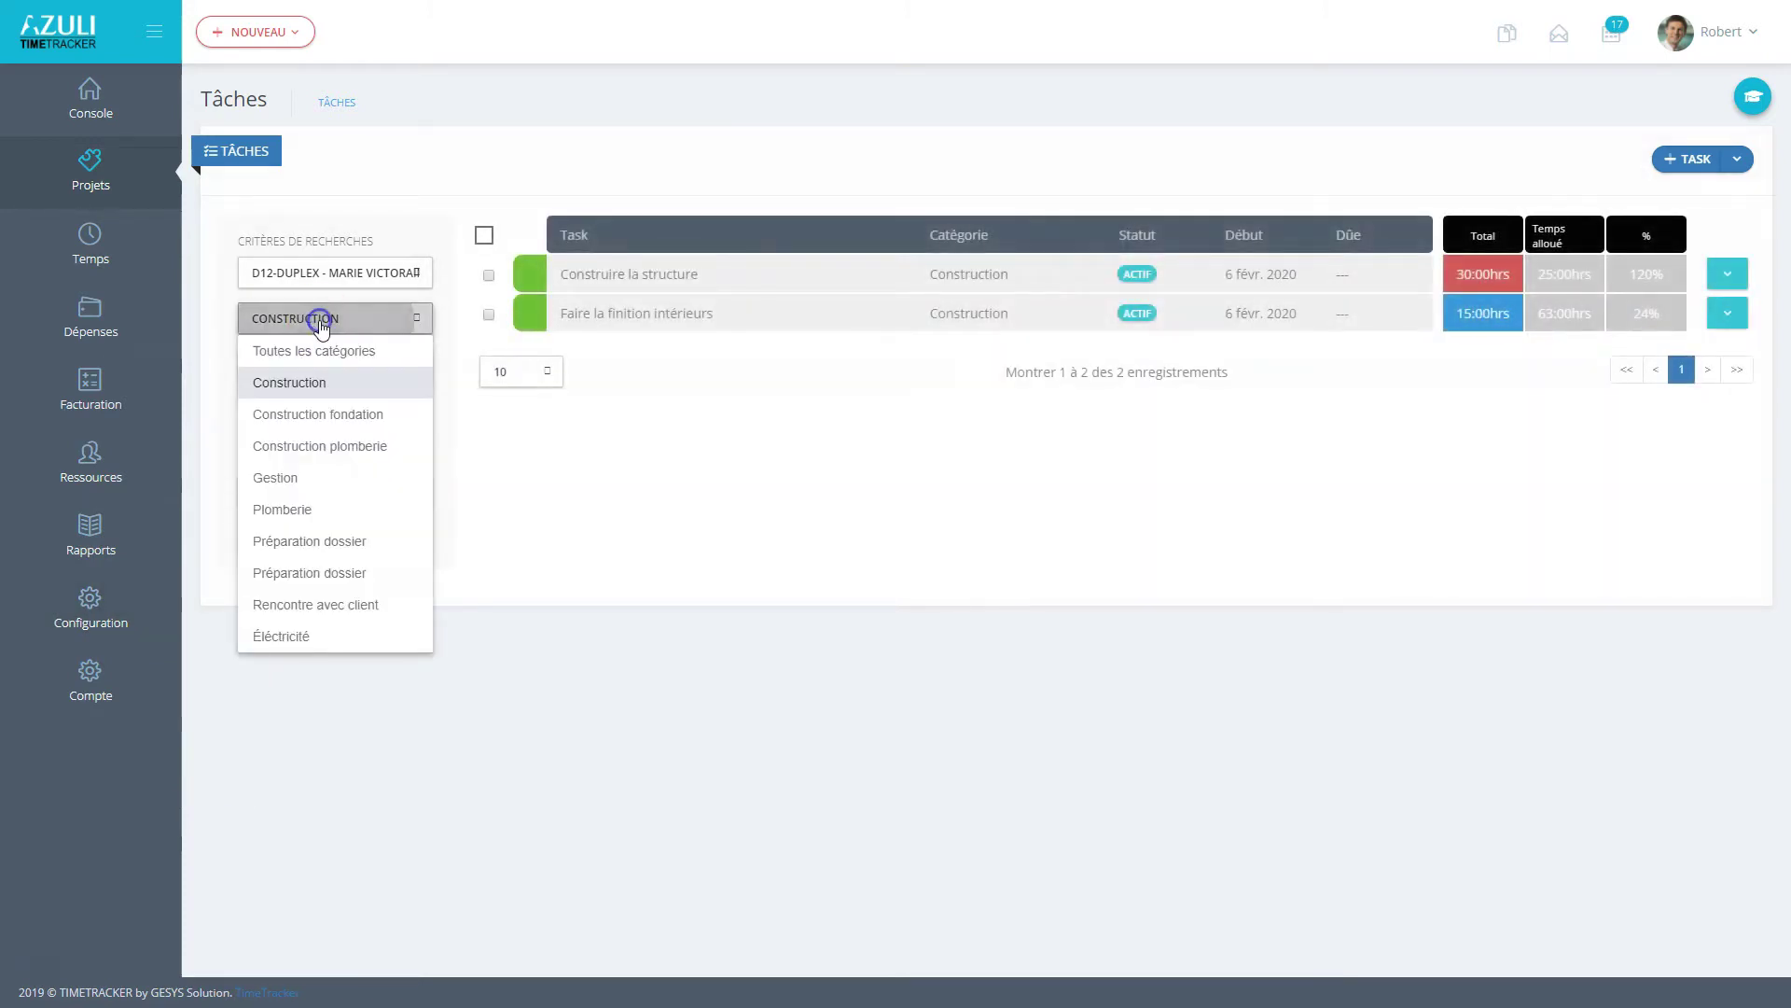
{"action": "left_click", "coordinate": [309, 423]}
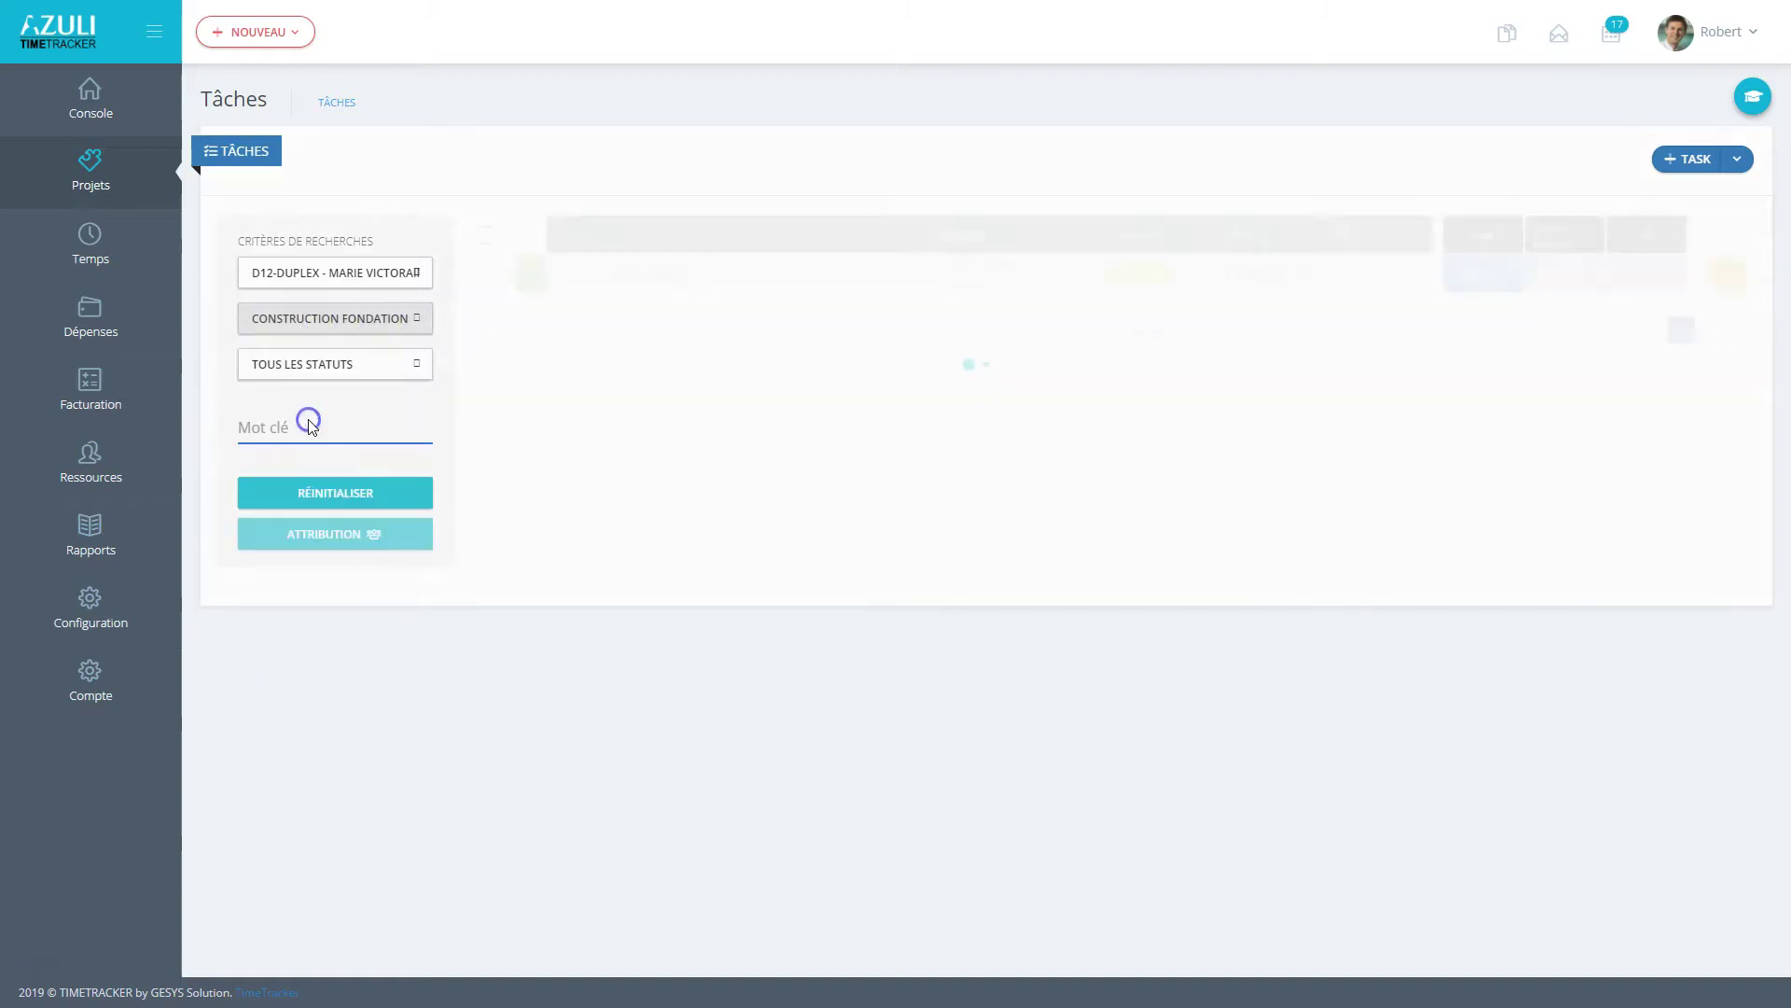
{"action": "left_click", "coordinate": [325, 318]}
{"action": "left_click", "coordinate": [308, 509]}
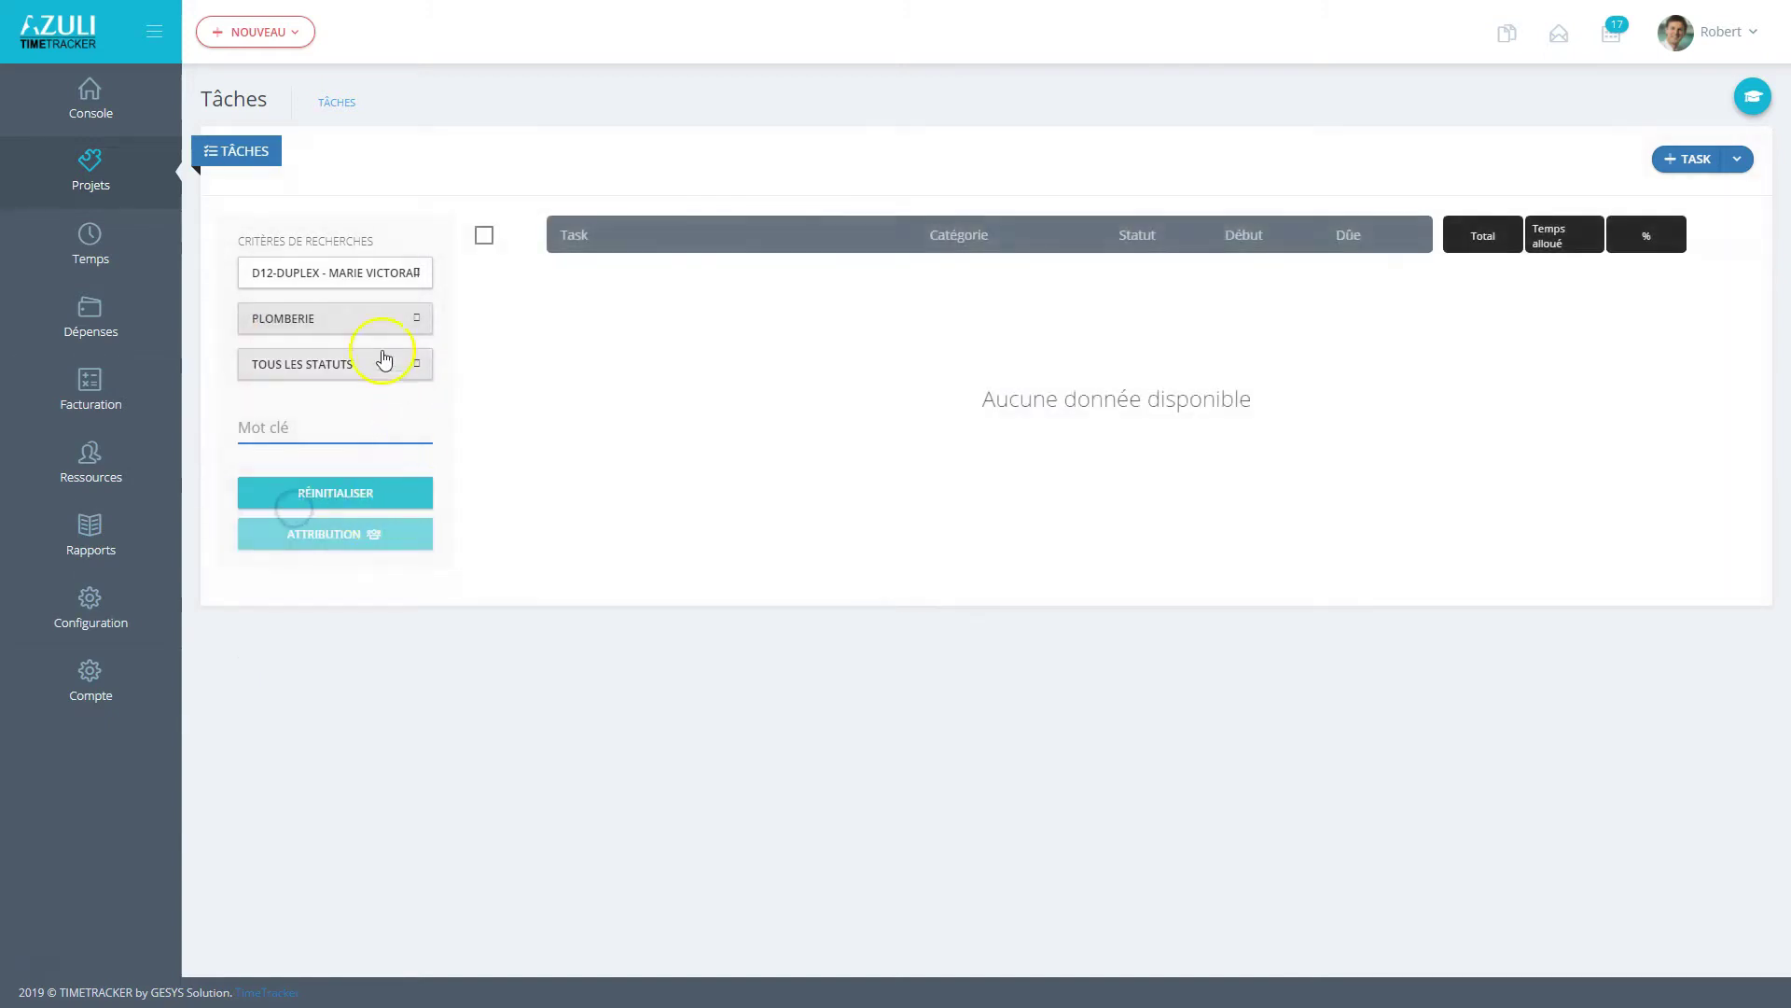
{"action": "left_click", "coordinate": [332, 319]}
{"action": "left_click", "coordinate": [322, 350]}
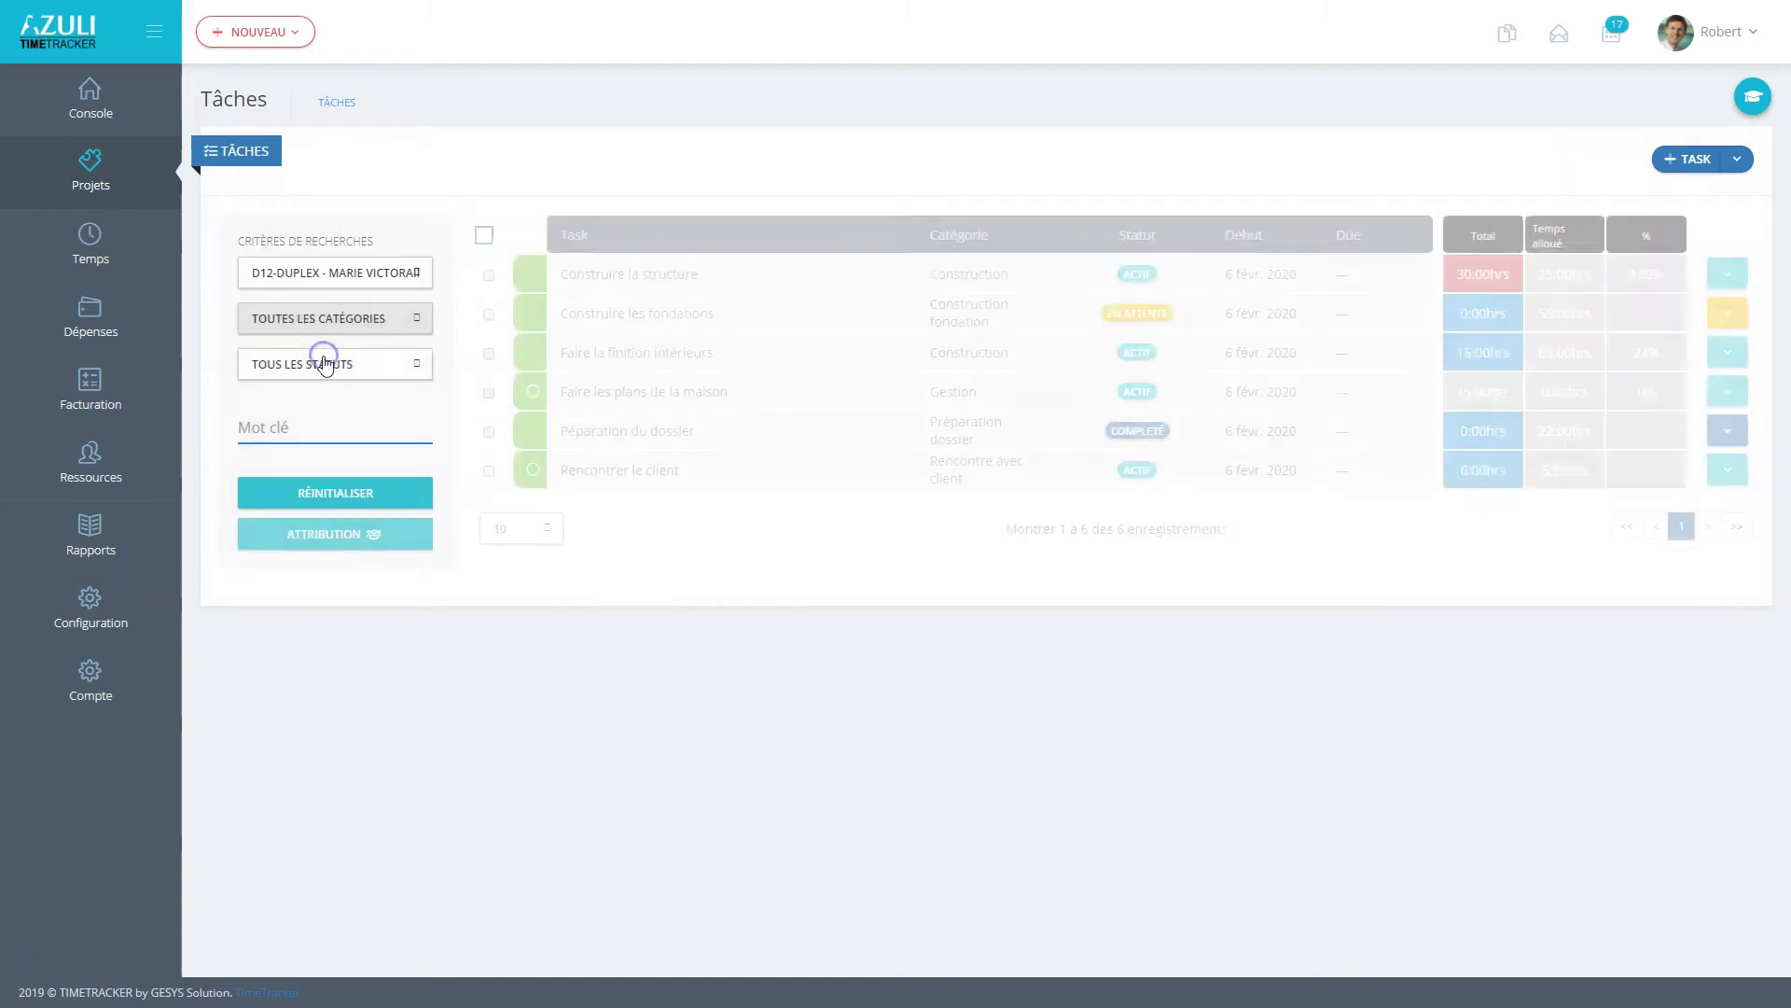
- Filter the tasks by the statuses Actif, En attente and Completé in turn, and restore Tous les statuts
{"action": "left_click", "coordinate": [402, 360]}
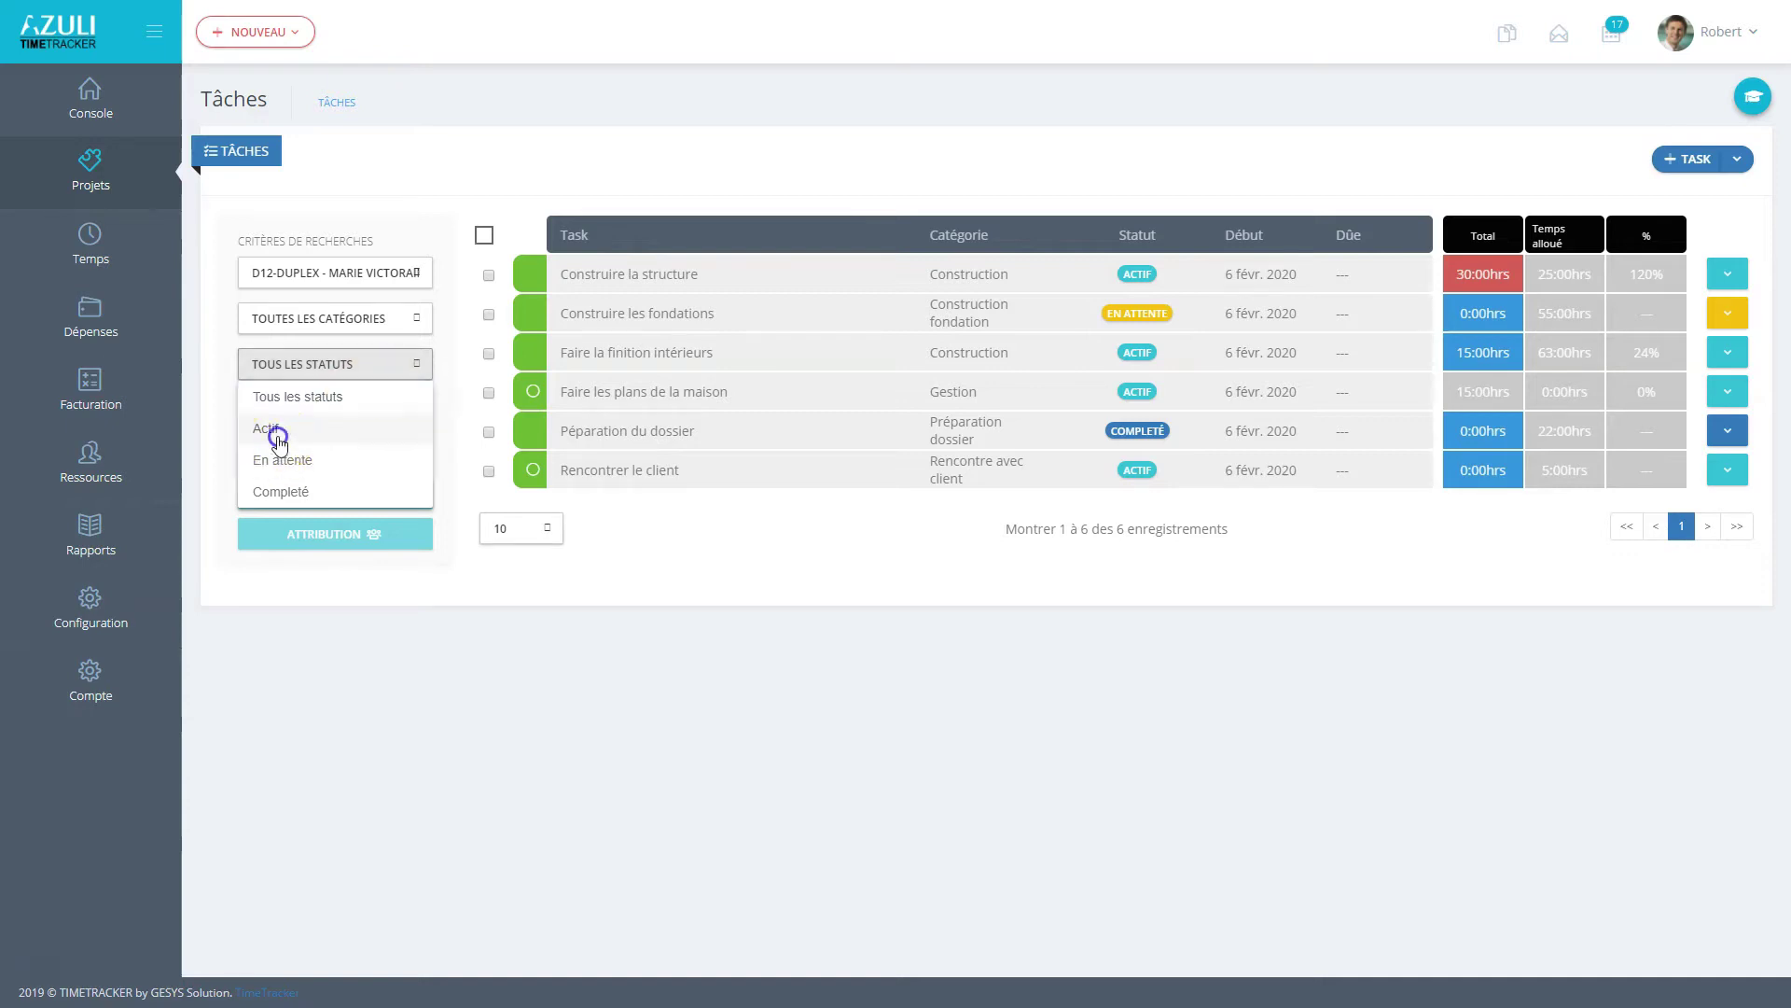
{"action": "left_click", "coordinate": [271, 431]}
{"action": "left_click", "coordinate": [355, 365]}
{"action": "left_click", "coordinate": [283, 460]}
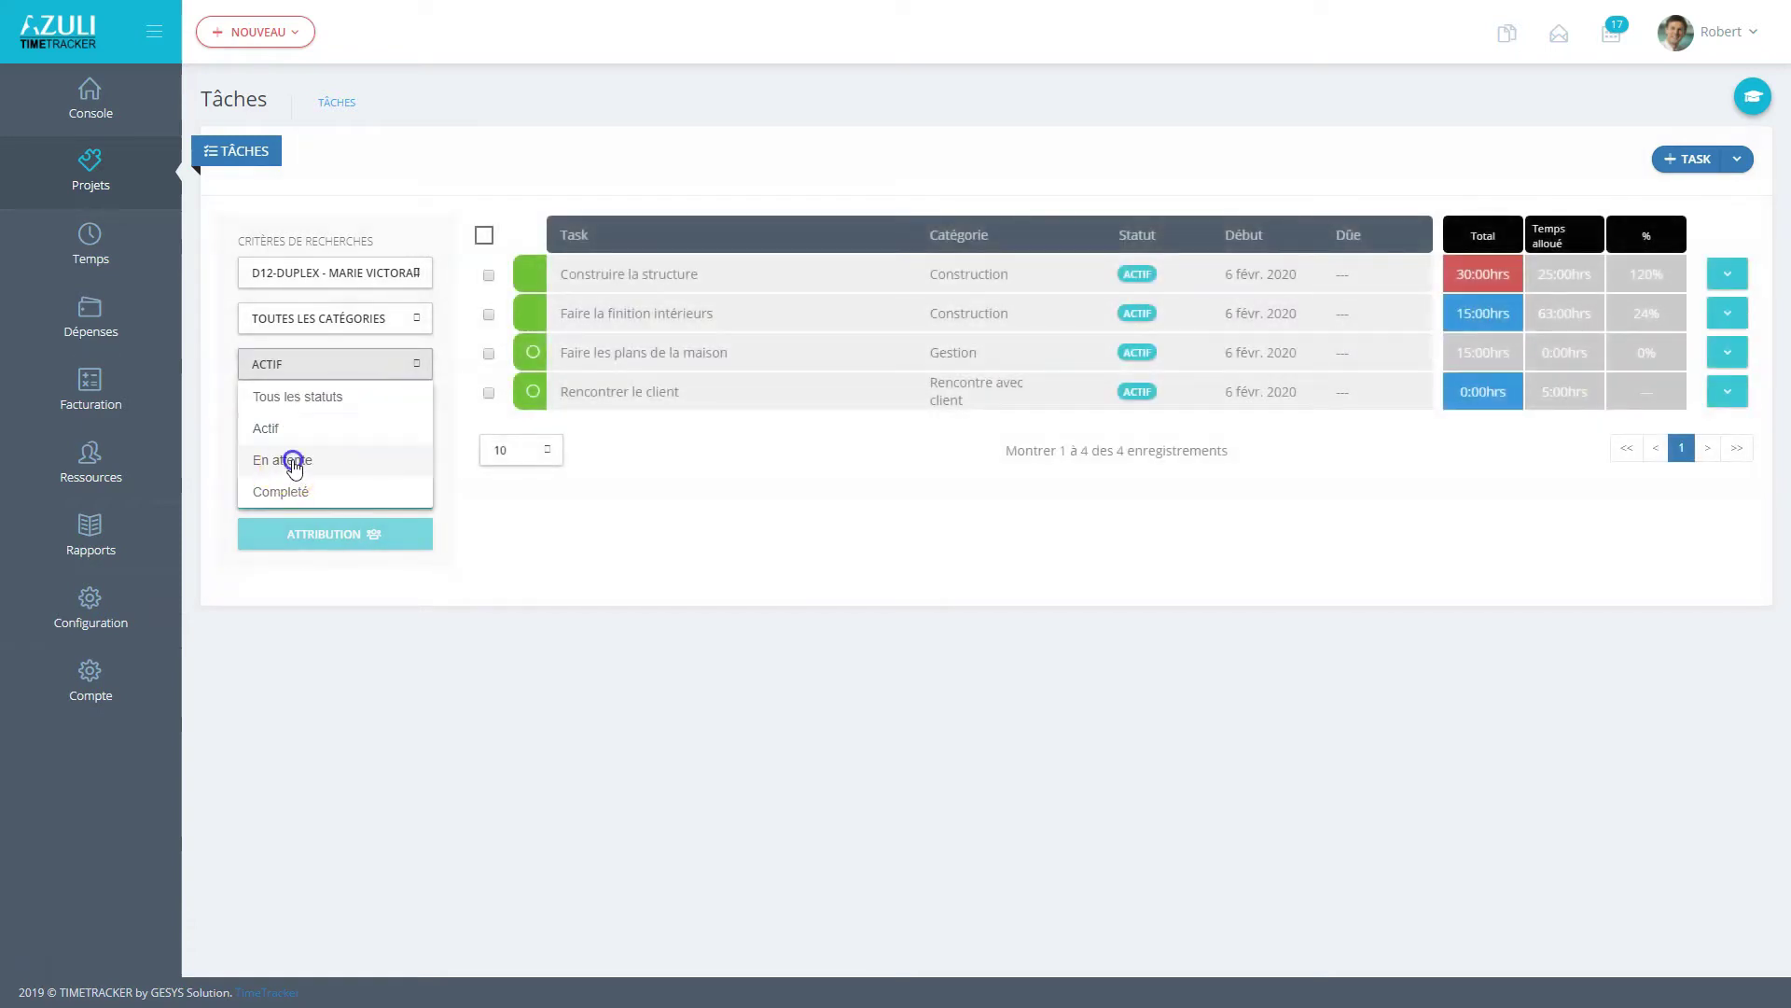
{"action": "left_click", "coordinate": [330, 376]}
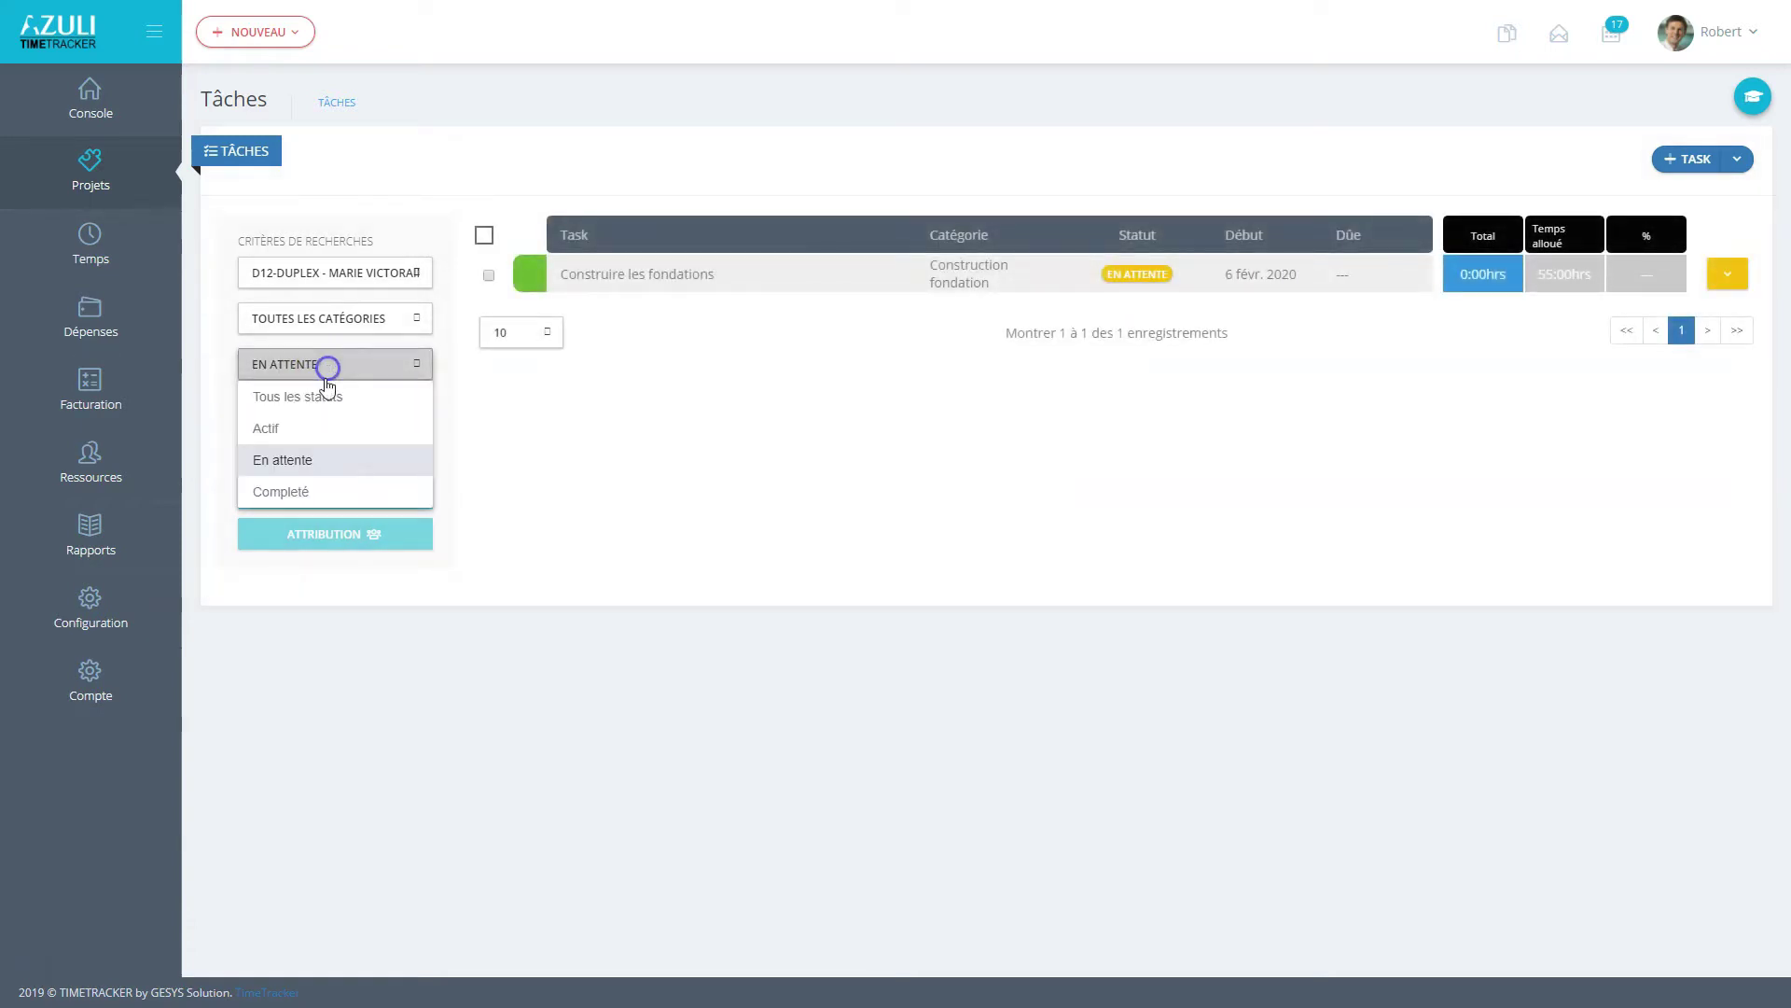
{"action": "left_click", "coordinate": [294, 502]}
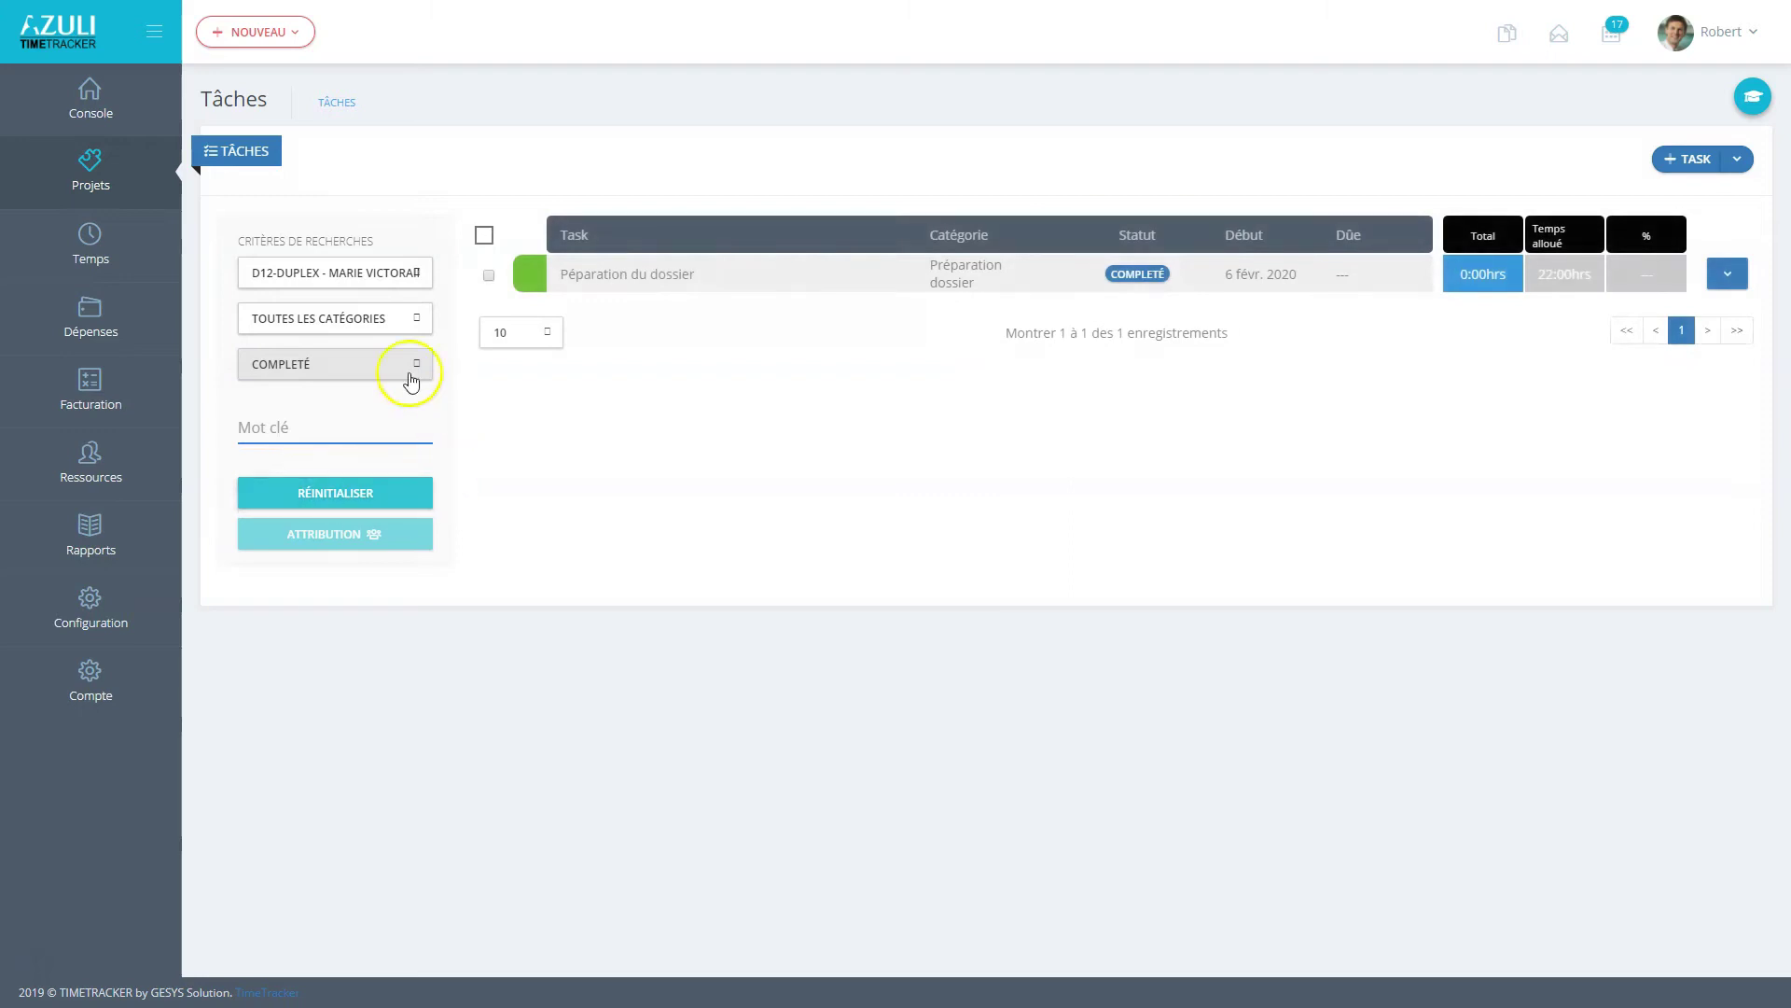
{"action": "left_click", "coordinate": [370, 353]}
{"action": "left_click", "coordinate": [320, 392]}
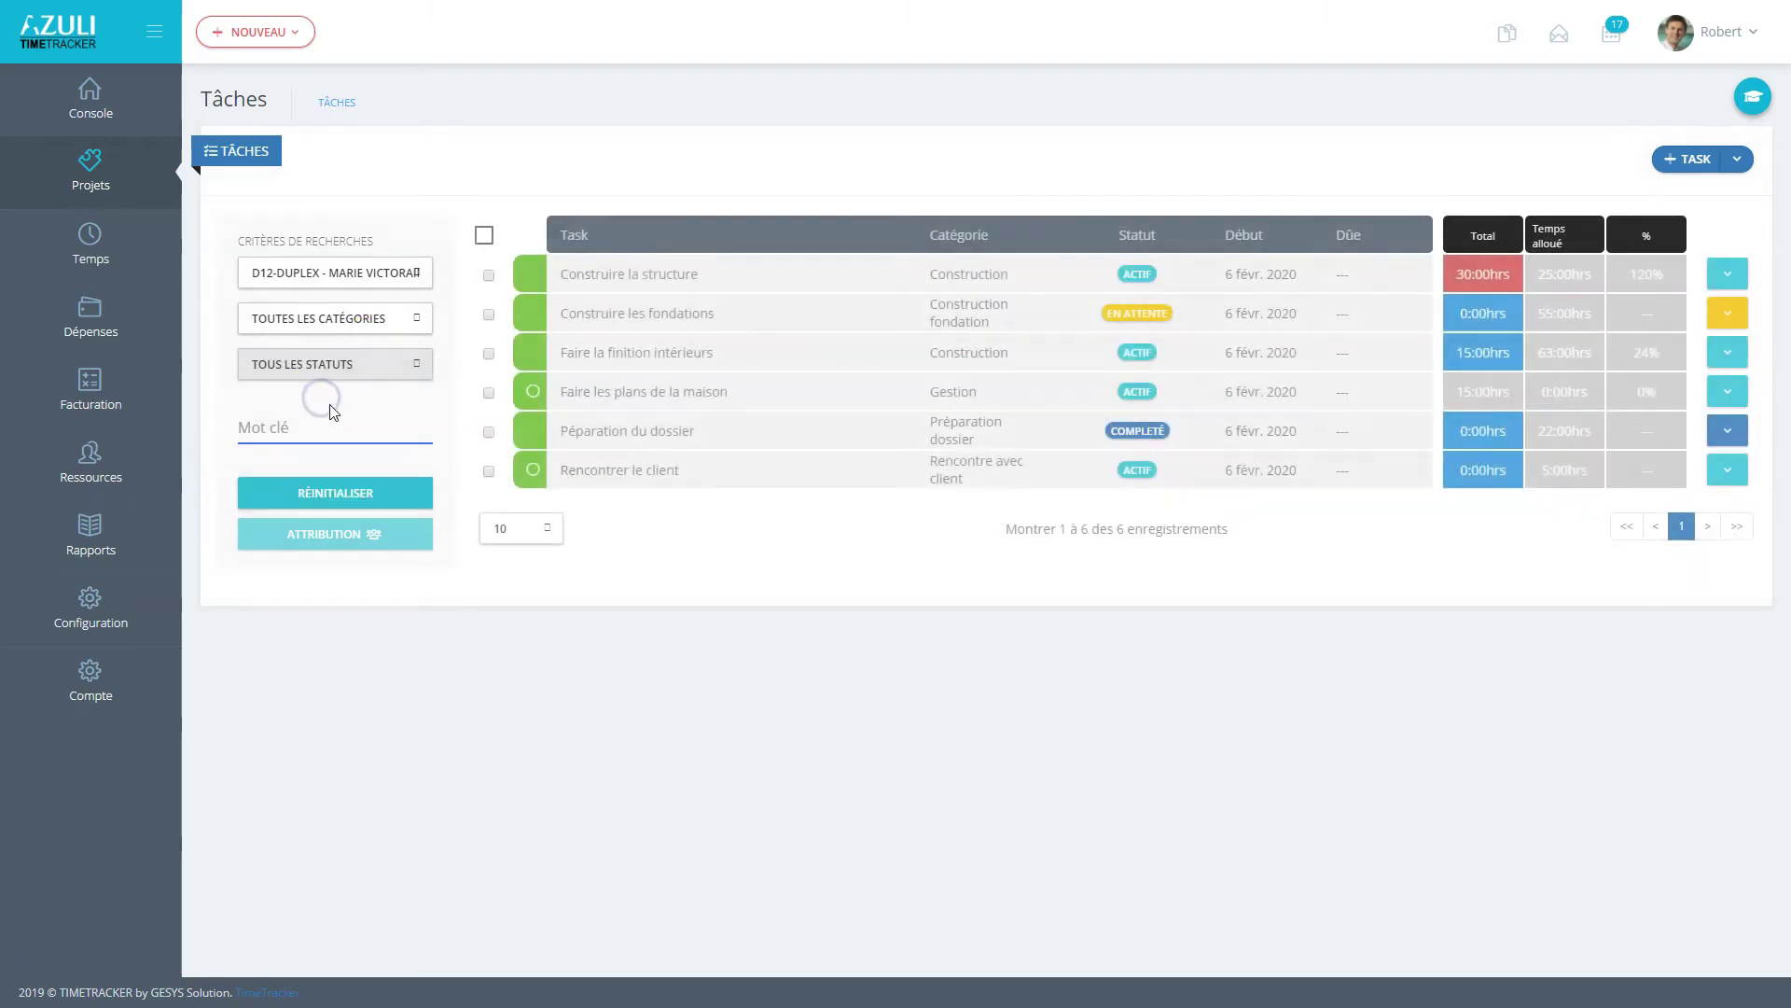
{"action": "left_click", "coordinate": [353, 421]}
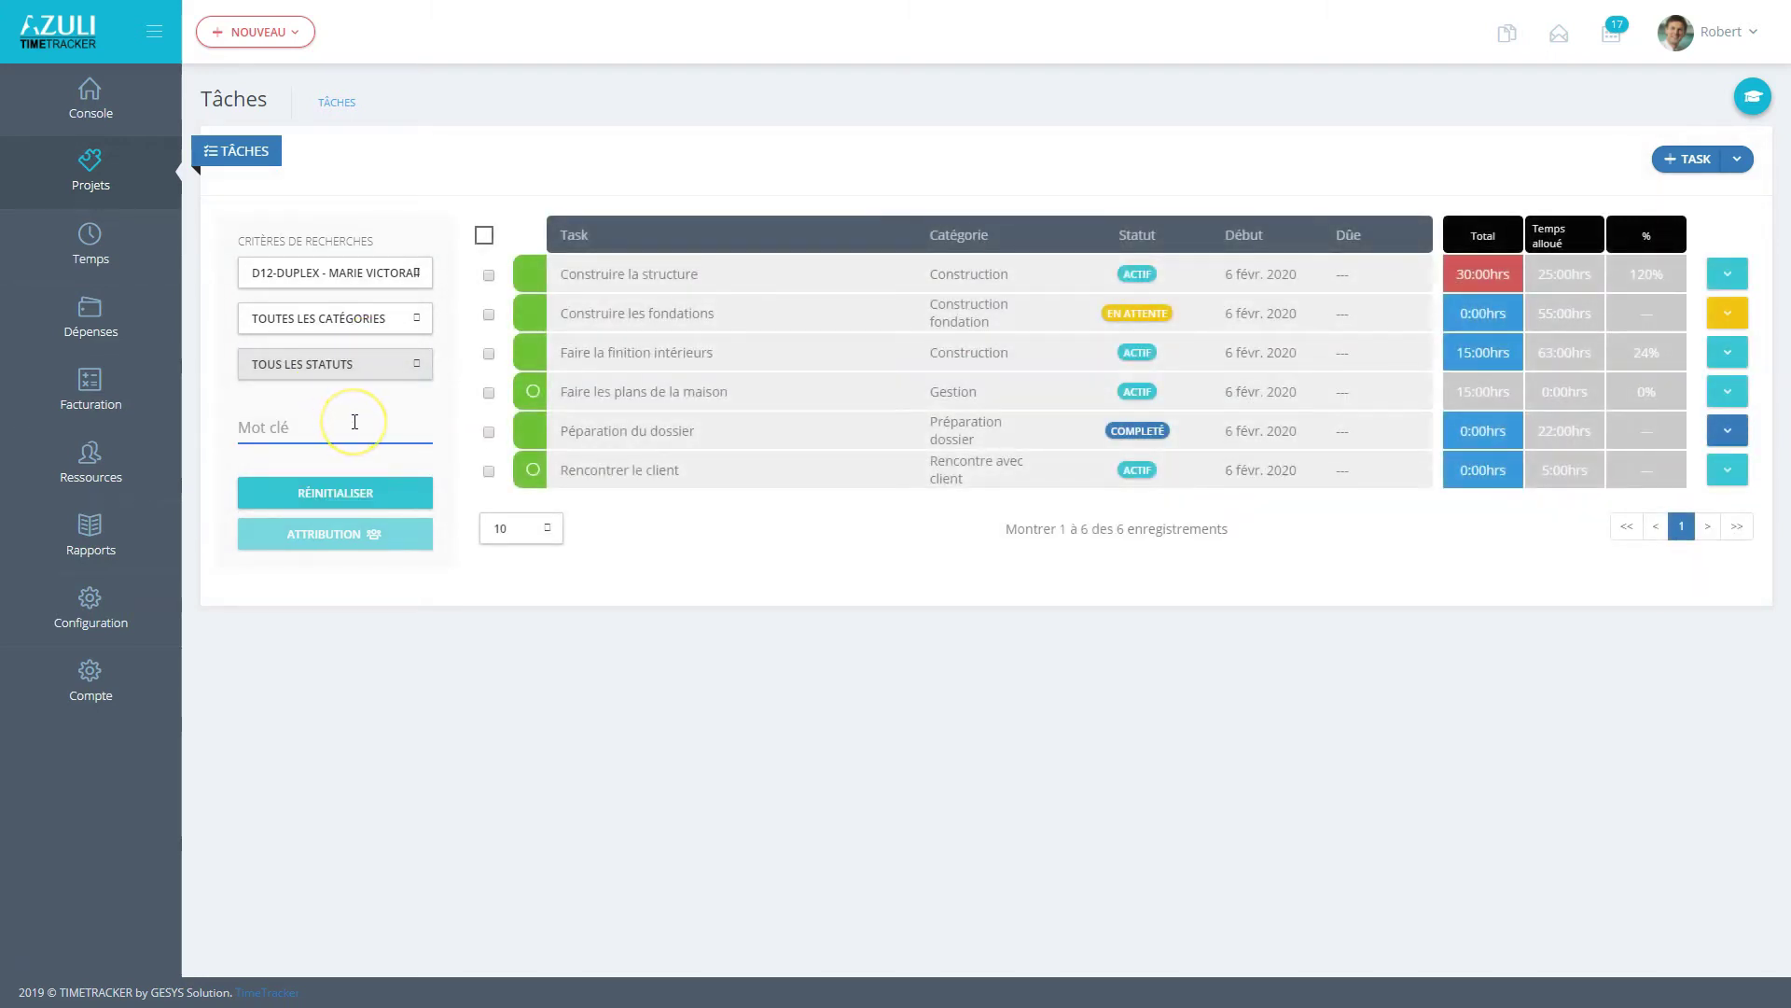
{"action": "left_click", "coordinate": [446, 434]}
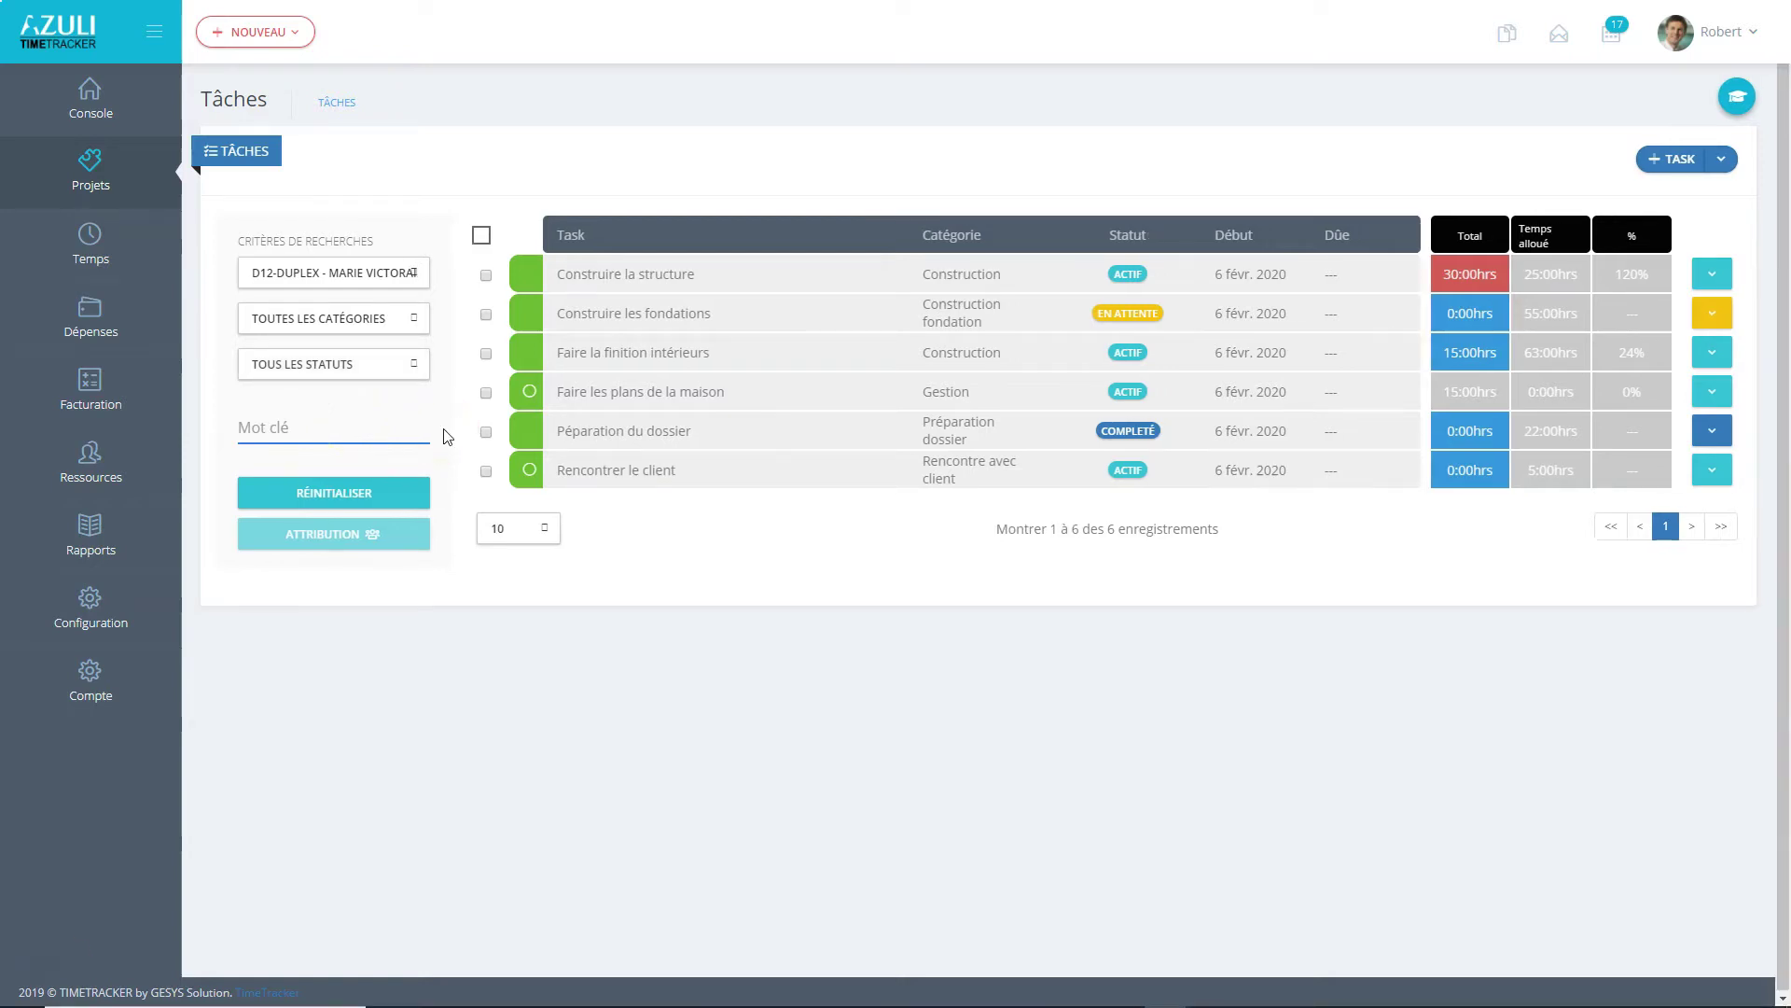
- Filter the tasks by the Construction category combined with the status Actif, and switch the status to En attente
{"action": "left_click", "coordinate": [388, 318]}
{"action": "left_click", "coordinate": [310, 382]}
{"action": "left_click", "coordinate": [324, 366]}
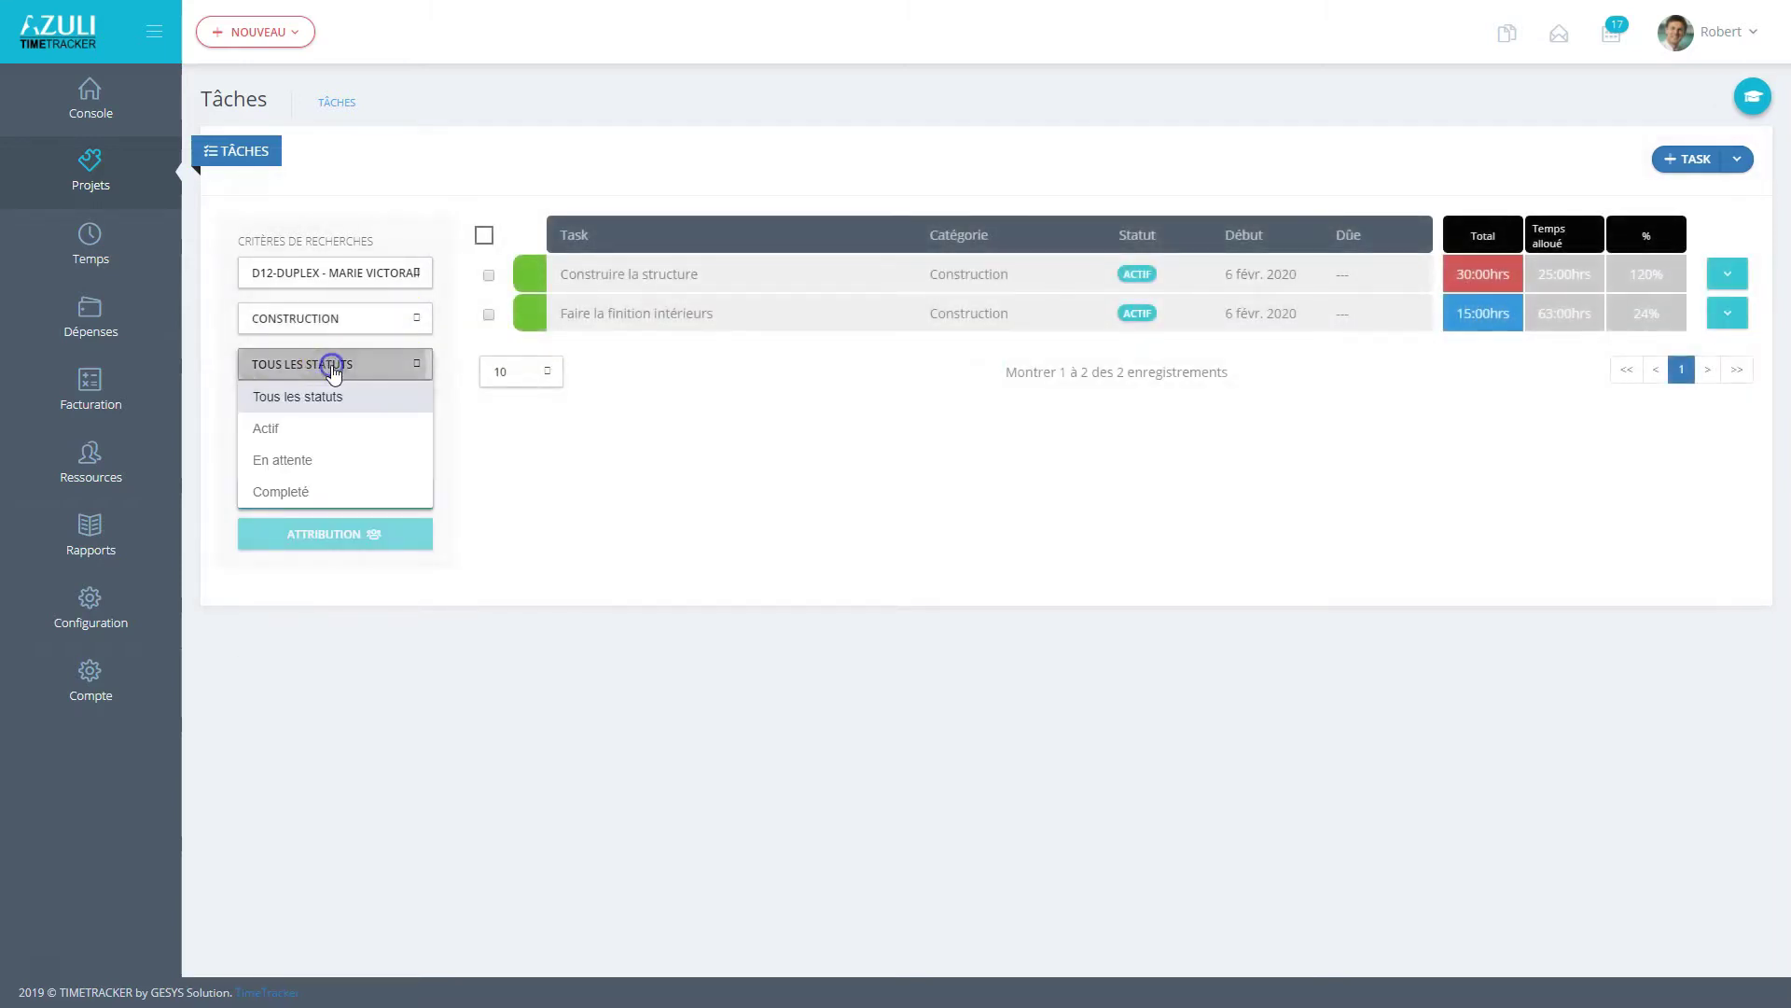
{"action": "left_click", "coordinate": [289, 428]}
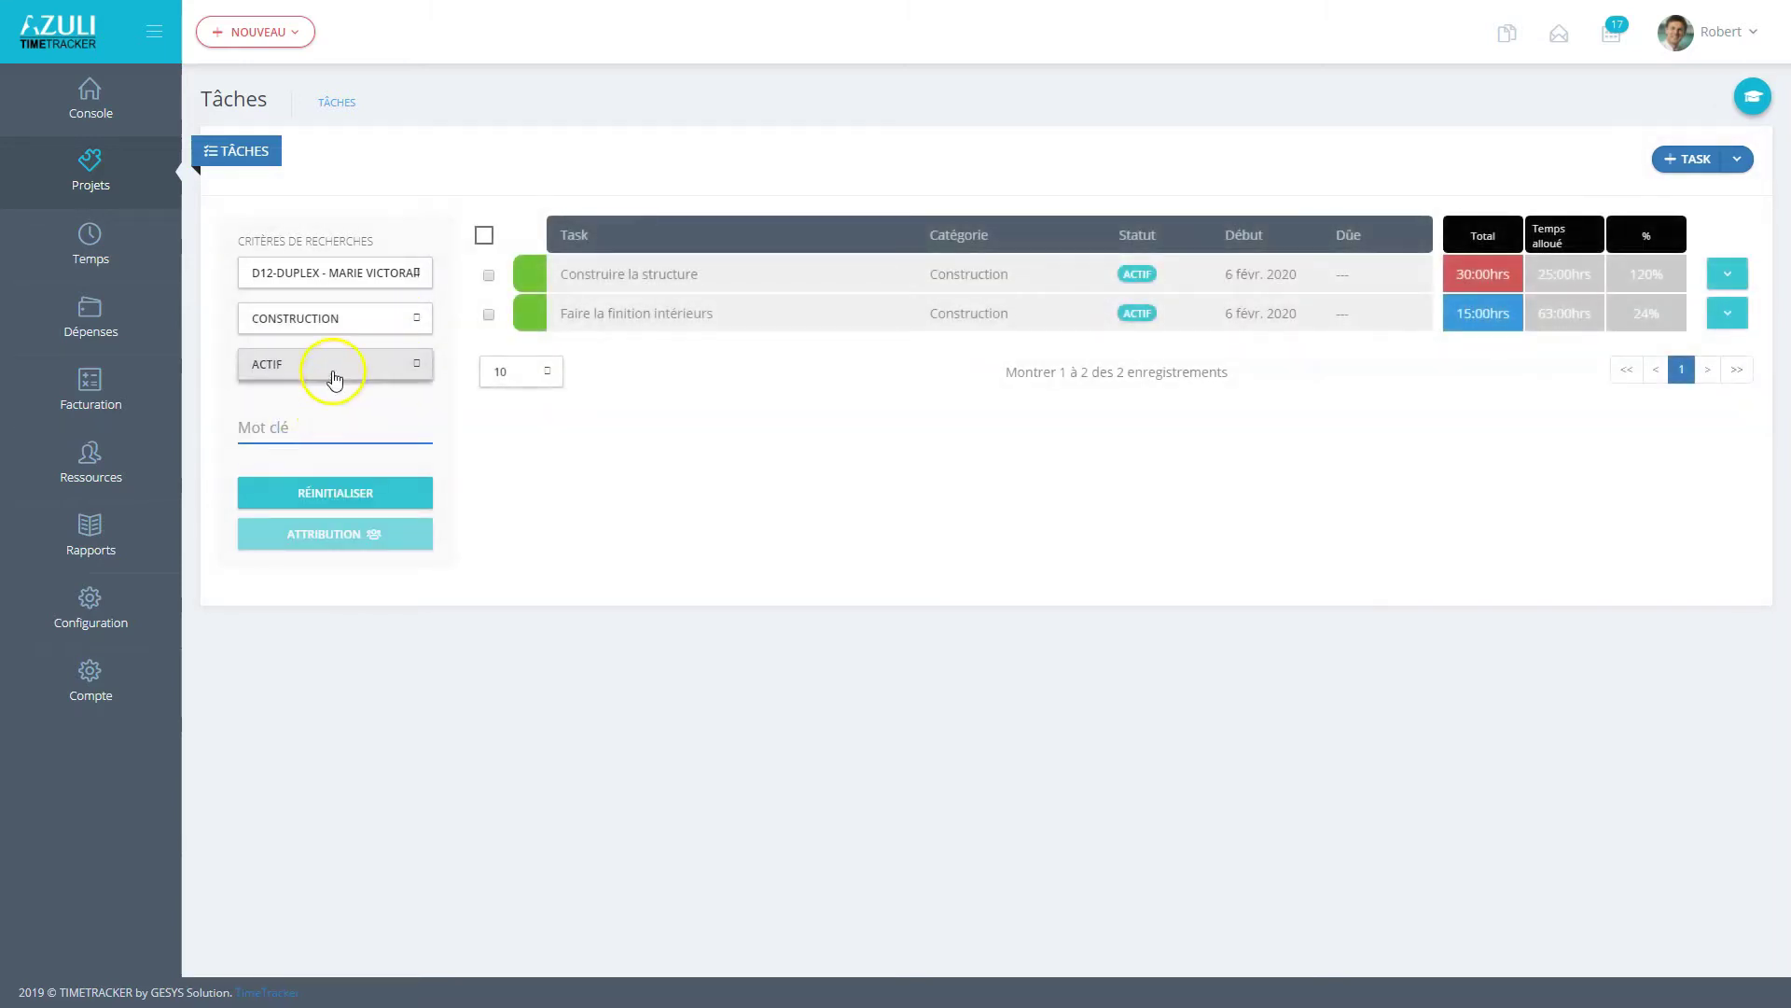
{"action": "left_click", "coordinate": [329, 365]}
{"action": "left_click", "coordinate": [295, 462]}
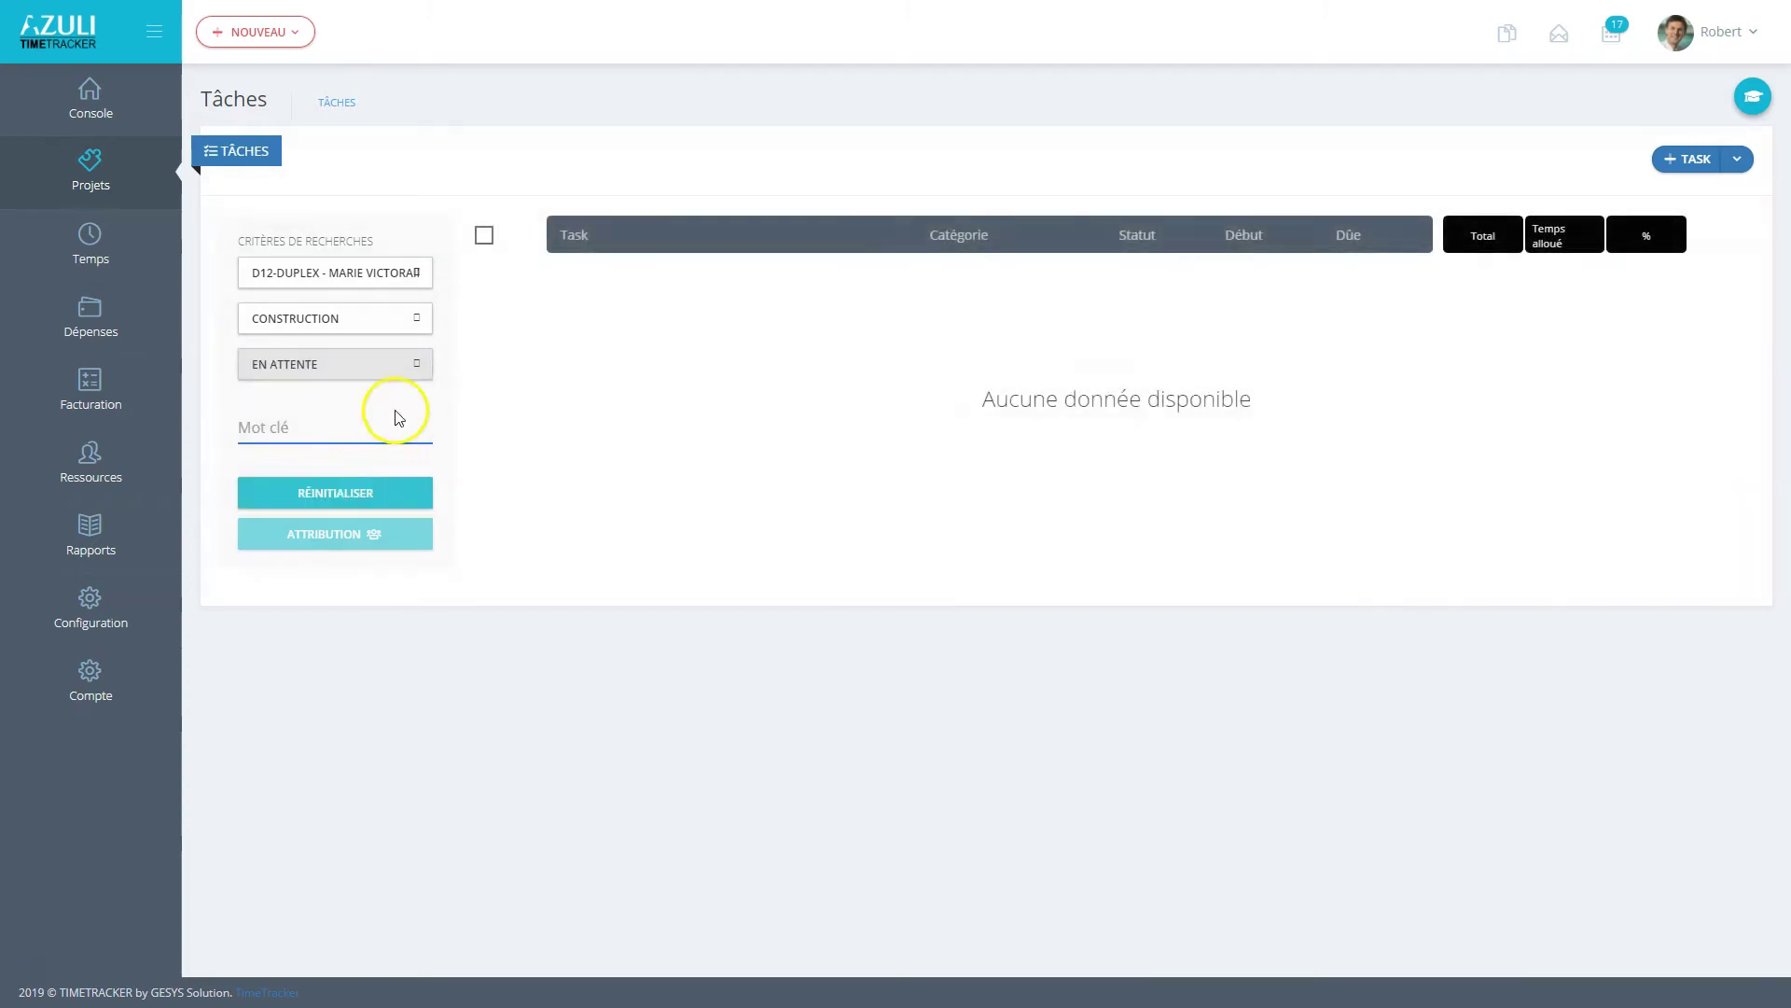
- Set the filters back to Tous les statuts and Toutes les catégories
{"action": "left_click", "coordinate": [328, 364]}
{"action": "left_click", "coordinate": [312, 396]}
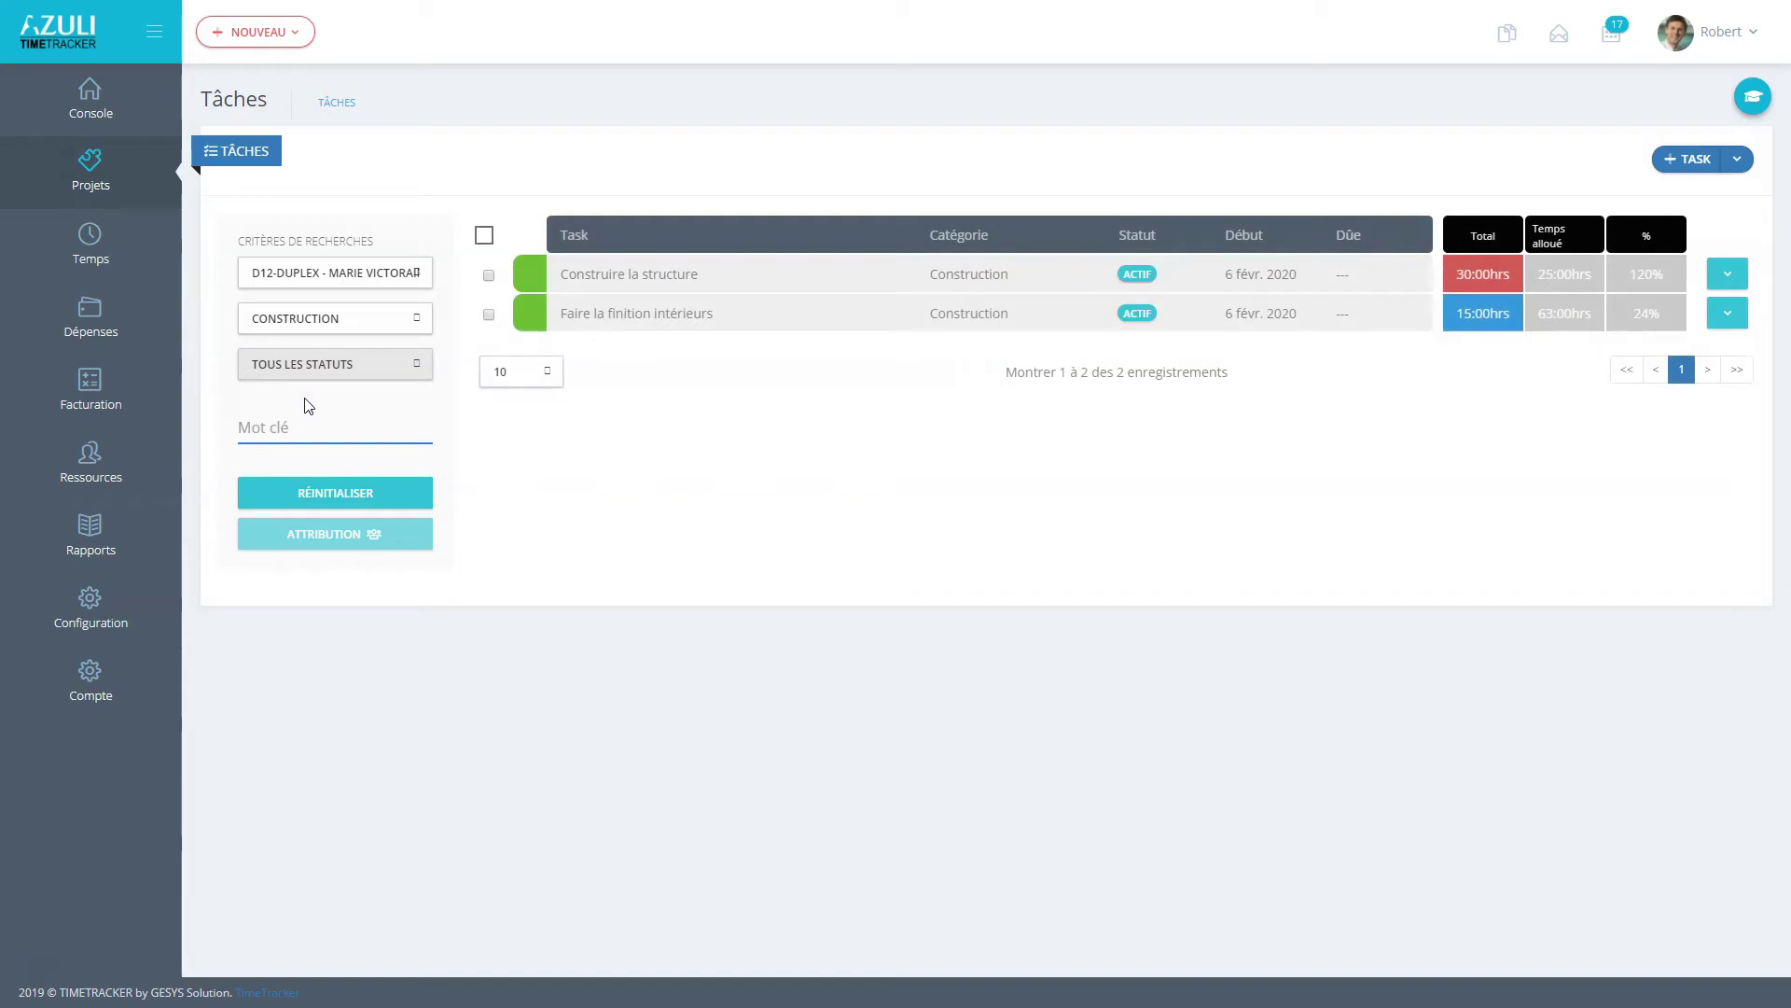
{"action": "left_click", "coordinate": [332, 318]}
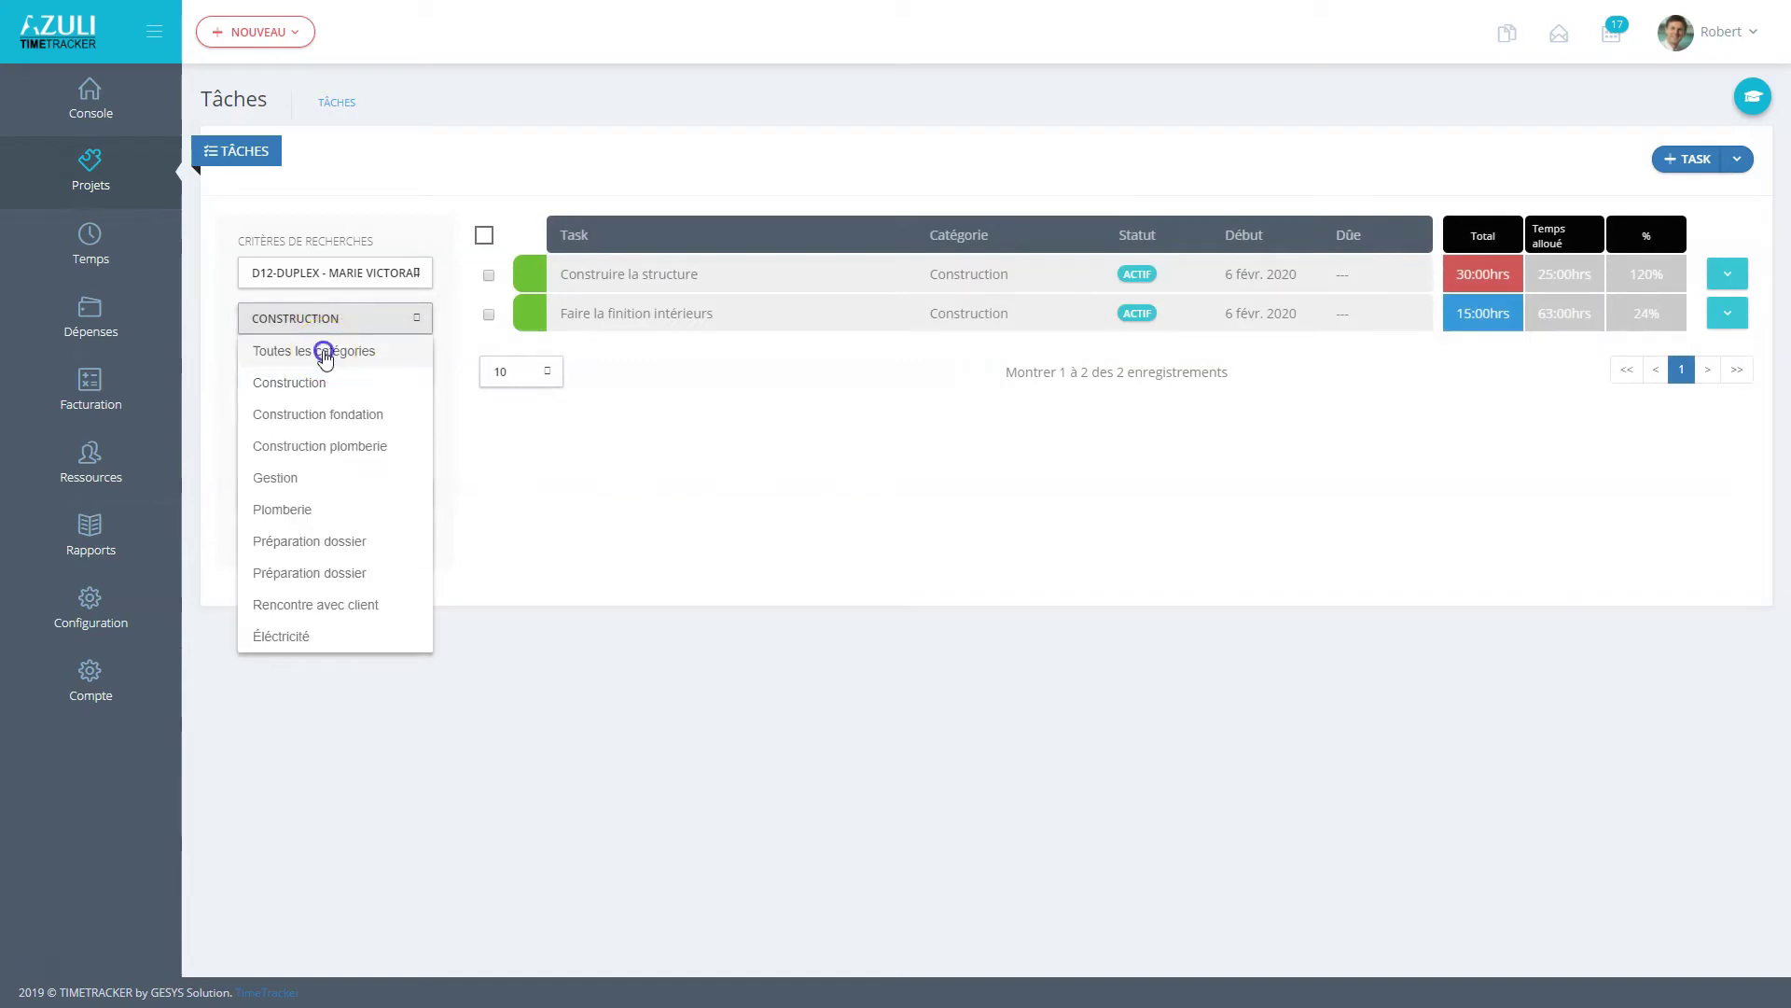
{"action": "left_click", "coordinate": [325, 352]}
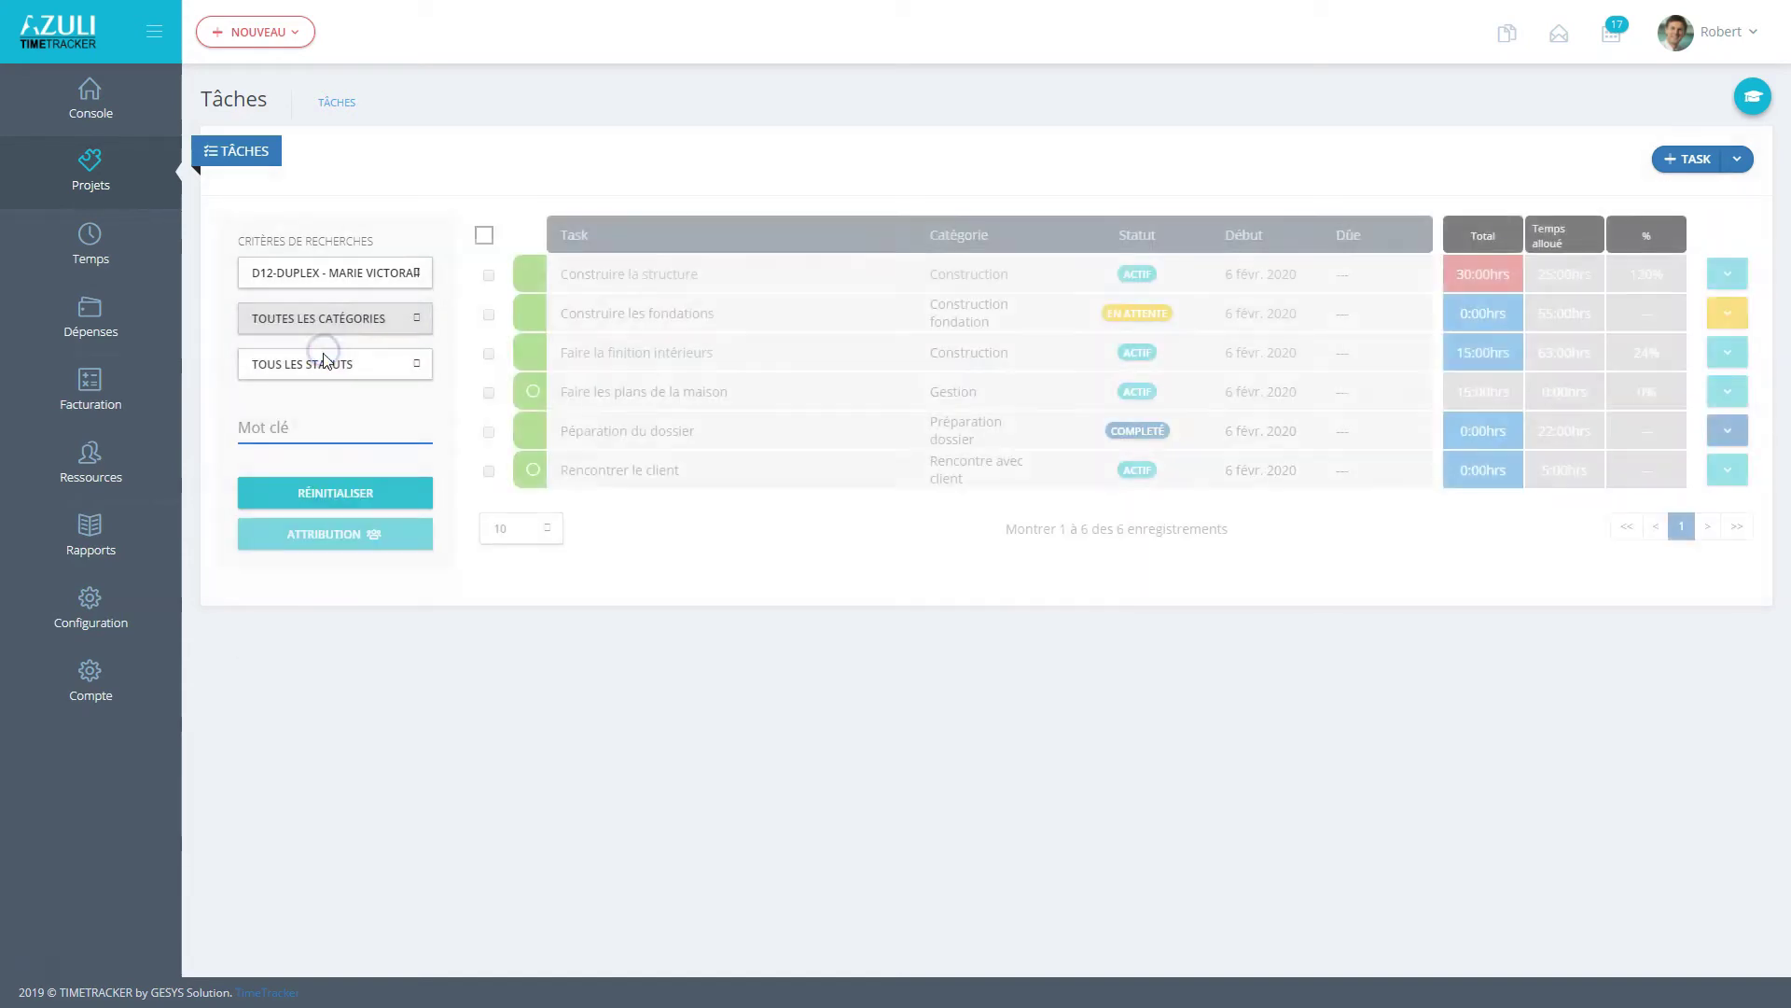
- Search the tasks by the keyword "structure", and clear the keyword
{"action": "left_click", "coordinate": [312, 433]}
{"action": "type", "text": "s"}
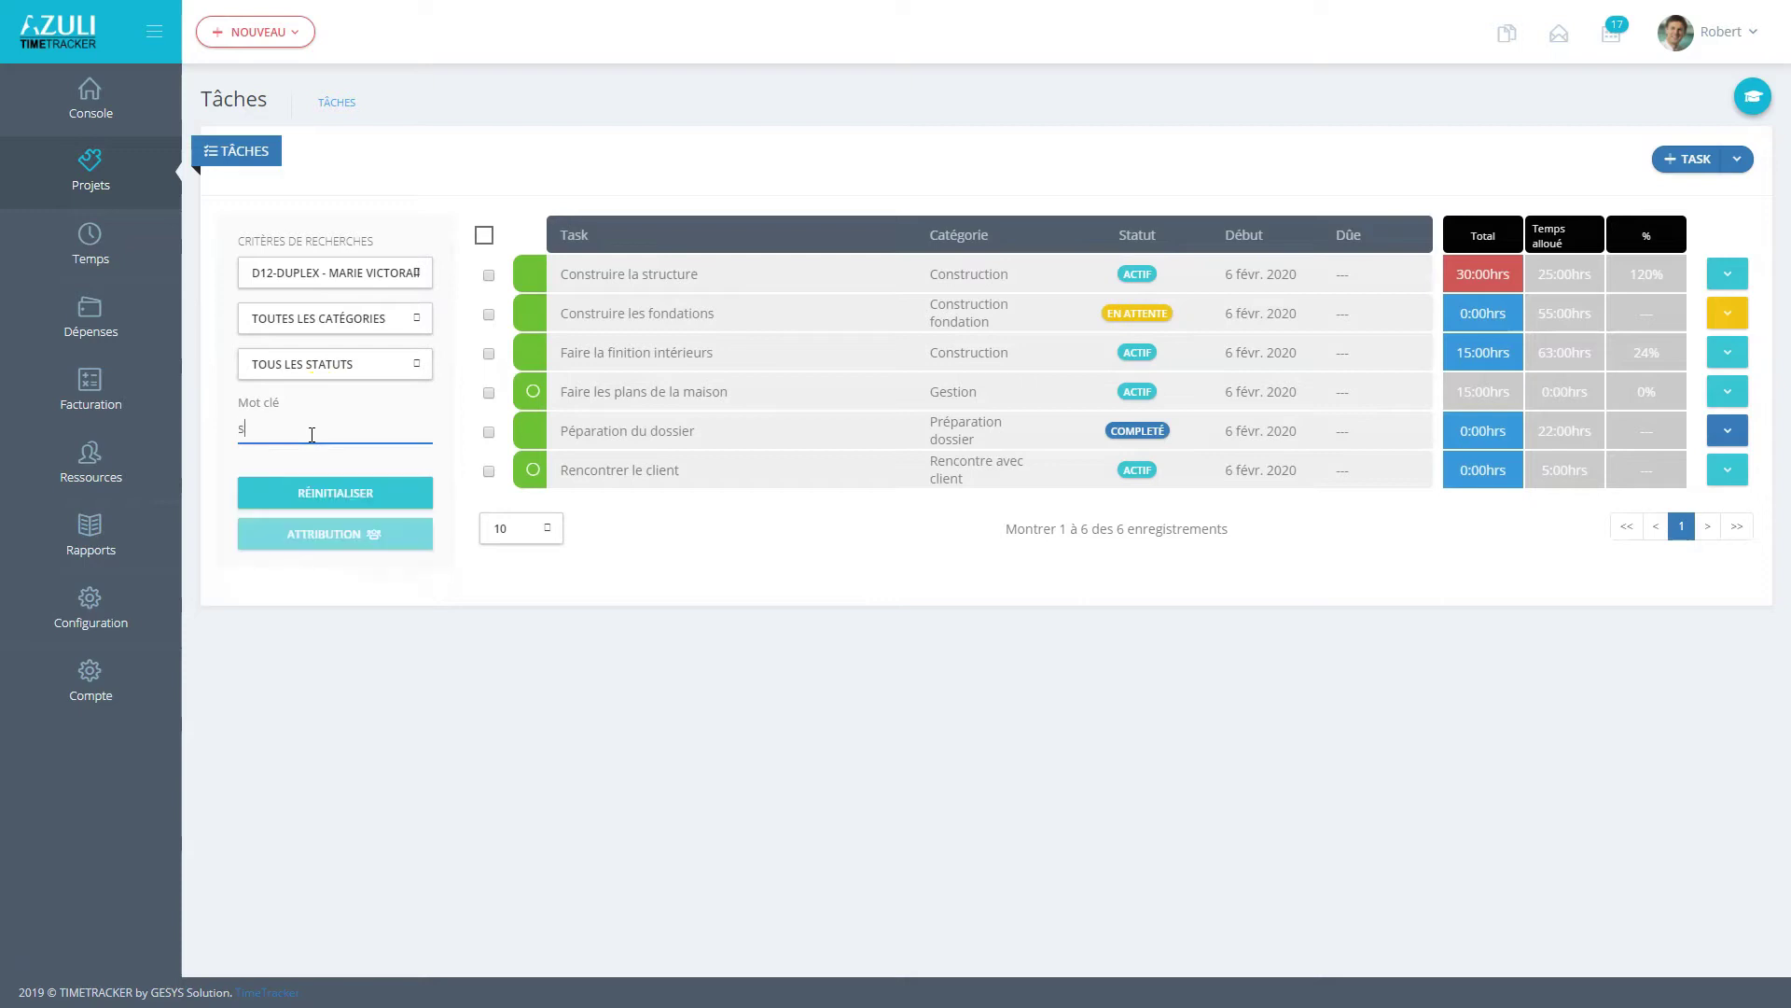
{"action": "type", "text": "tructure"}
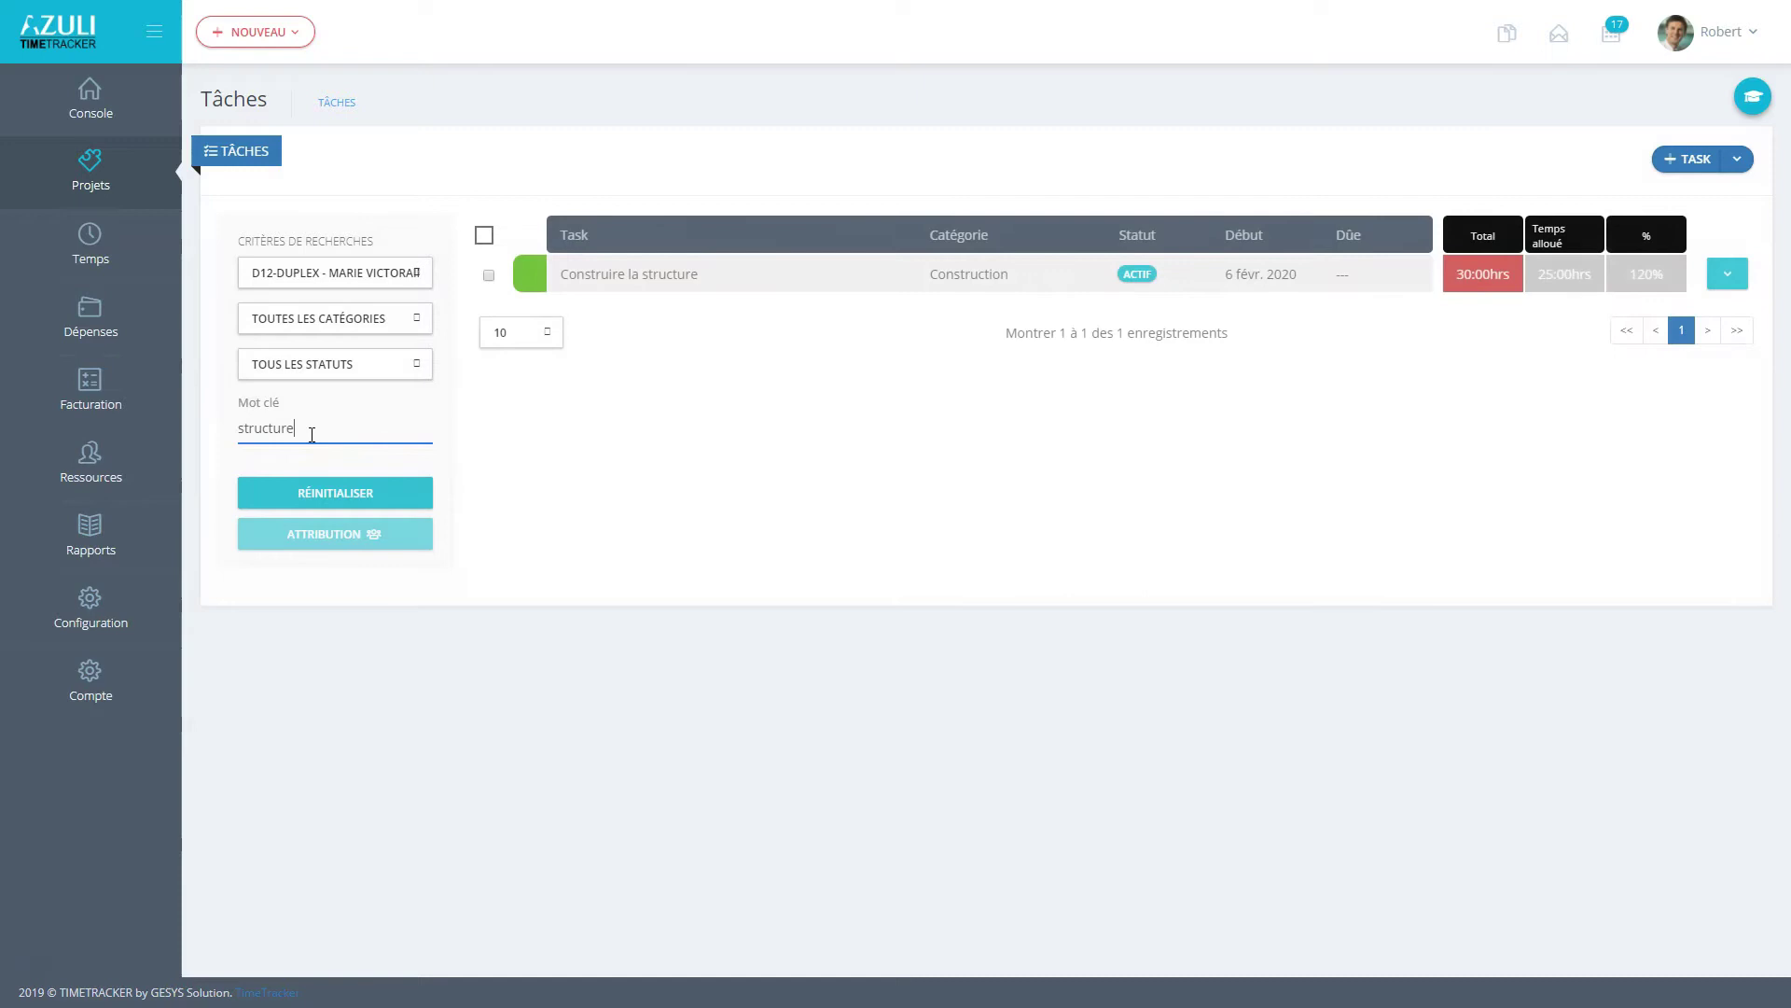
{"action": "key", "text": "BackSpace"}
{"action": "key", "text": "BackSpace"}
{"action": "key", "text": "BackSpace"}
{"action": "key", "text": "BackSpace"}
{"action": "key", "text": "BackSpace"}
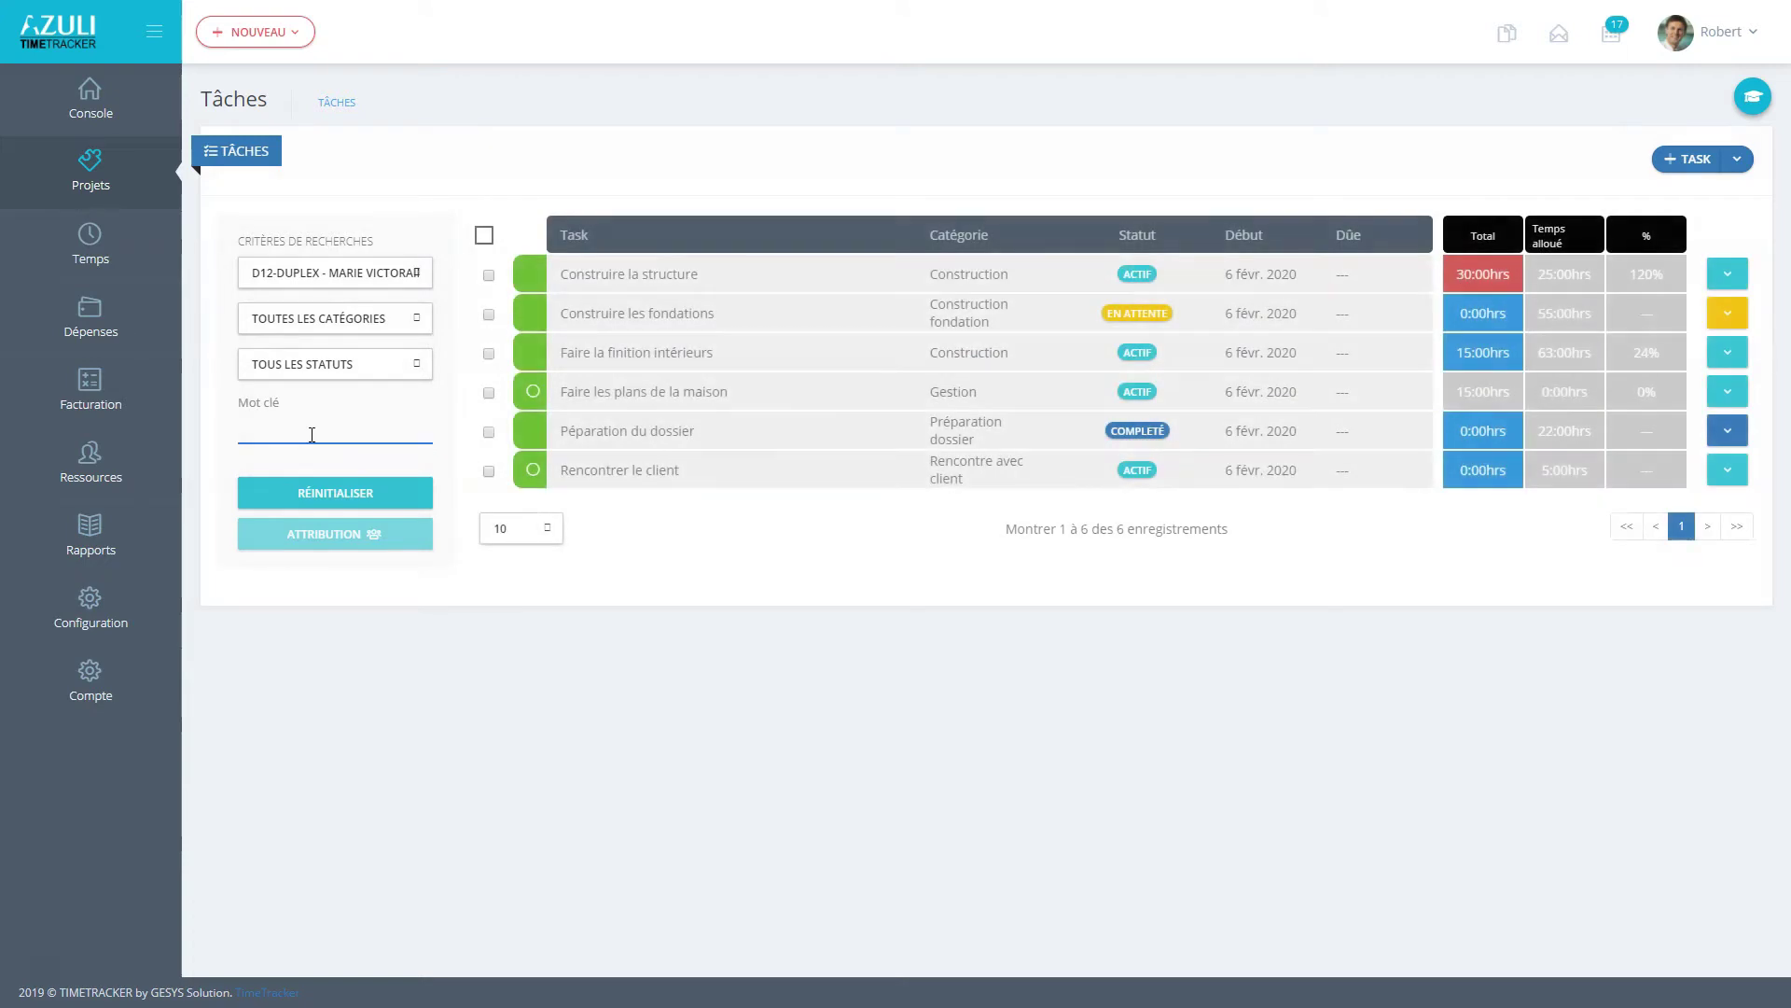
- Search the tasks by the keyword "faire", and clear the keyword
{"action": "type", "text": "faire"}
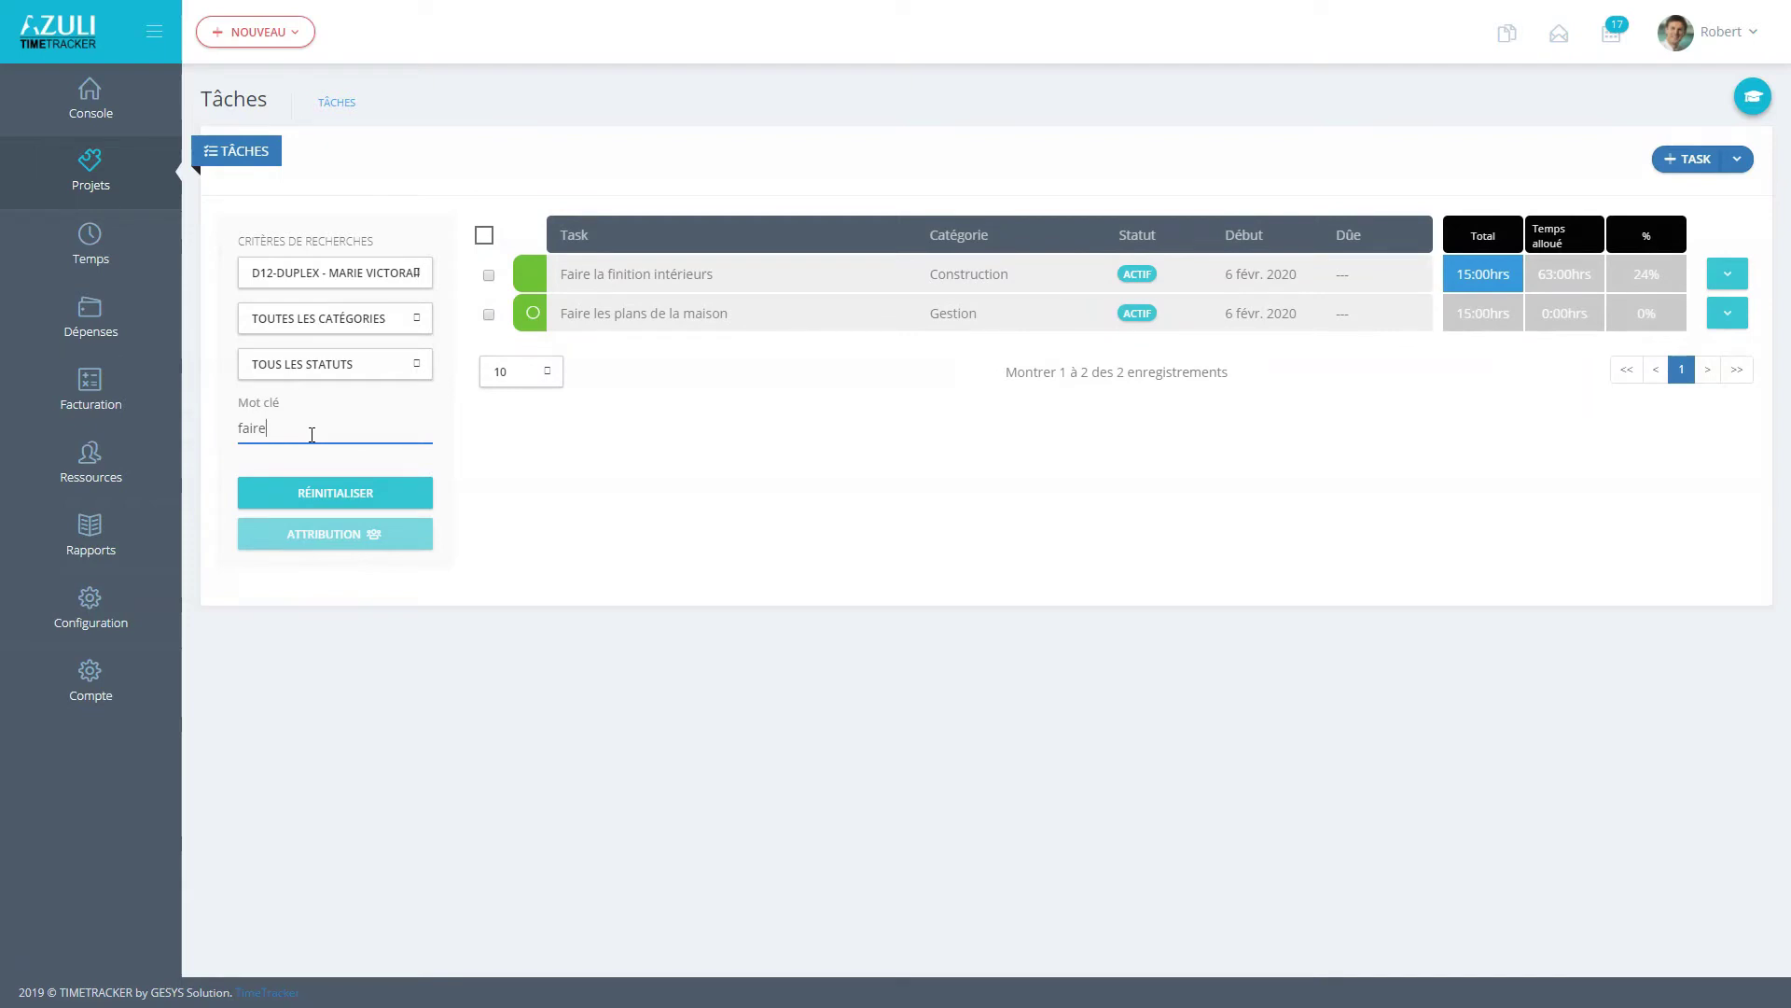
{"action": "key", "text": "BackSpace"}
{"action": "key", "text": "BackSpace"}
{"action": "key", "text": "BackSpace"}
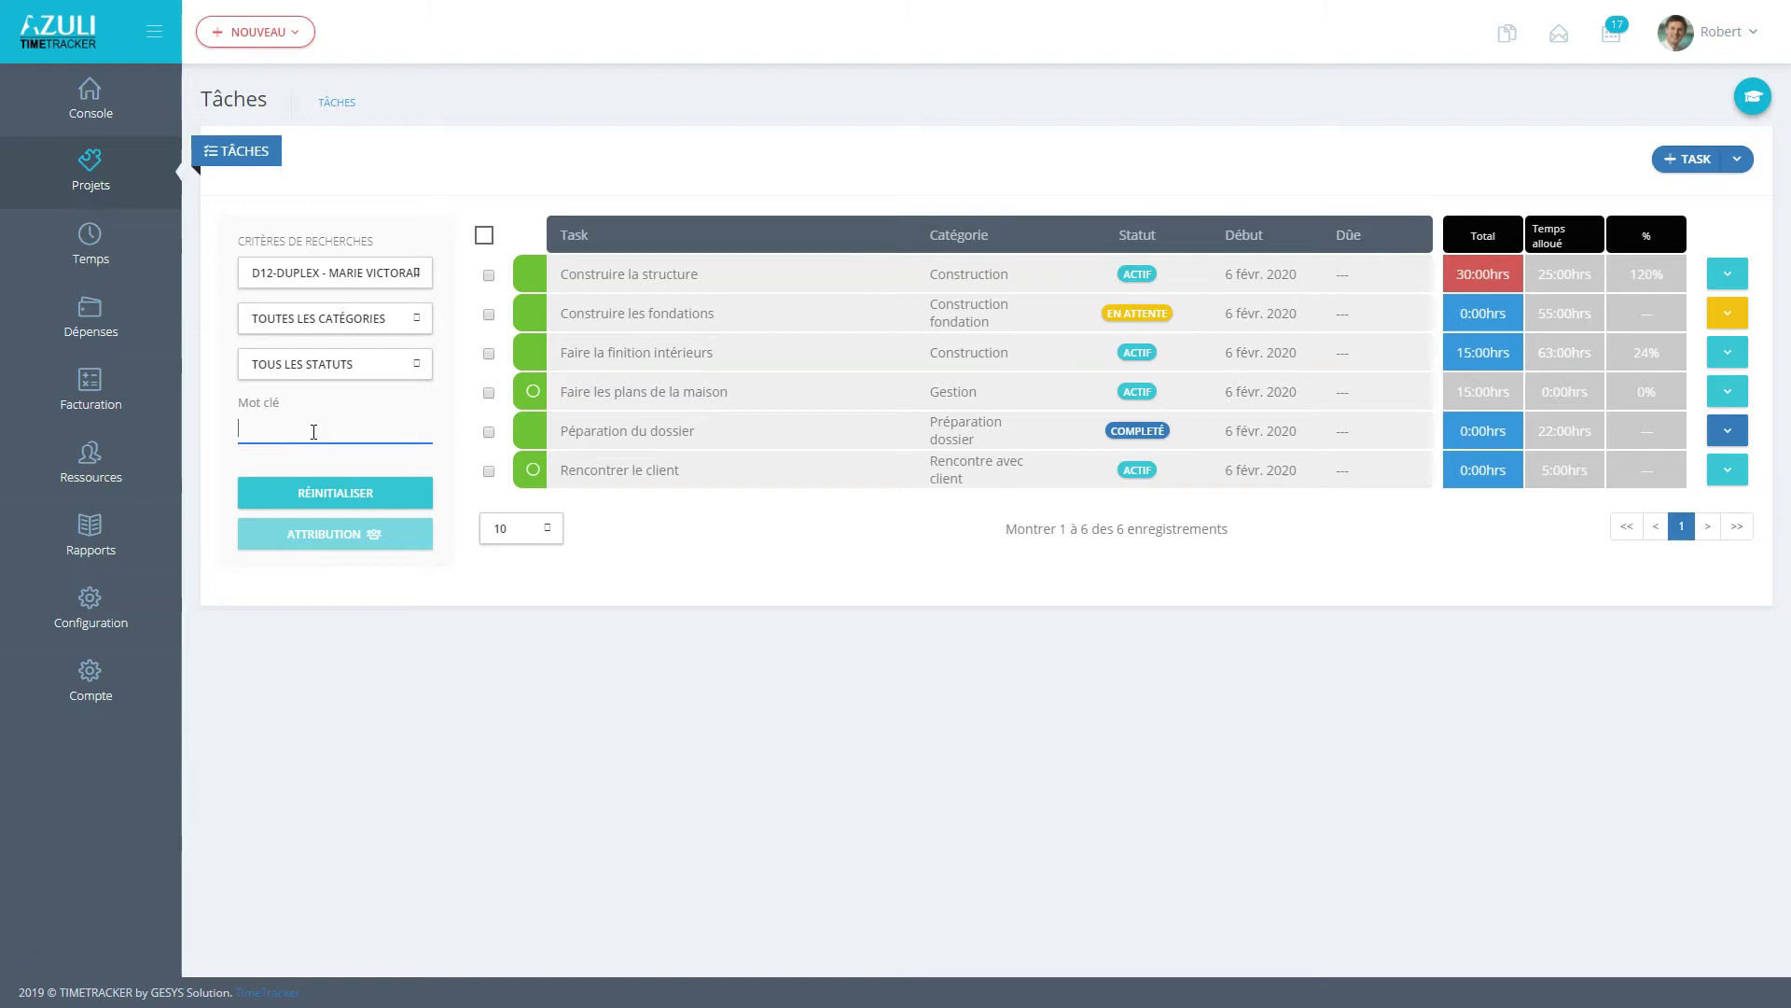
- Reset all search criteria and filter the task list by the D12-Duplex project again
{"action": "left_click", "coordinate": [322, 427]}
{"action": "left_click", "coordinate": [337, 508]}
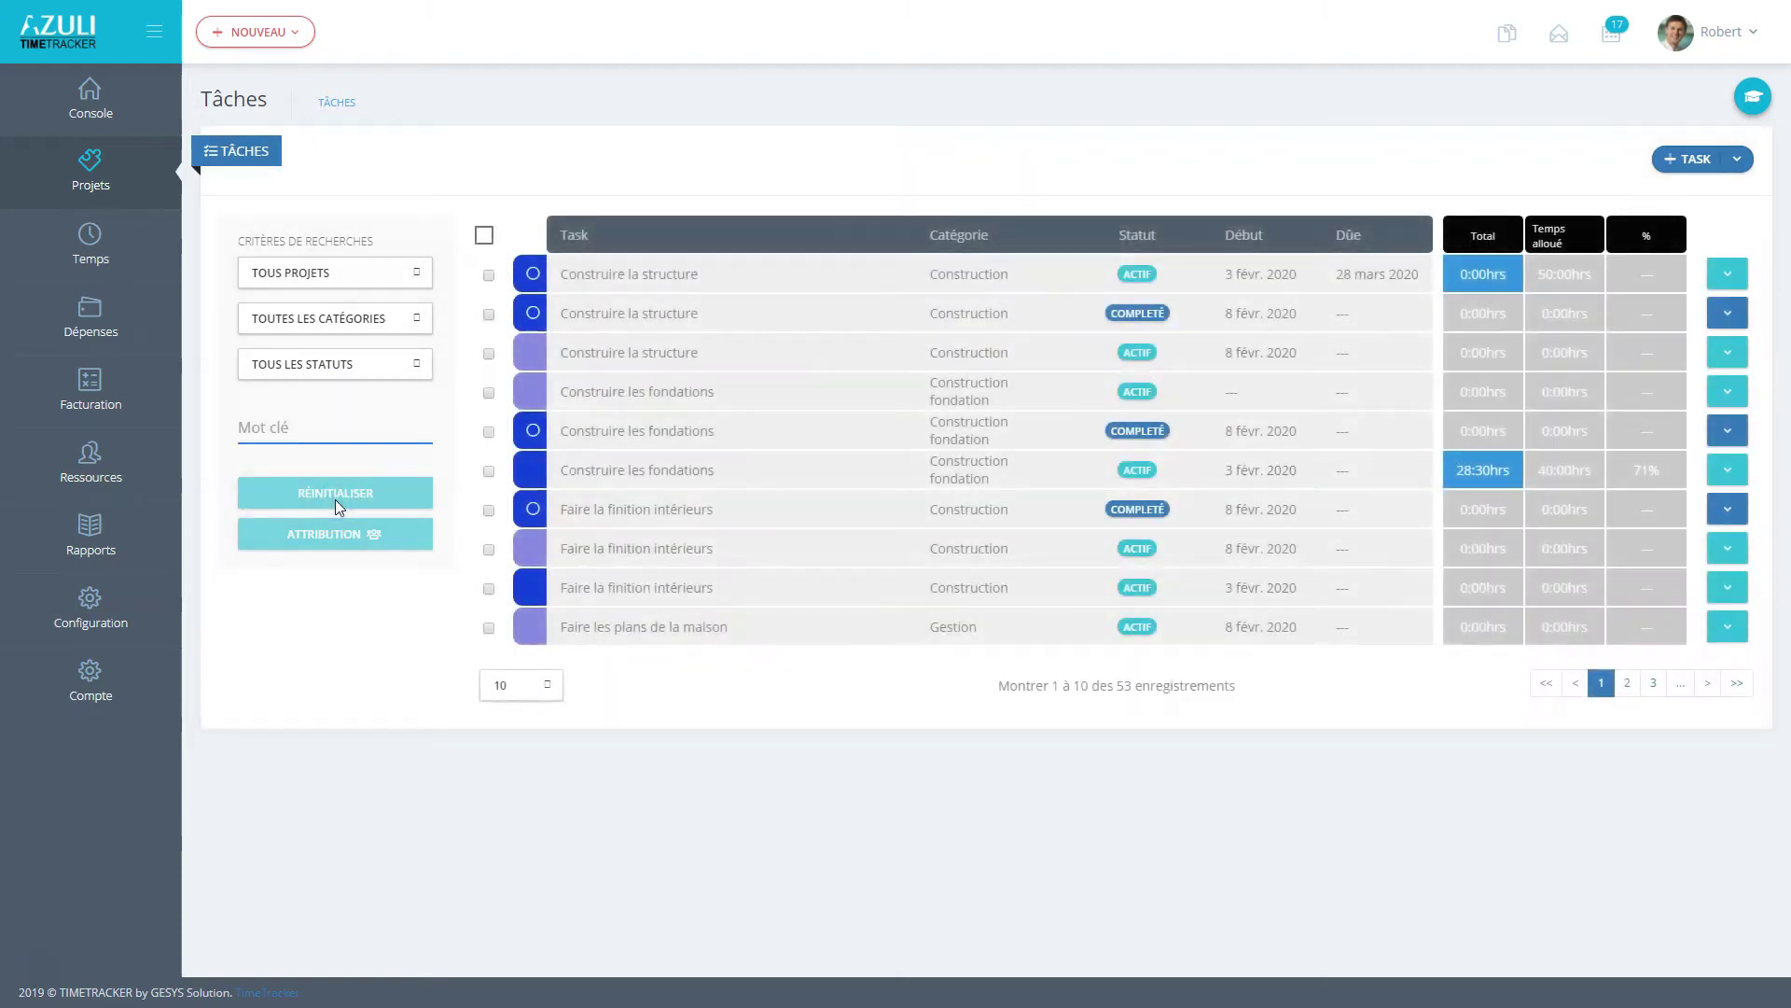
{"action": "left_click", "coordinate": [317, 272]}
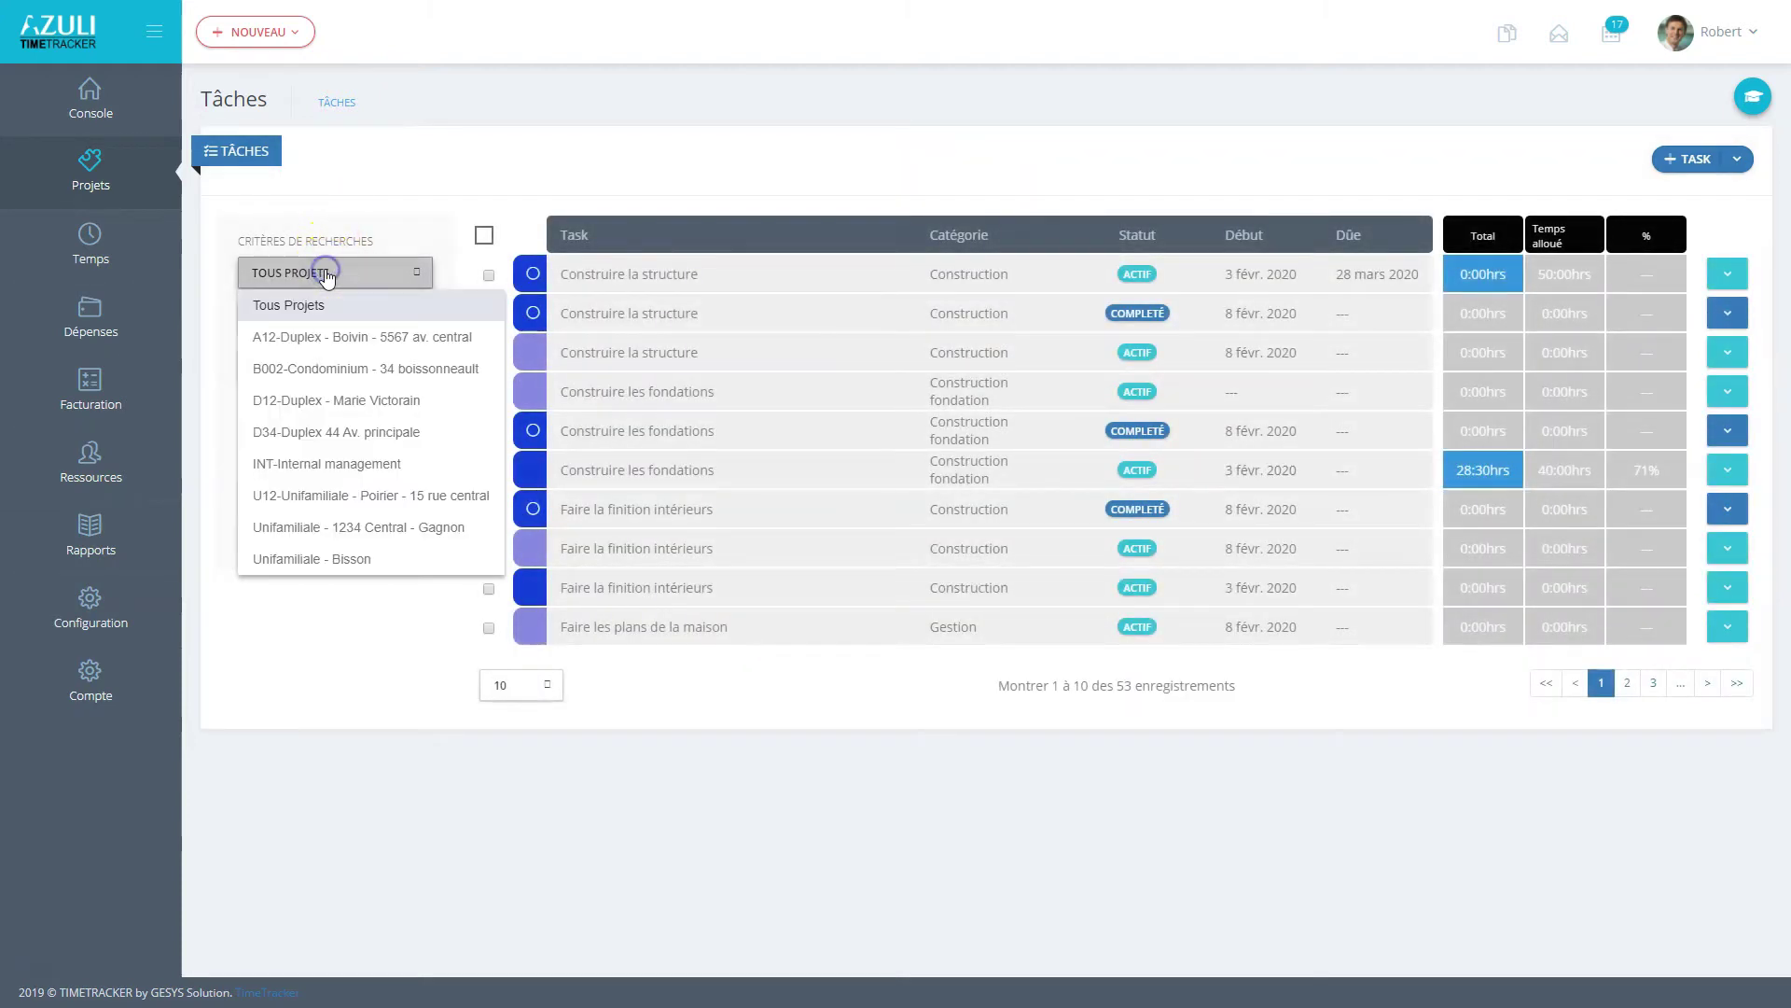
{"action": "left_click", "coordinate": [315, 400]}
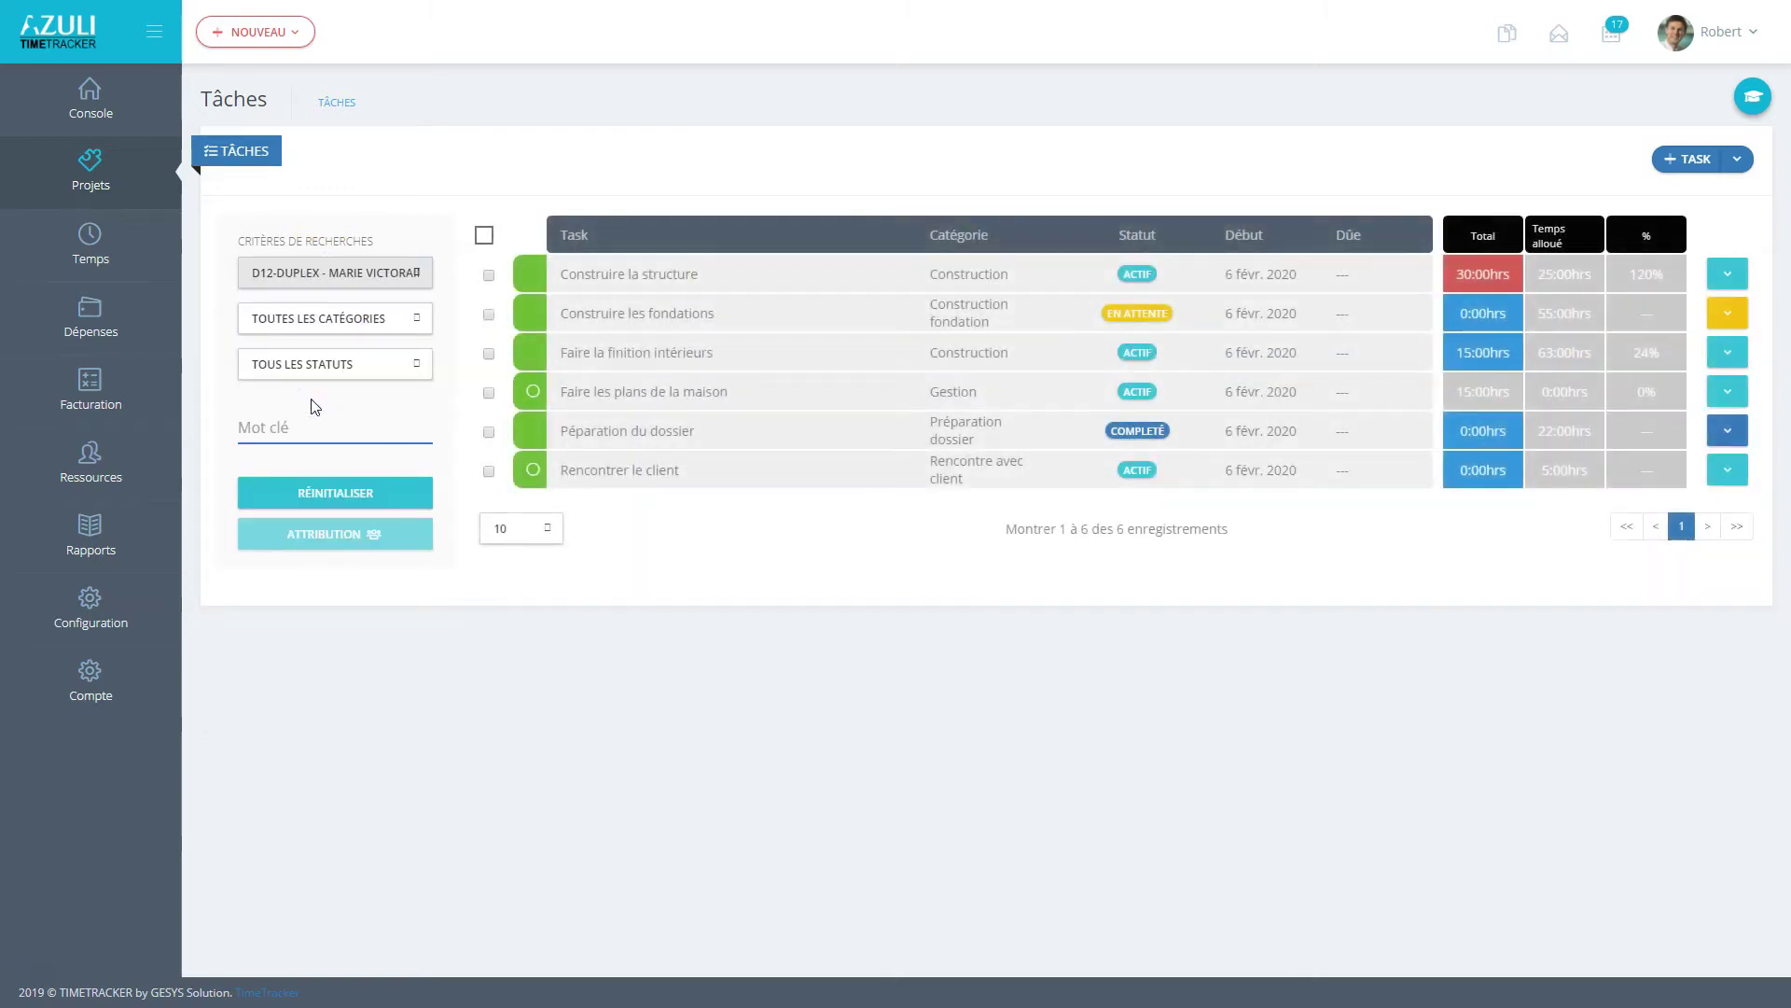
{"action": "left_click", "coordinate": [318, 408]}
{"action": "left_click_drag", "start_coordinate": [417, 417], "coordinate": [455, 432]}
- Select the tasks Construire les fondations, Faire la finition intérieurs and Péparation du dossier, and start their employee attribution
{"action": "left_click", "coordinate": [489, 315]}
{"action": "left_click", "coordinate": [490, 354]}
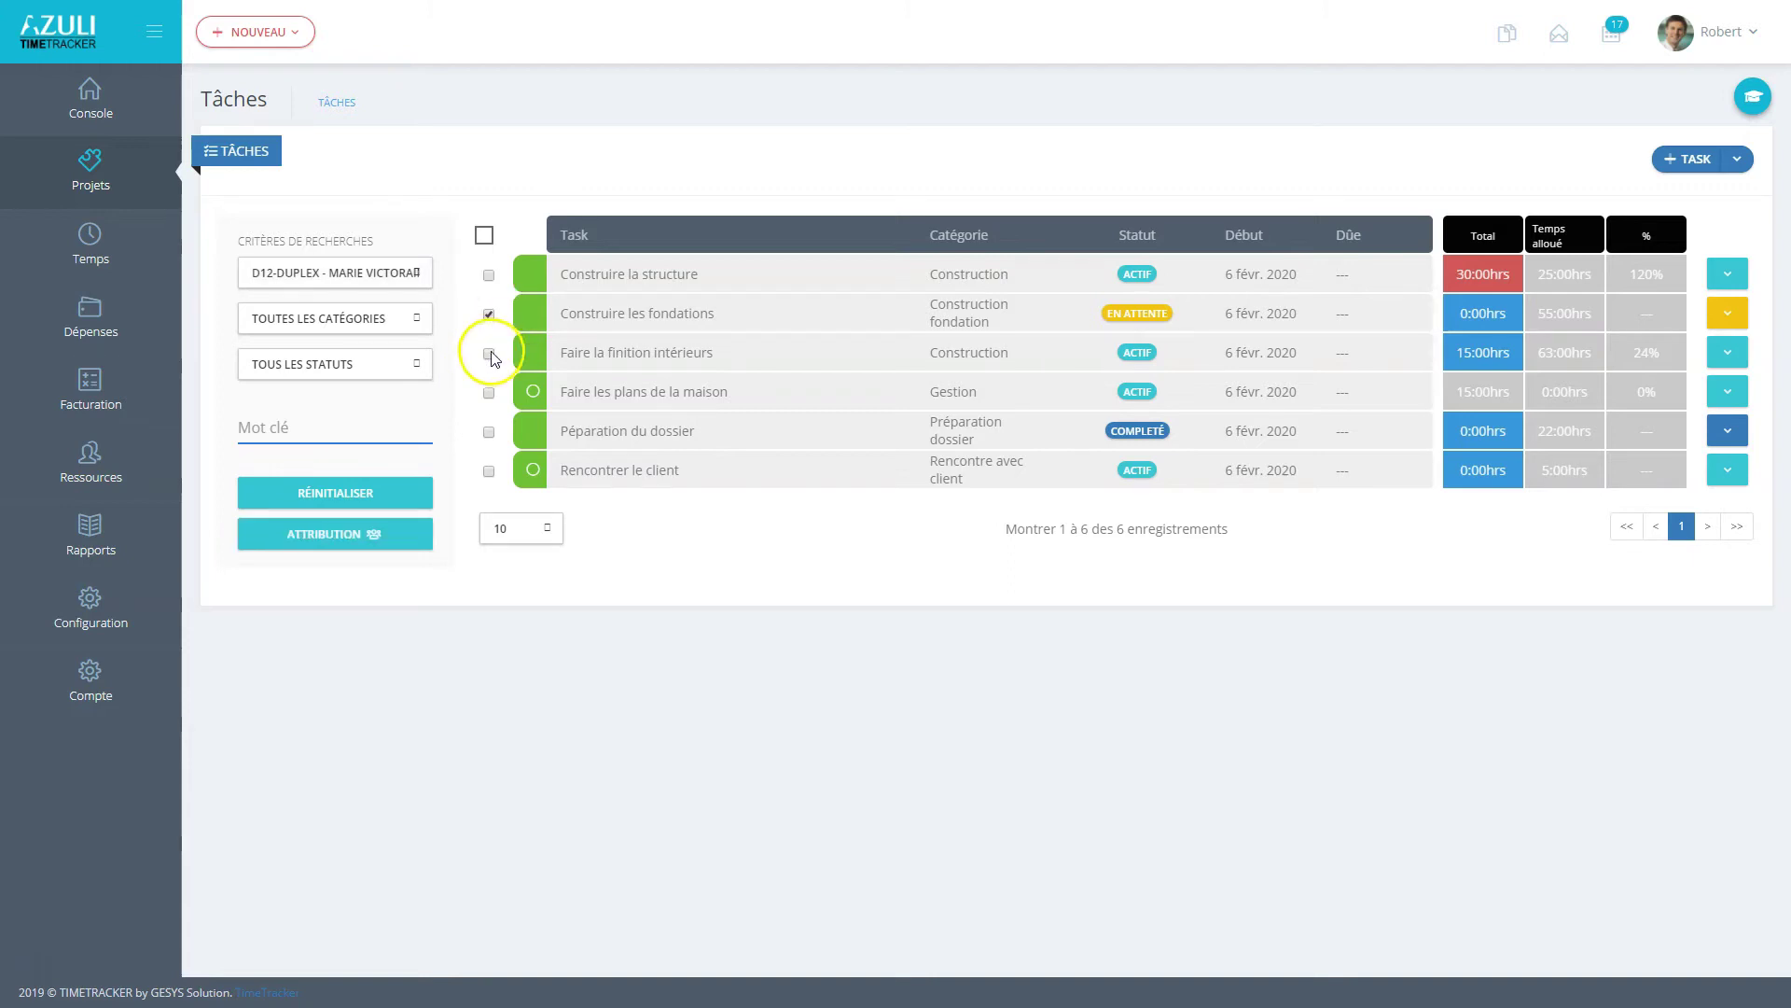
{"action": "left_click", "coordinate": [489, 431]}
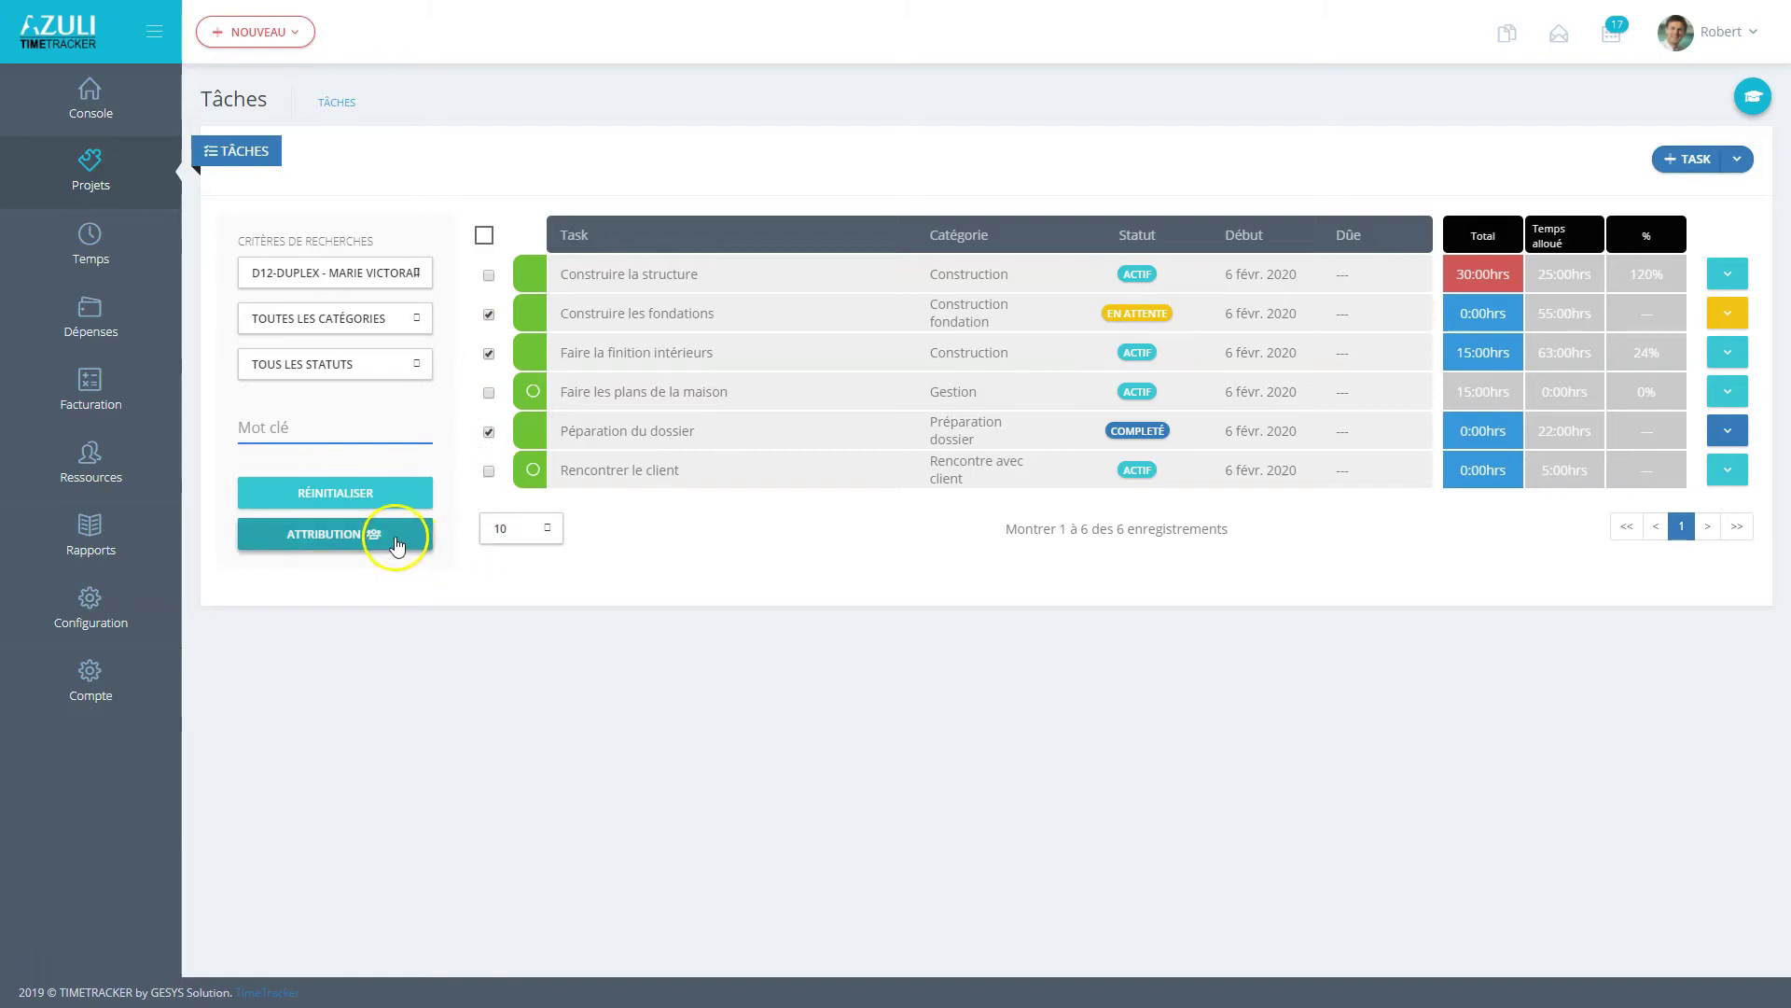
{"action": "left_click", "coordinate": [345, 536]}
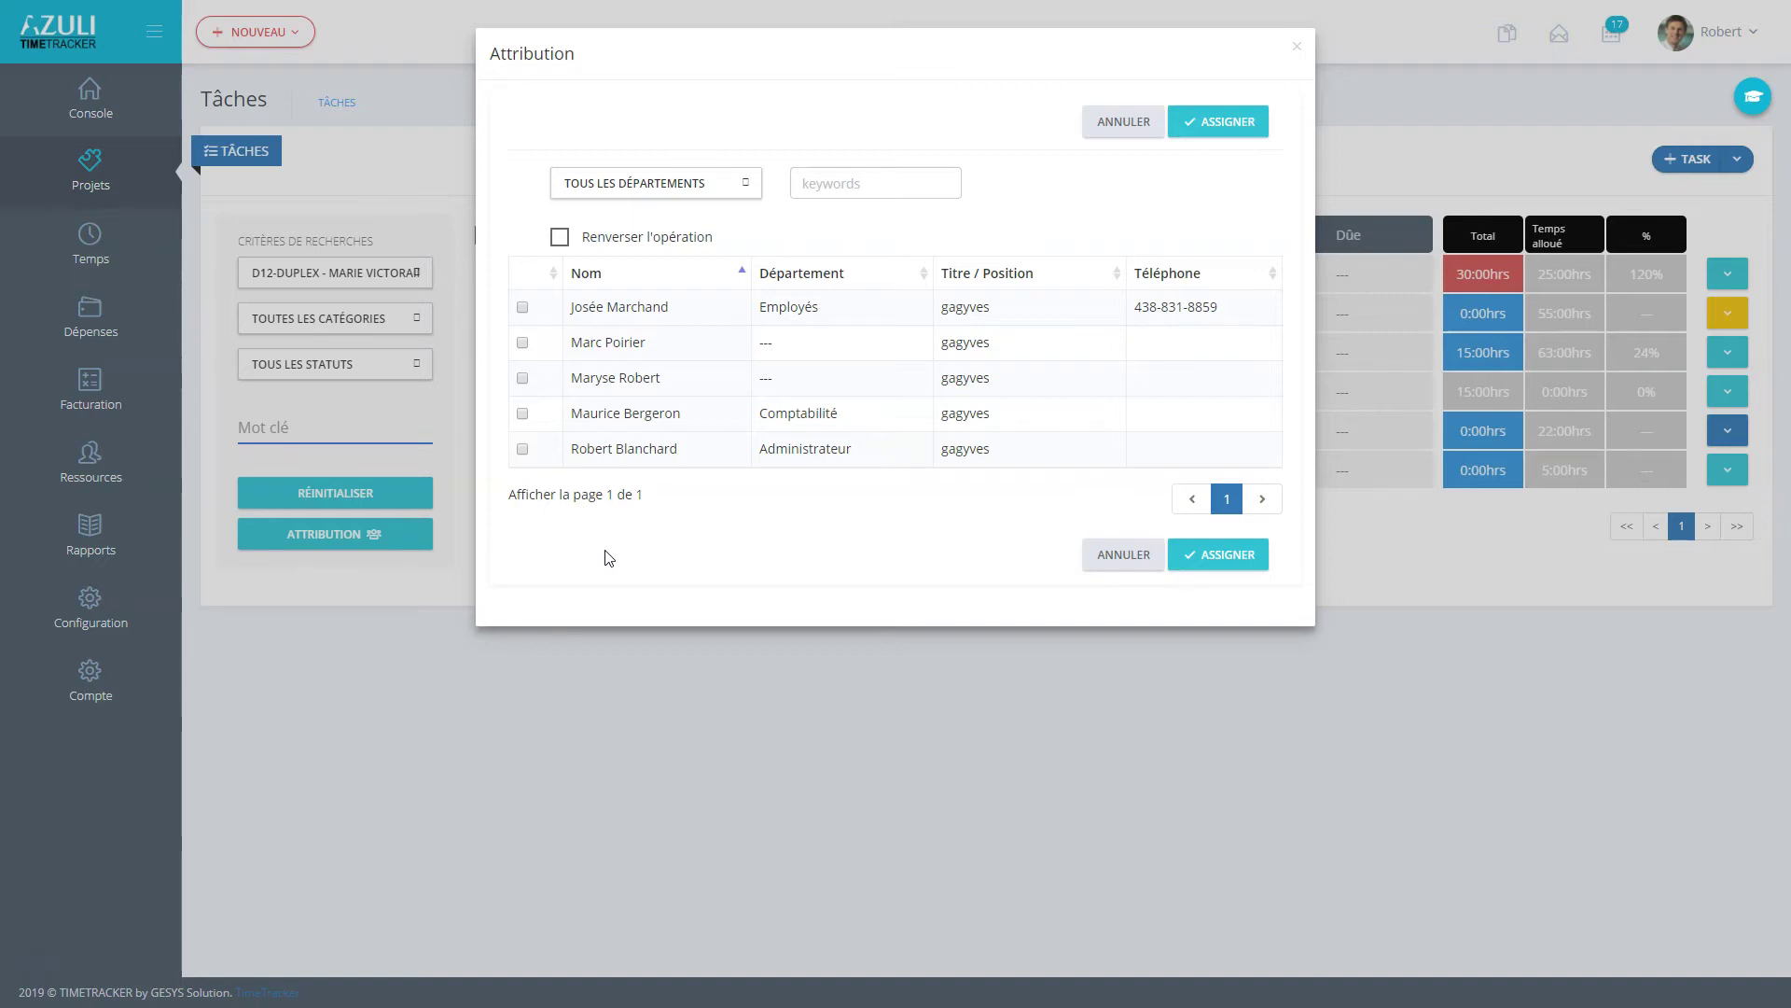
- Filter the employees by the Administrateur department and by Comptabilité, and set the filter back to Tous les départements
{"action": "left_click", "coordinate": [688, 183]}
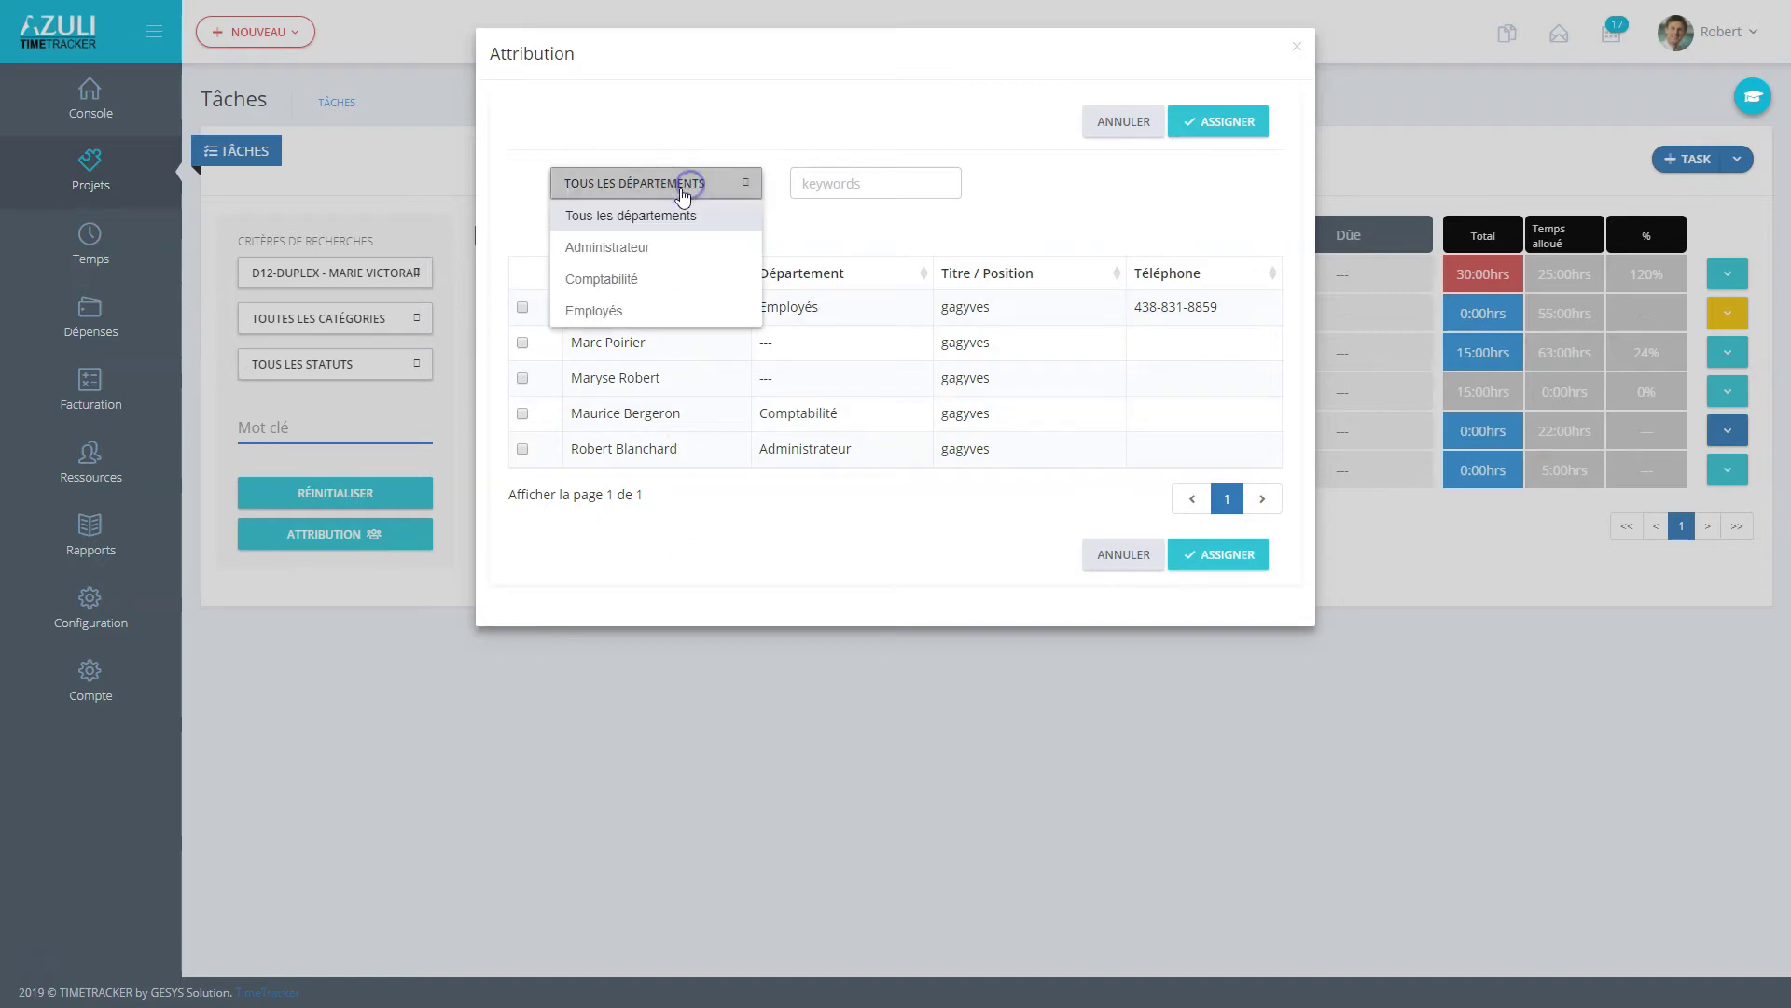
{"action": "left_click", "coordinate": [620, 248]}
{"action": "left_click", "coordinate": [628, 182]}
{"action": "left_click", "coordinate": [602, 279]}
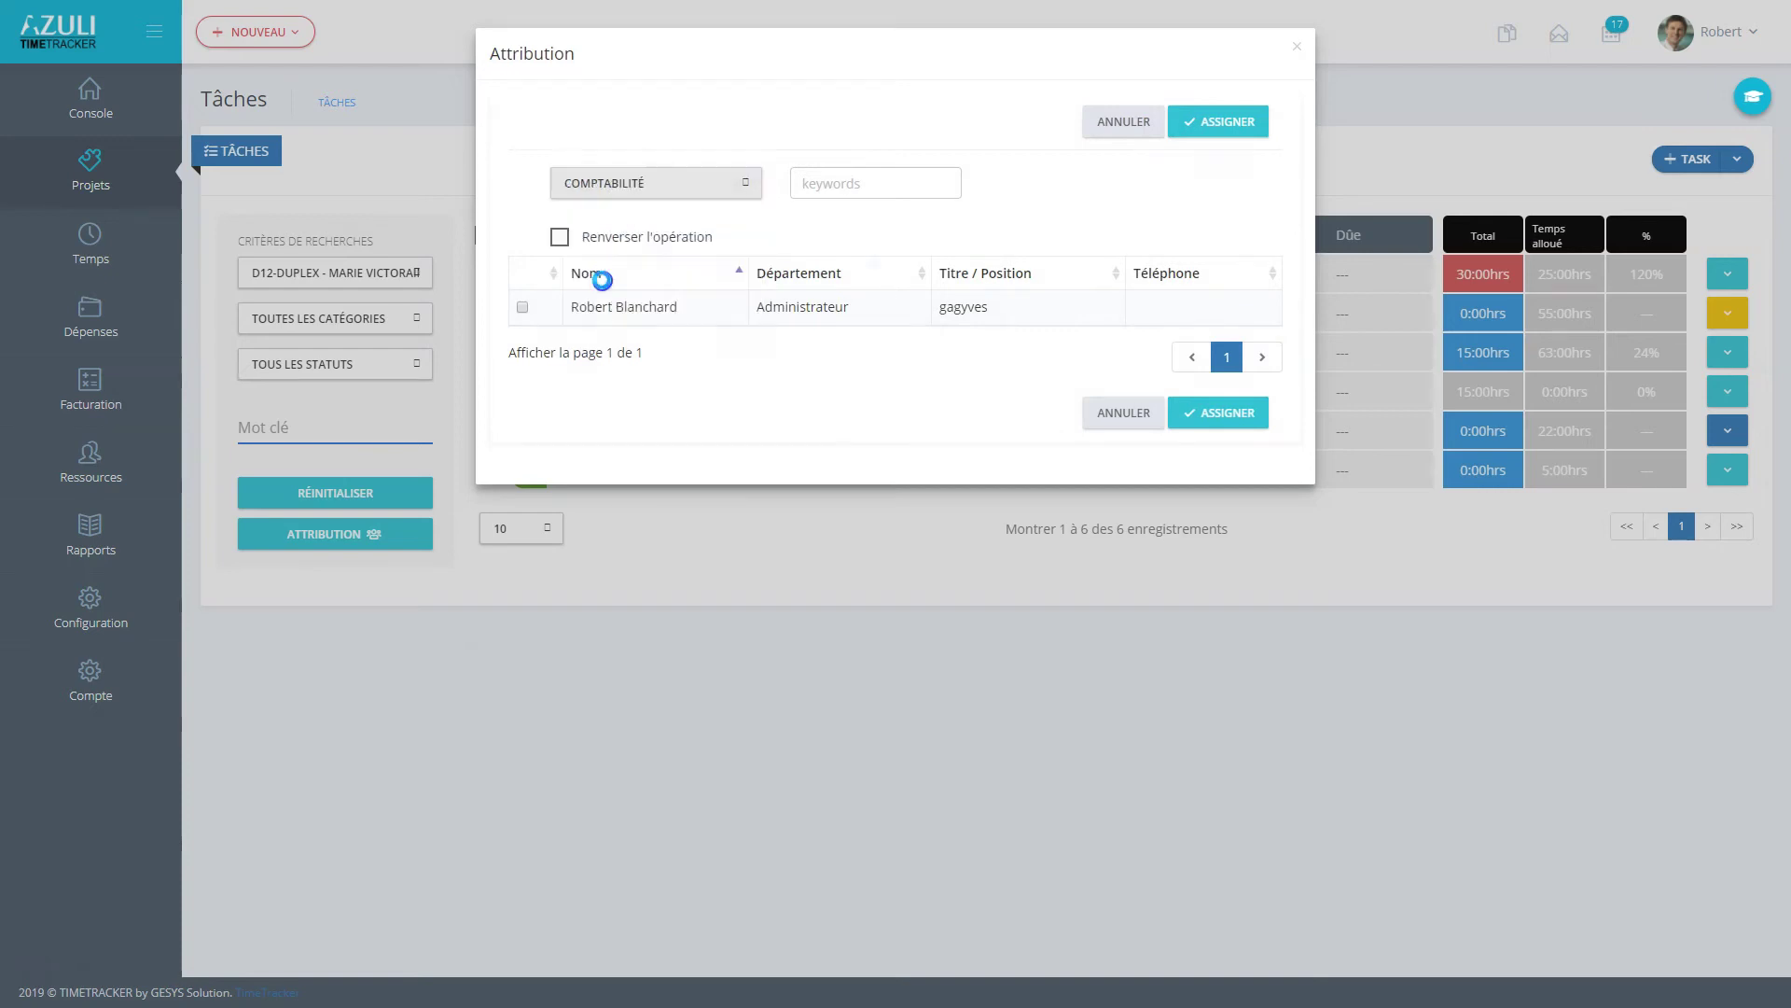
{"action": "left_click", "coordinate": [632, 184]}
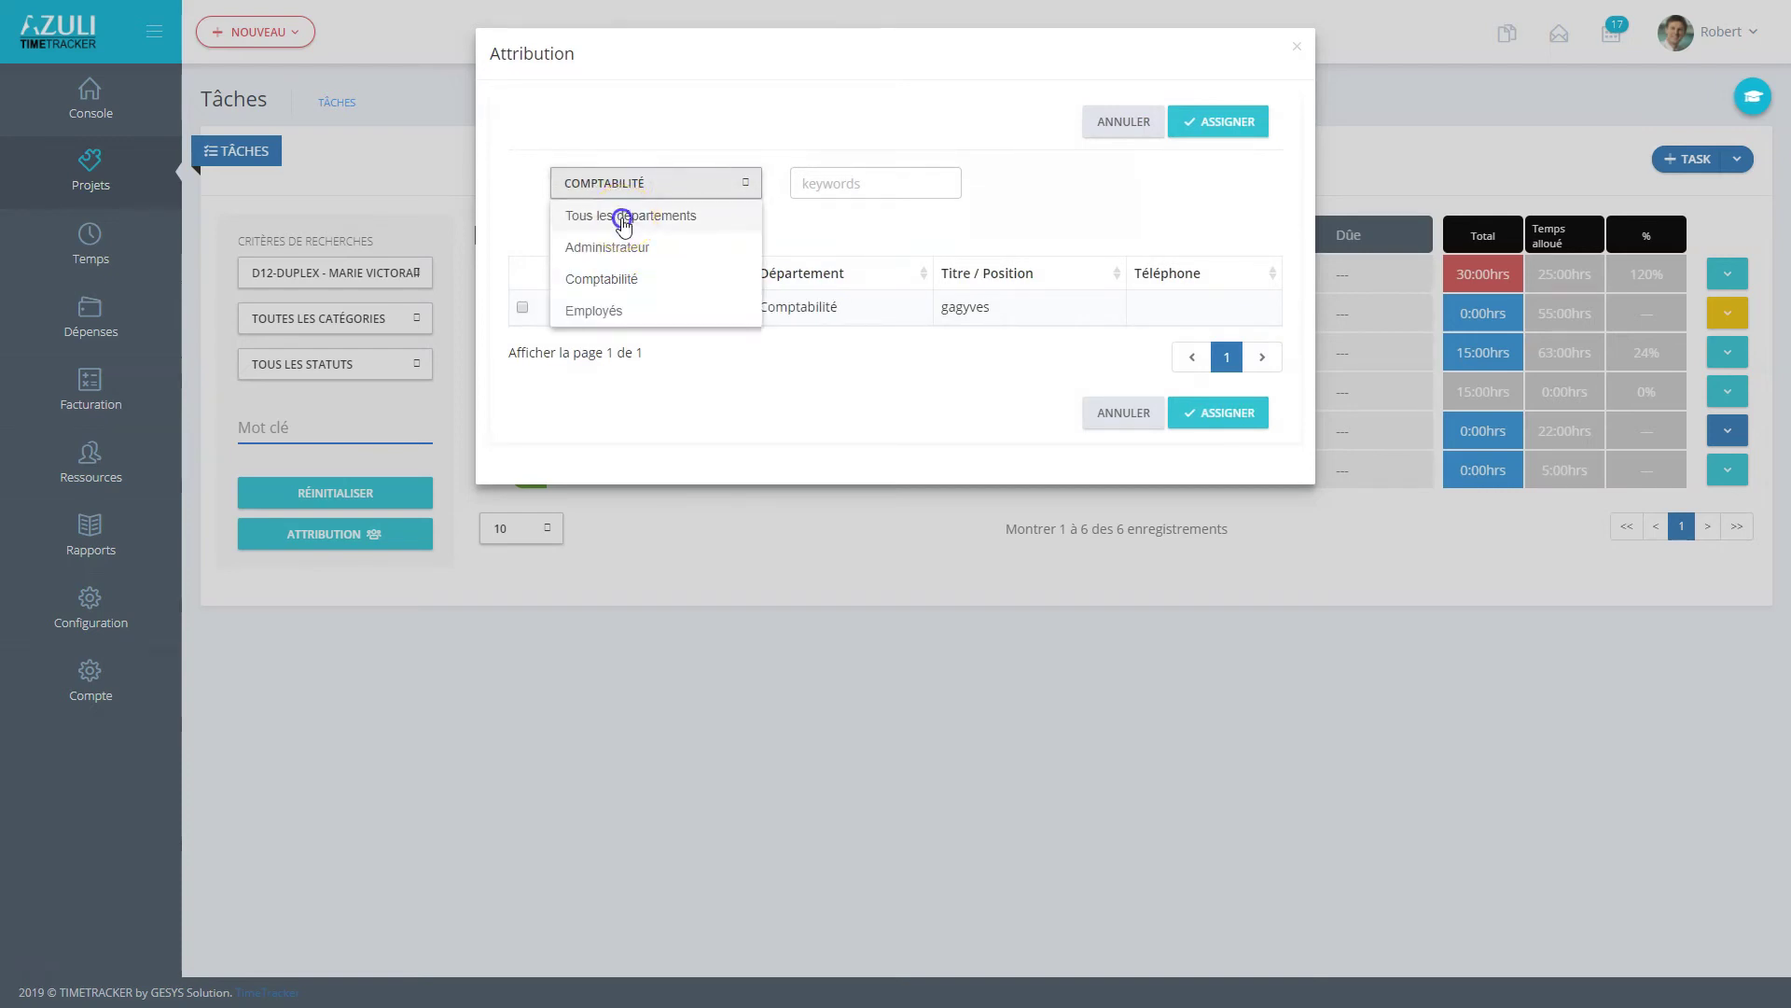
{"action": "left_click", "coordinate": [623, 218]}
- Search the employees by part of a surname, and clear the keyword
{"action": "left_click", "coordinate": [840, 182]}
{"action": "type", "text": "march"}
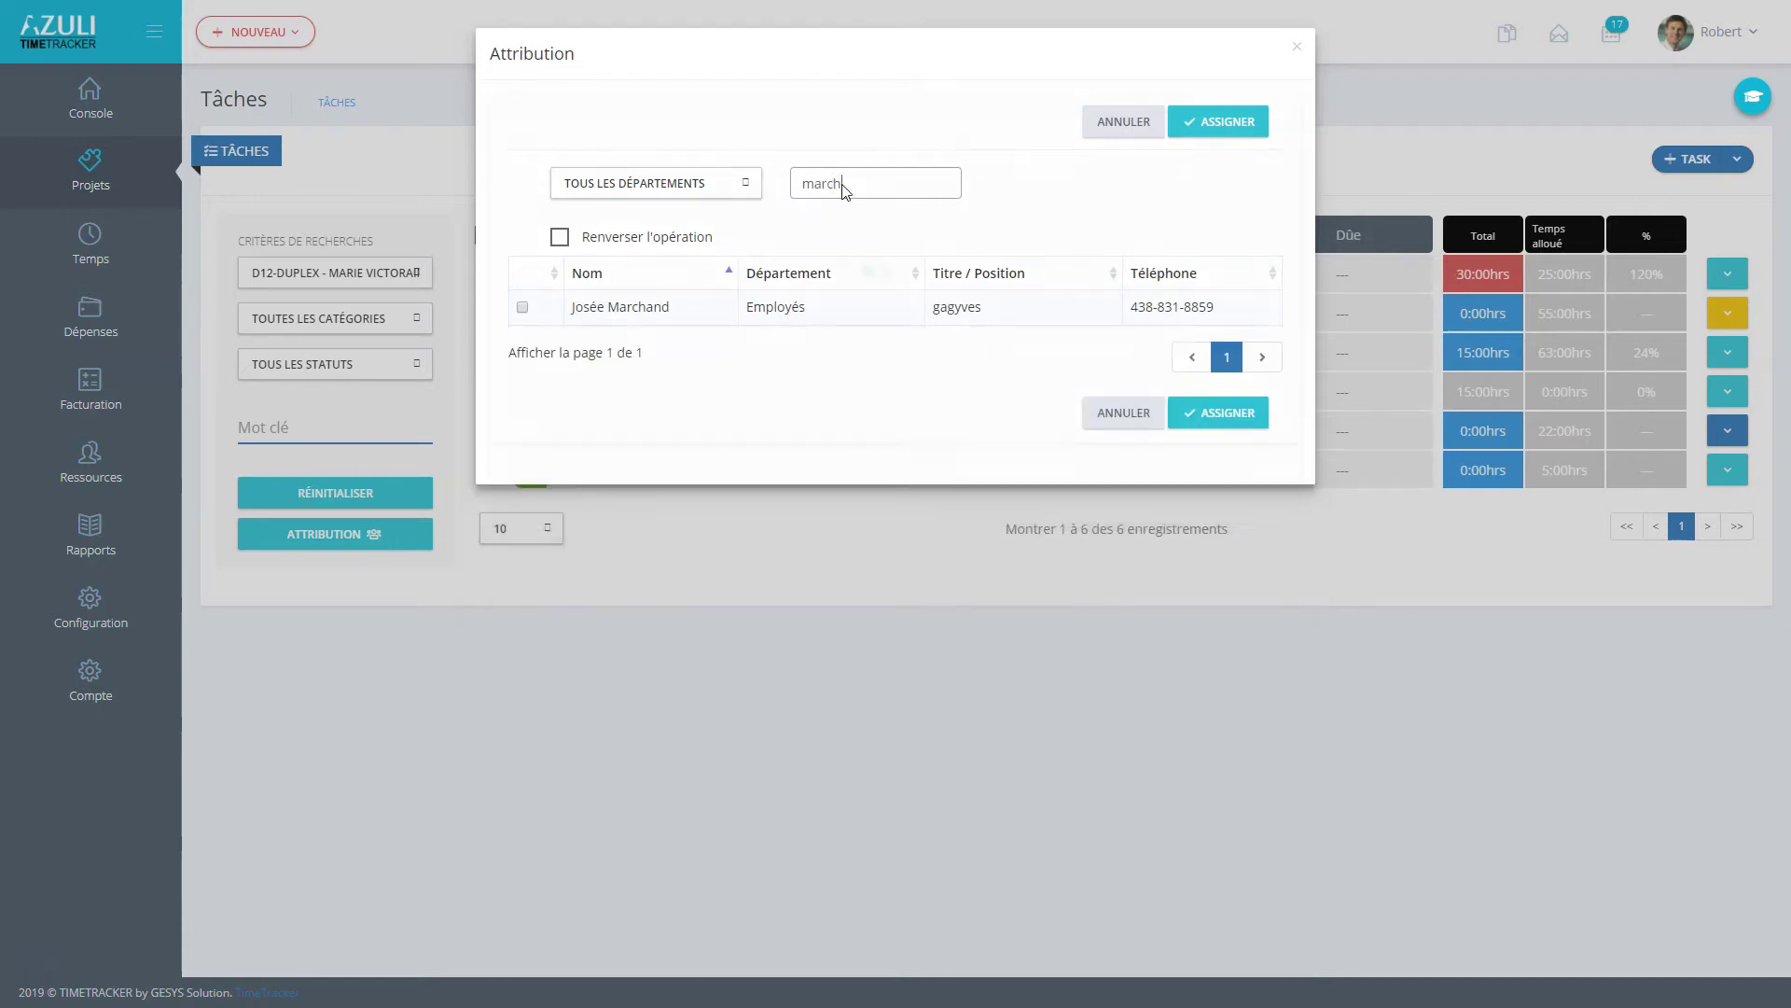
{"action": "key", "text": "BackSpace"}
{"action": "key", "text": "BackSpace"}
{"action": "key", "text": "BackSpace"}
{"action": "key", "text": "BackSpace"}
{"action": "key", "text": "BackSpace"}
- Select the second, third and fifth employees in the attribution list
{"action": "left_click", "coordinate": [523, 343]}
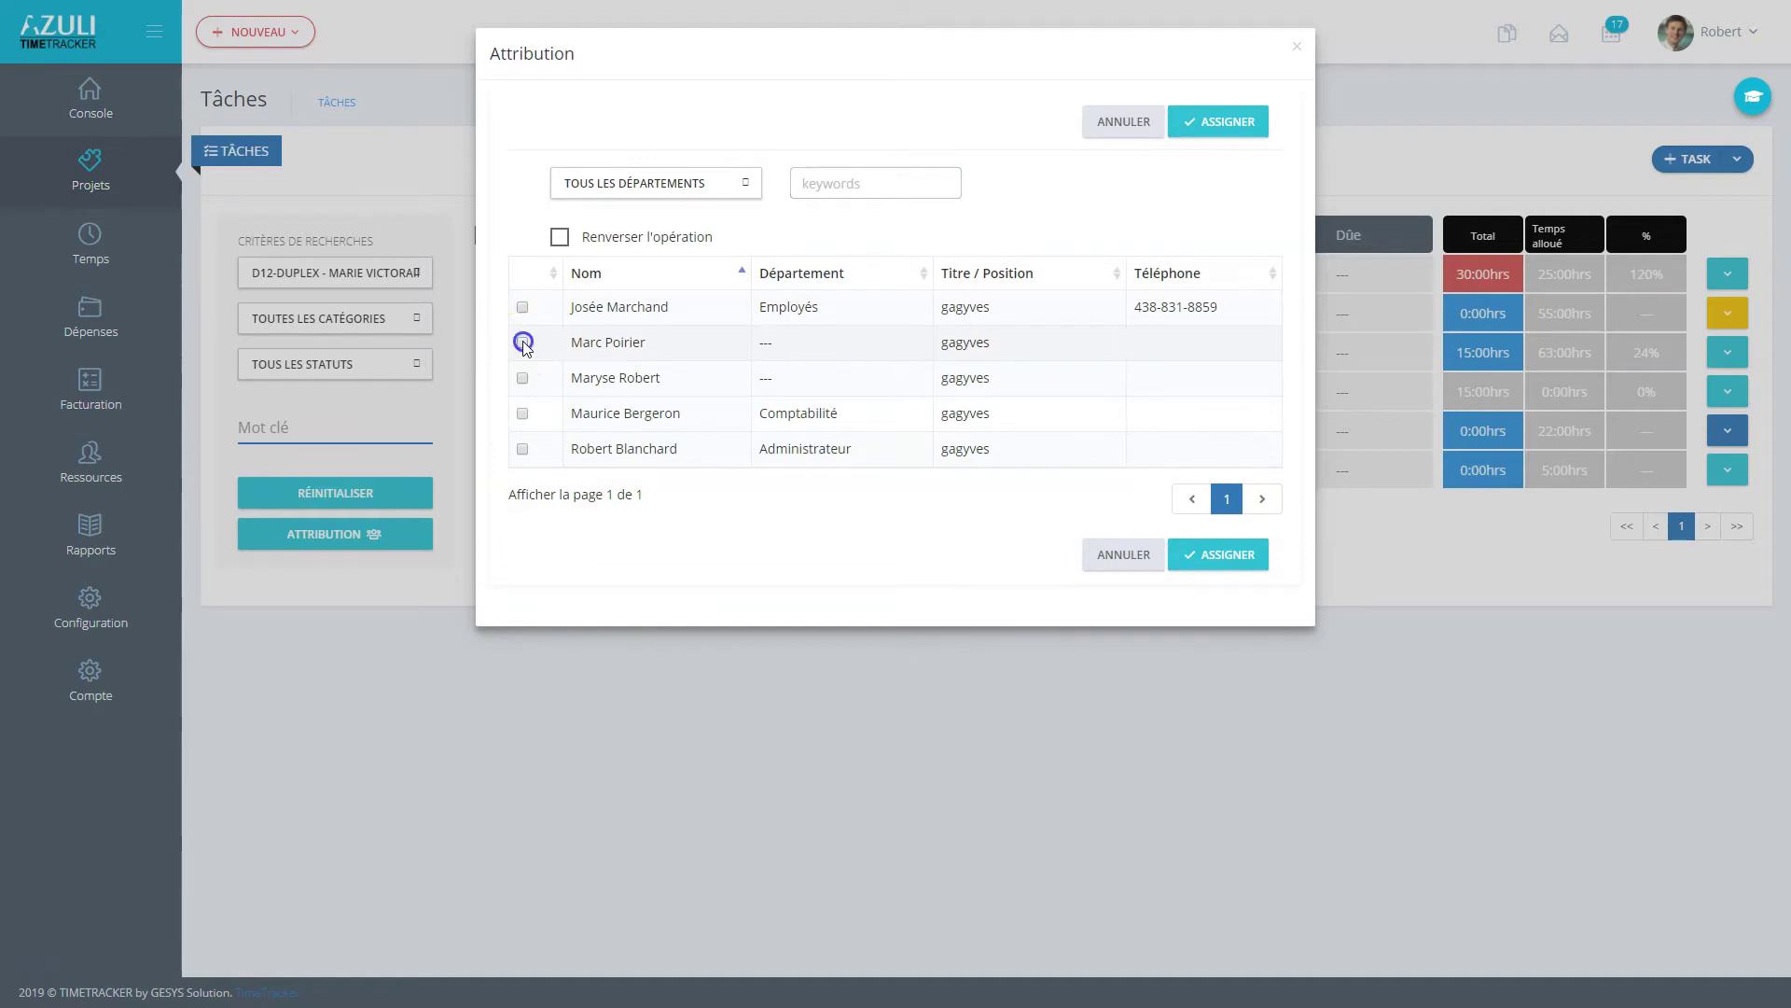
{"action": "left_click", "coordinate": [523, 379]}
{"action": "left_click", "coordinate": [524, 450]}
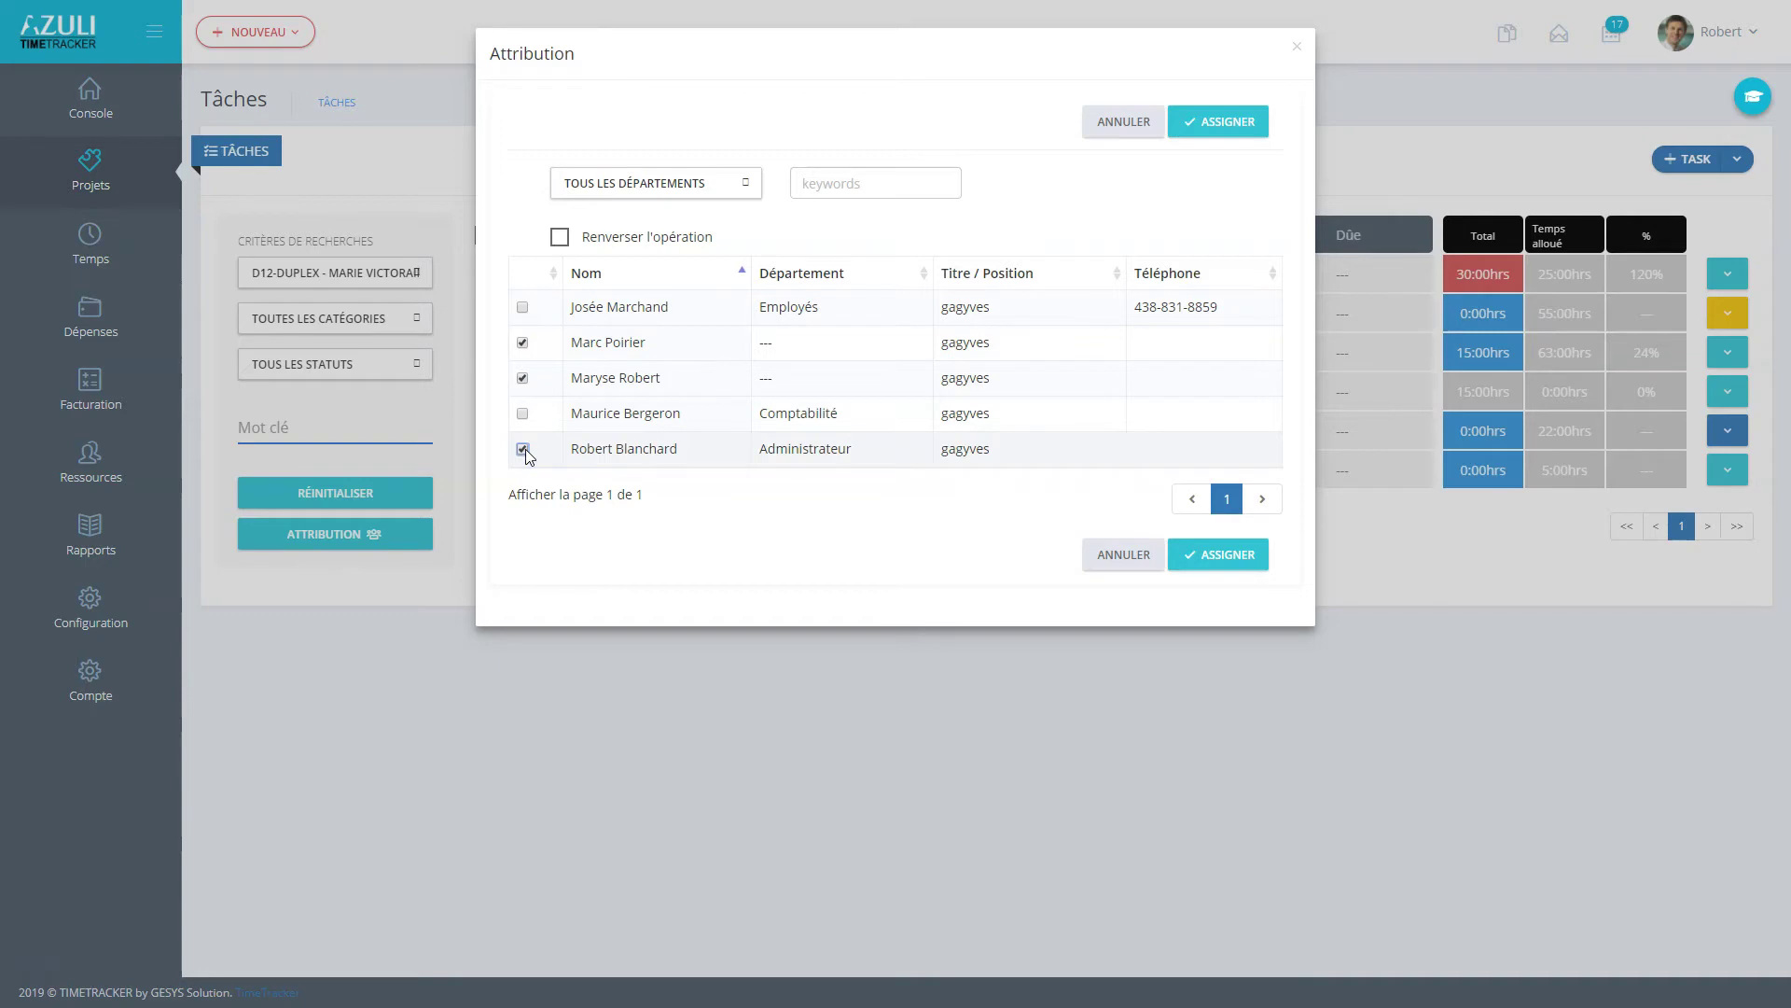
- Turn Renverser l'opération on and off again, and assign the selected employees to the chosen tasks
{"action": "left_click", "coordinate": [559, 237]}
{"action": "left_click", "coordinate": [560, 239]}
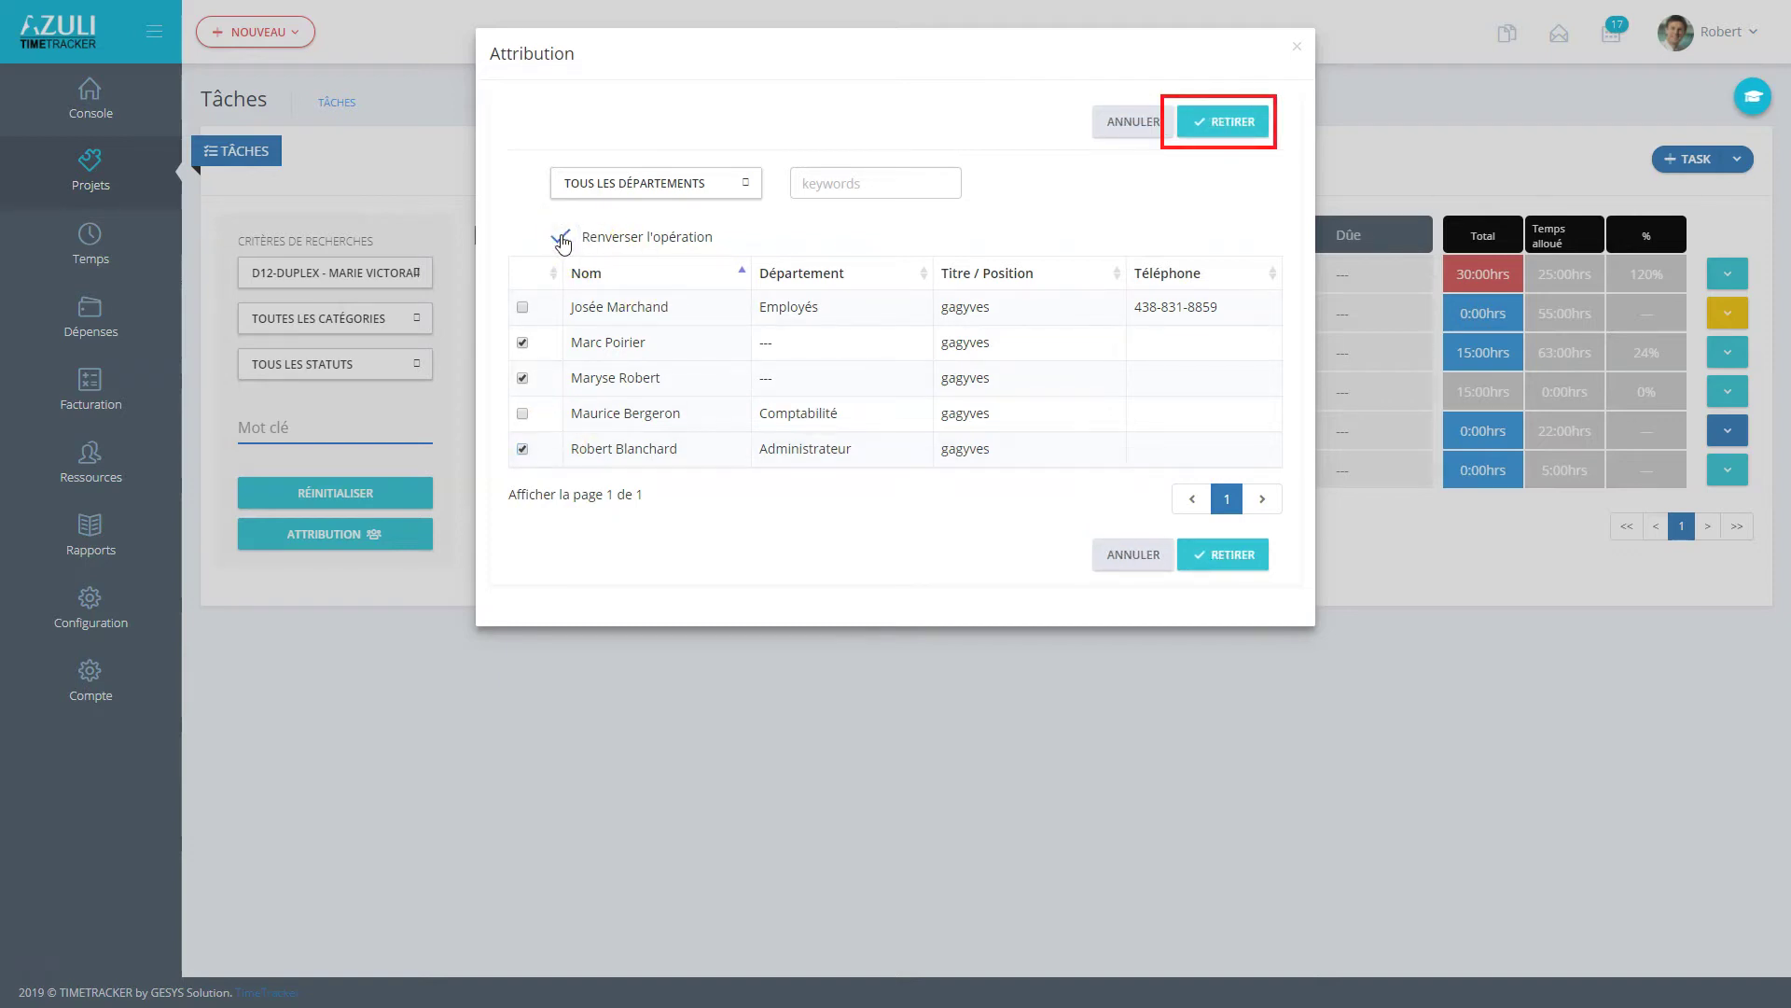
{"action": "left_click", "coordinate": [560, 239]}
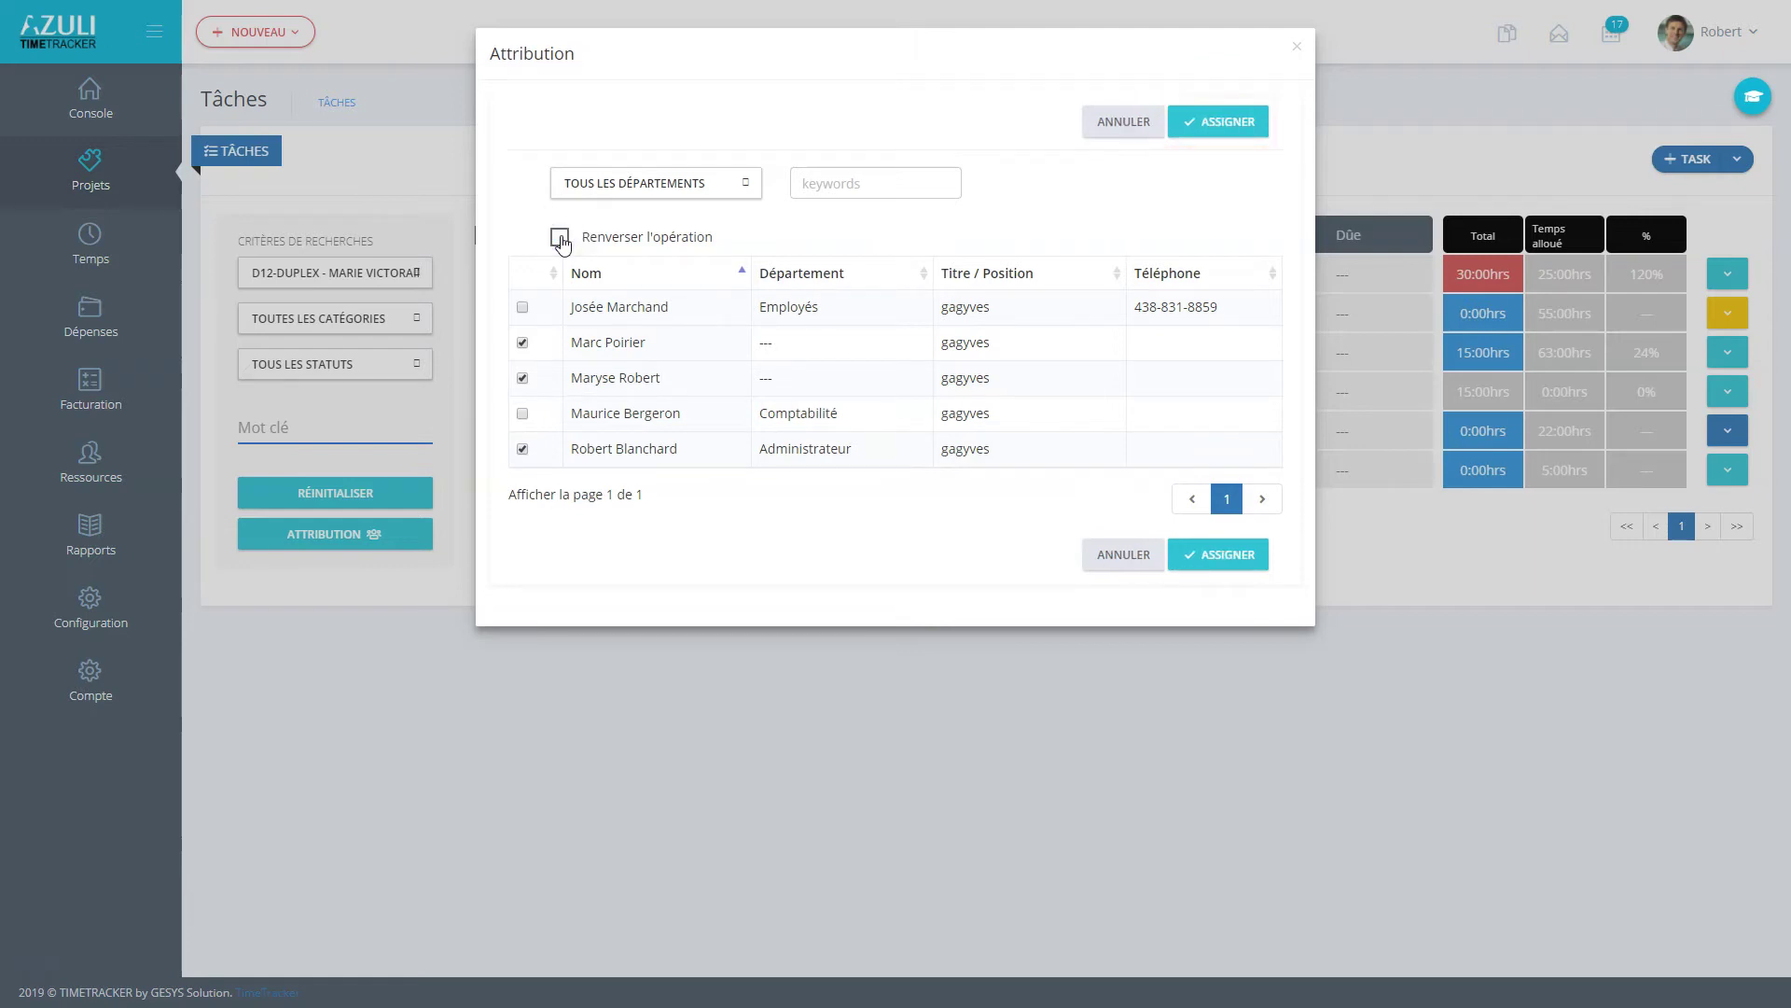
{"action": "left_click", "coordinate": [1233, 122]}
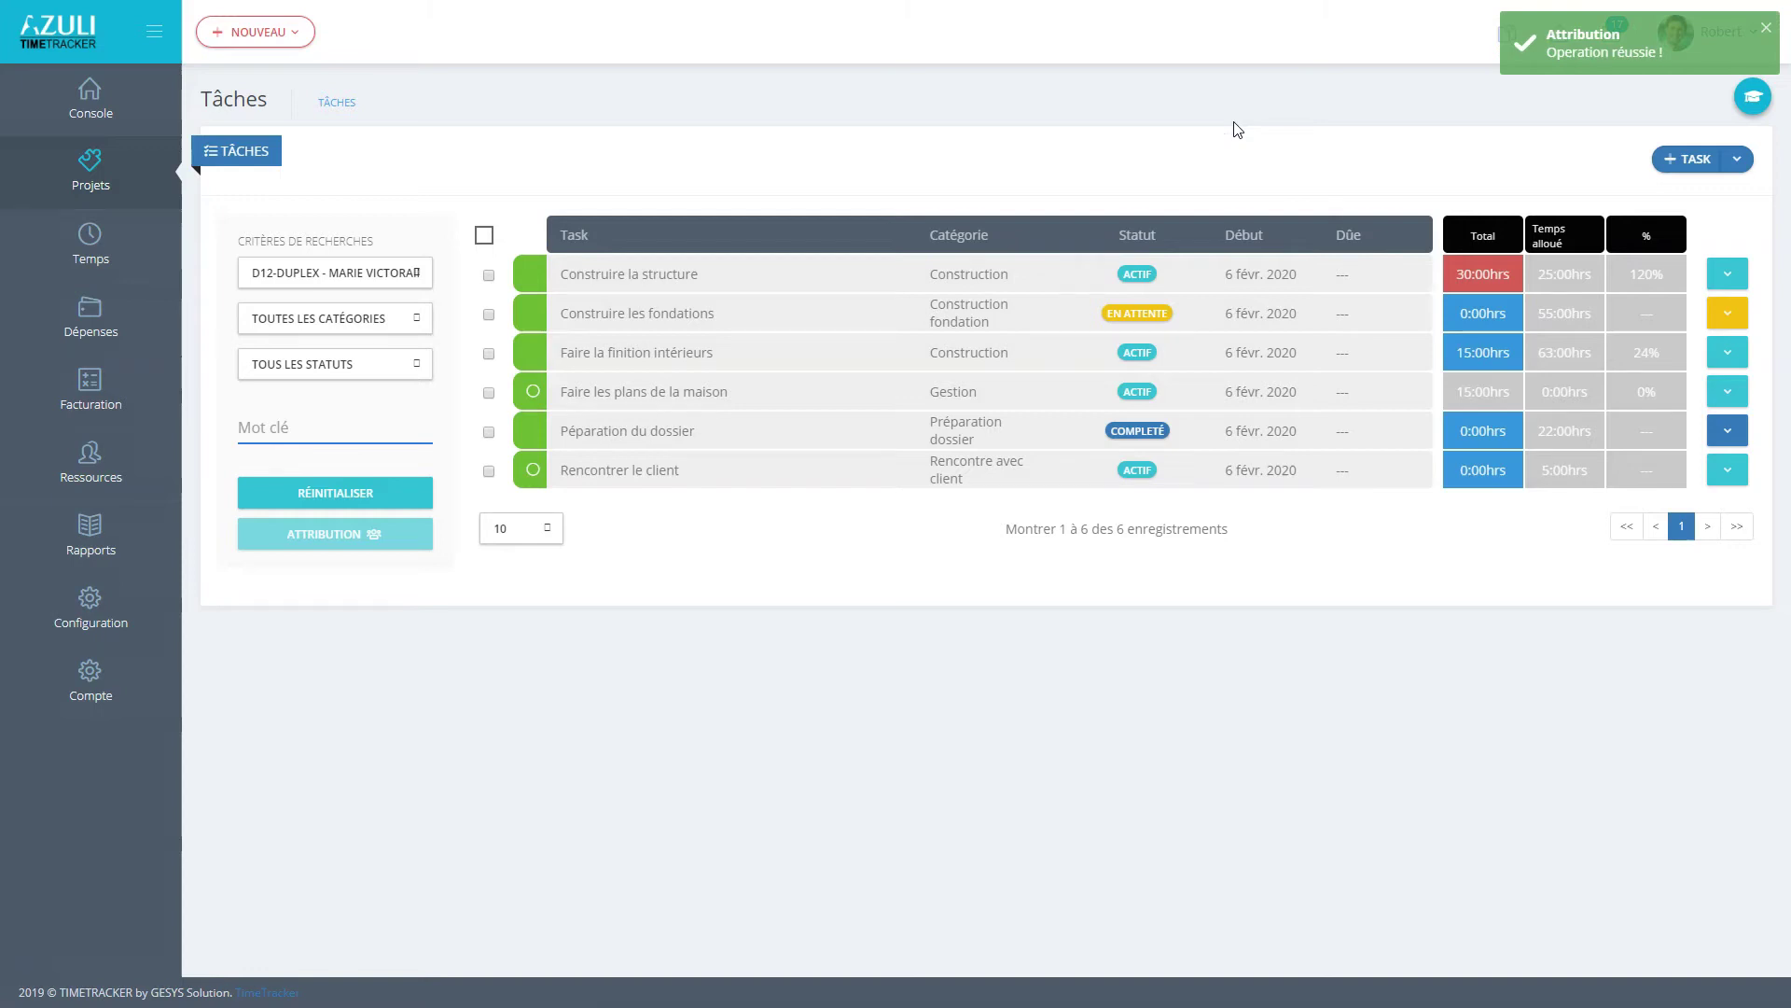
- View the details of the Construire la structure task through Voir and again directly from its row, leaving each time without saving
{"action": "left_click", "coordinate": [572, 155]}
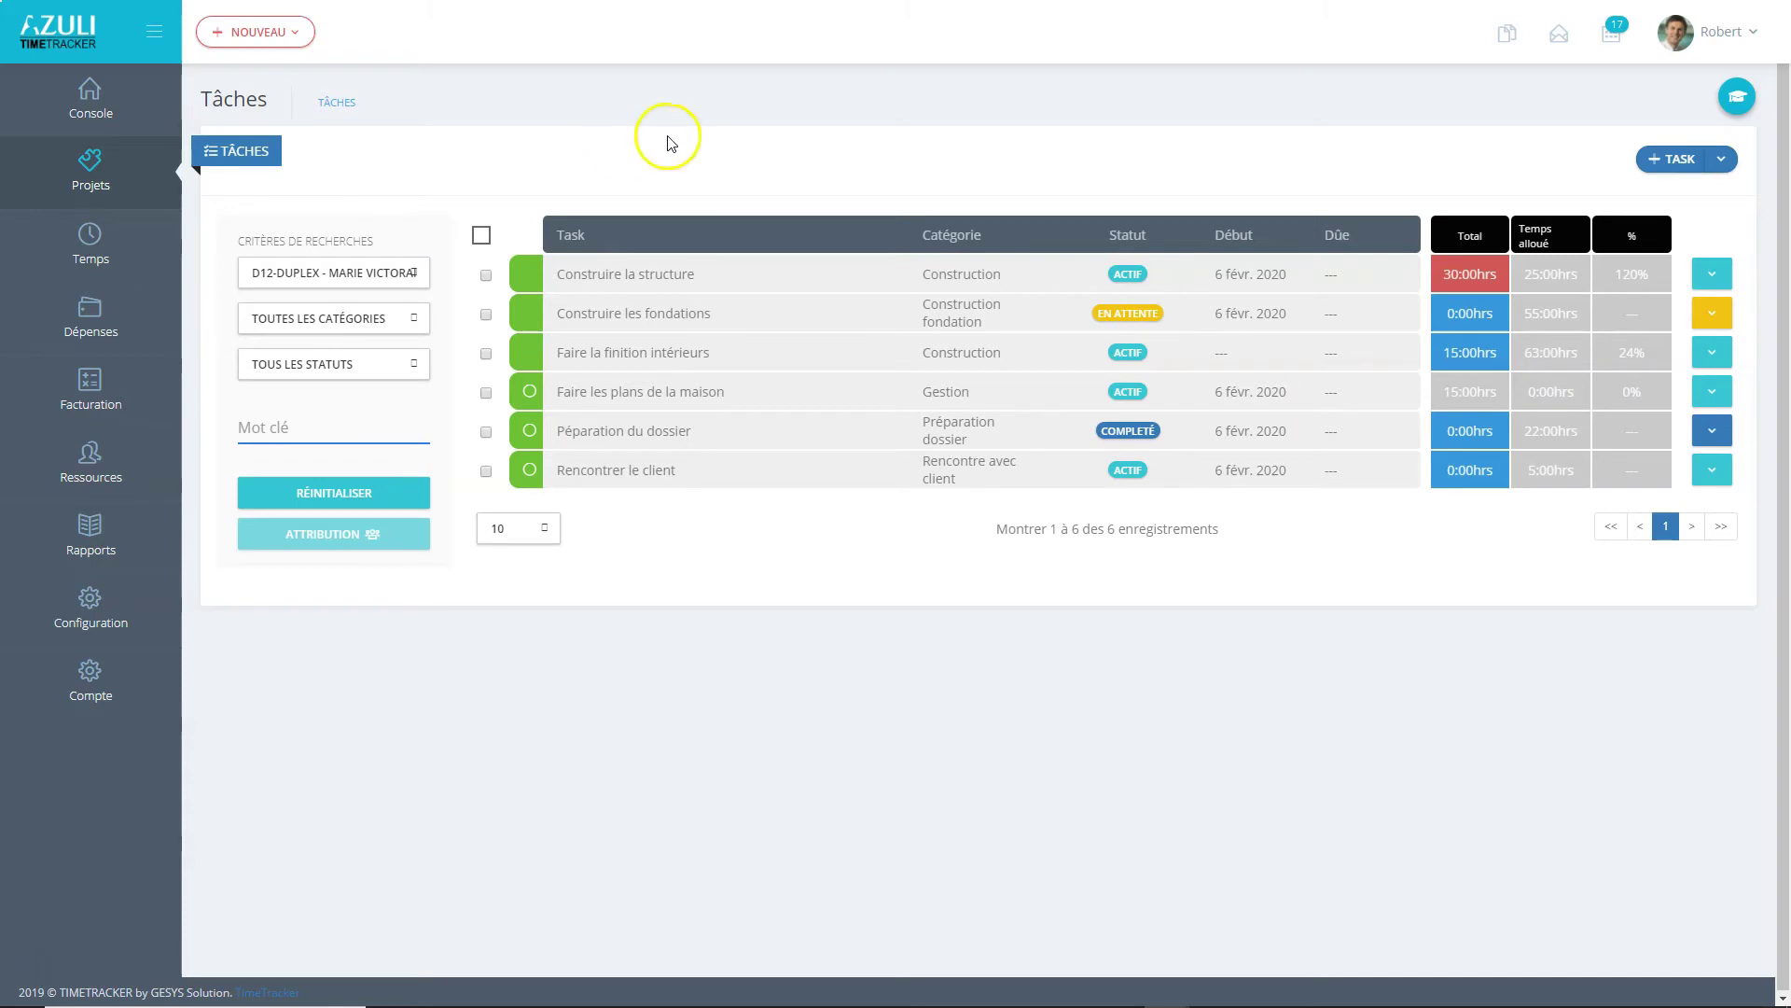
{"action": "left_click", "coordinate": [1712, 274]}
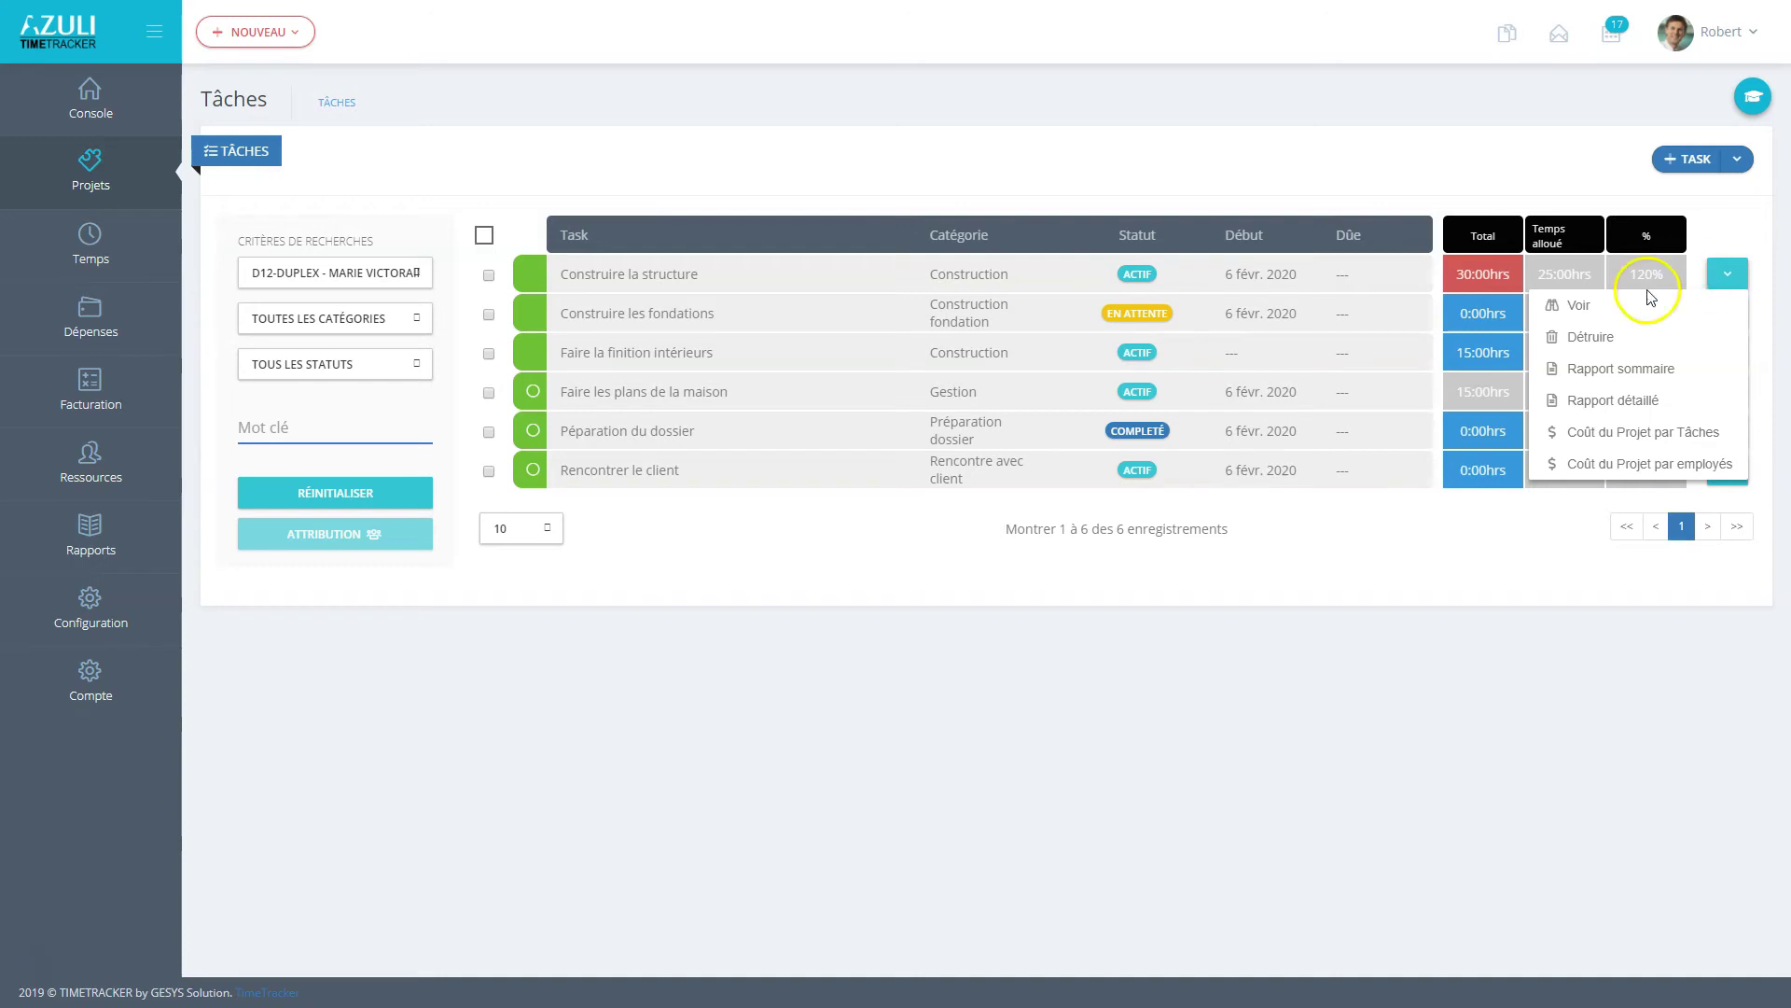
{"action": "left_click", "coordinate": [1590, 304]}
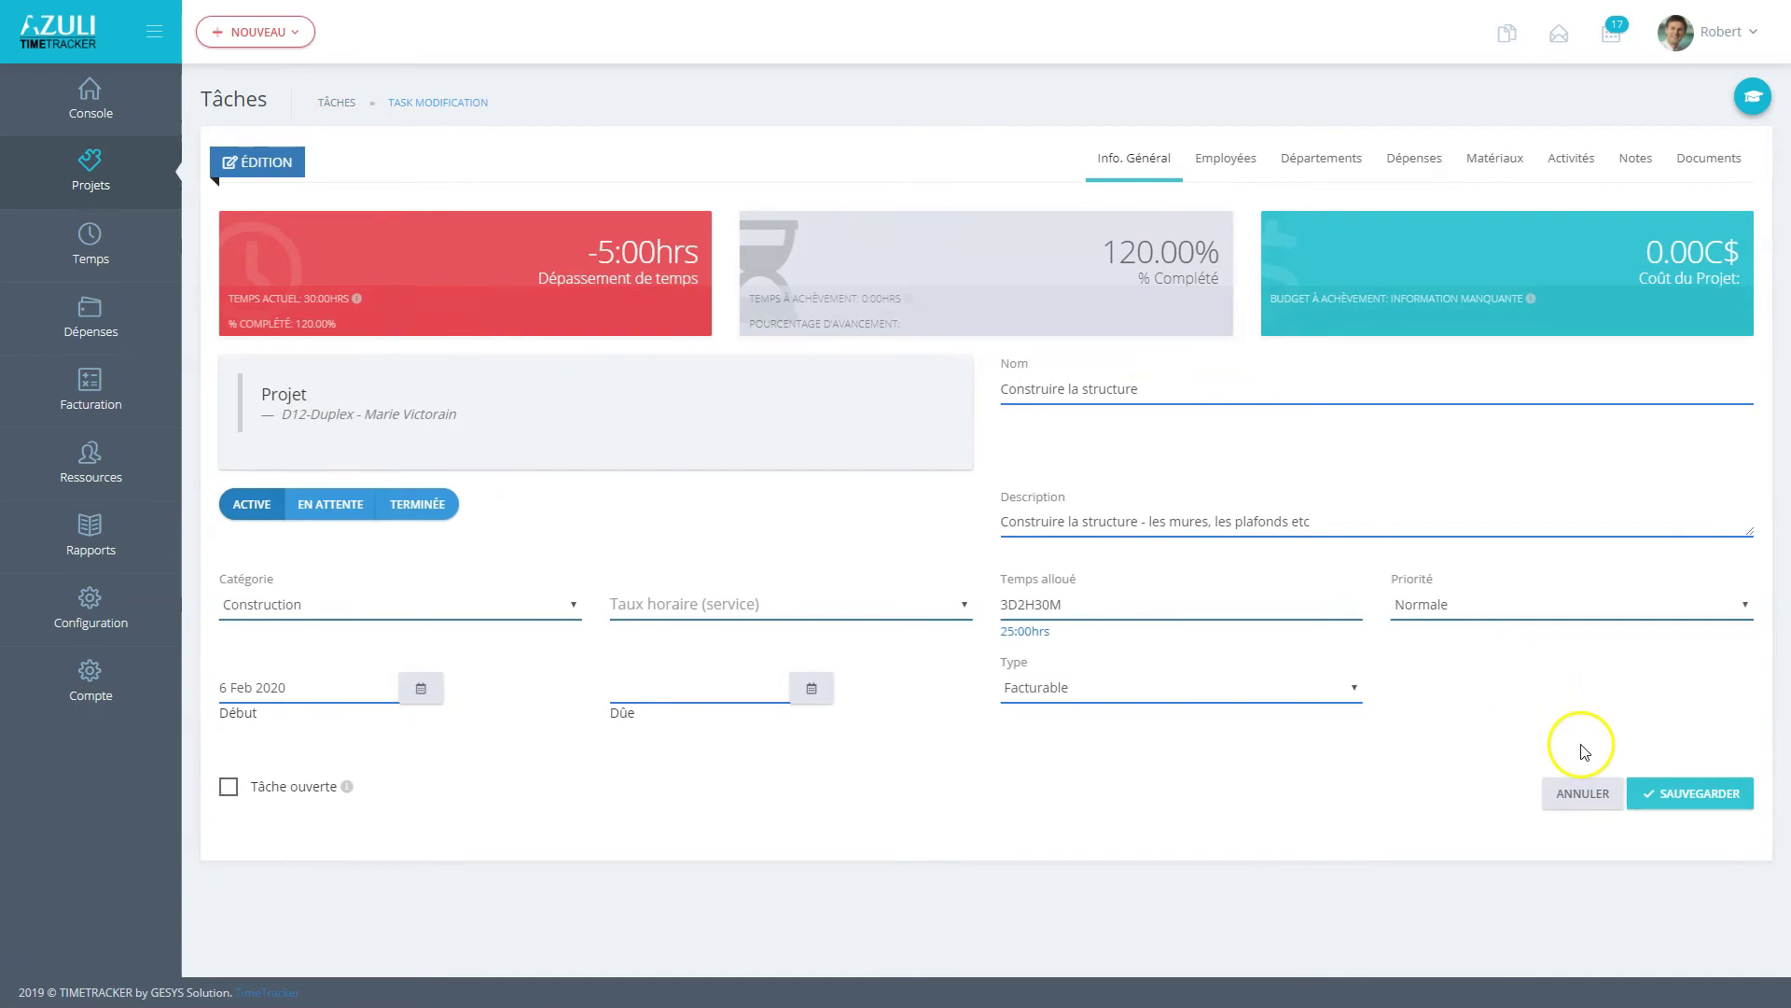
{"action": "left_click", "coordinate": [1583, 794]}
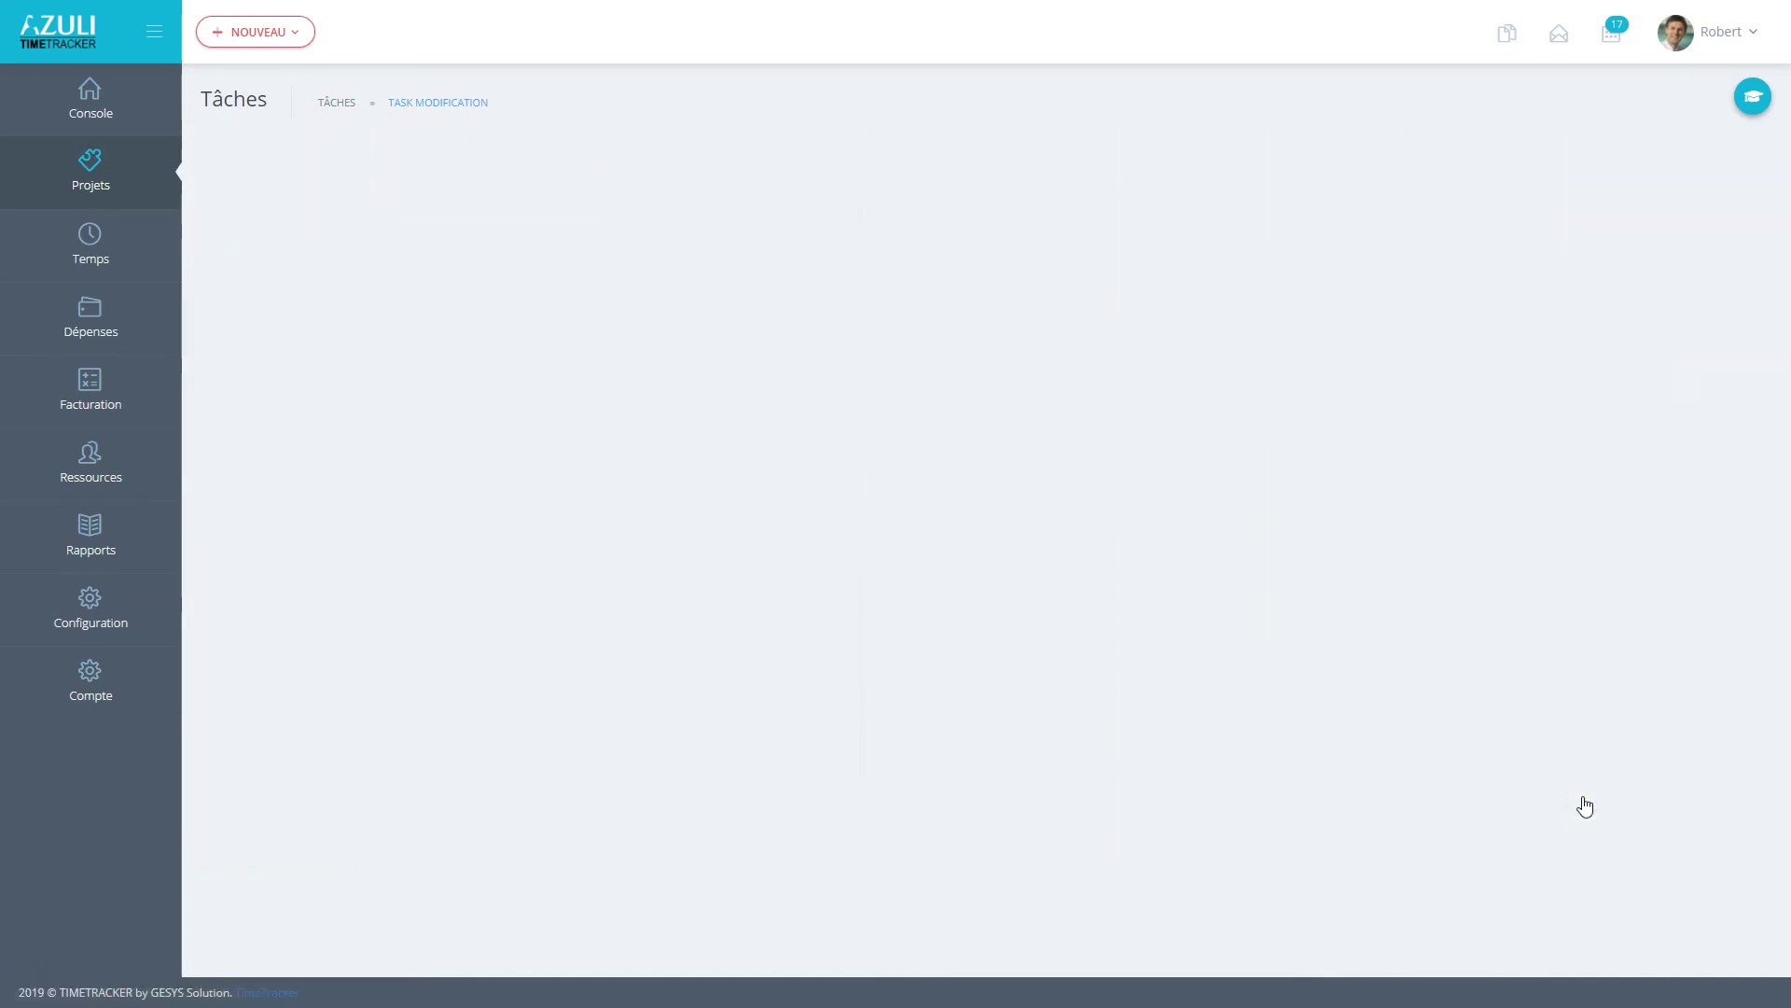
{"action": "left_click", "coordinate": [927, 272]}
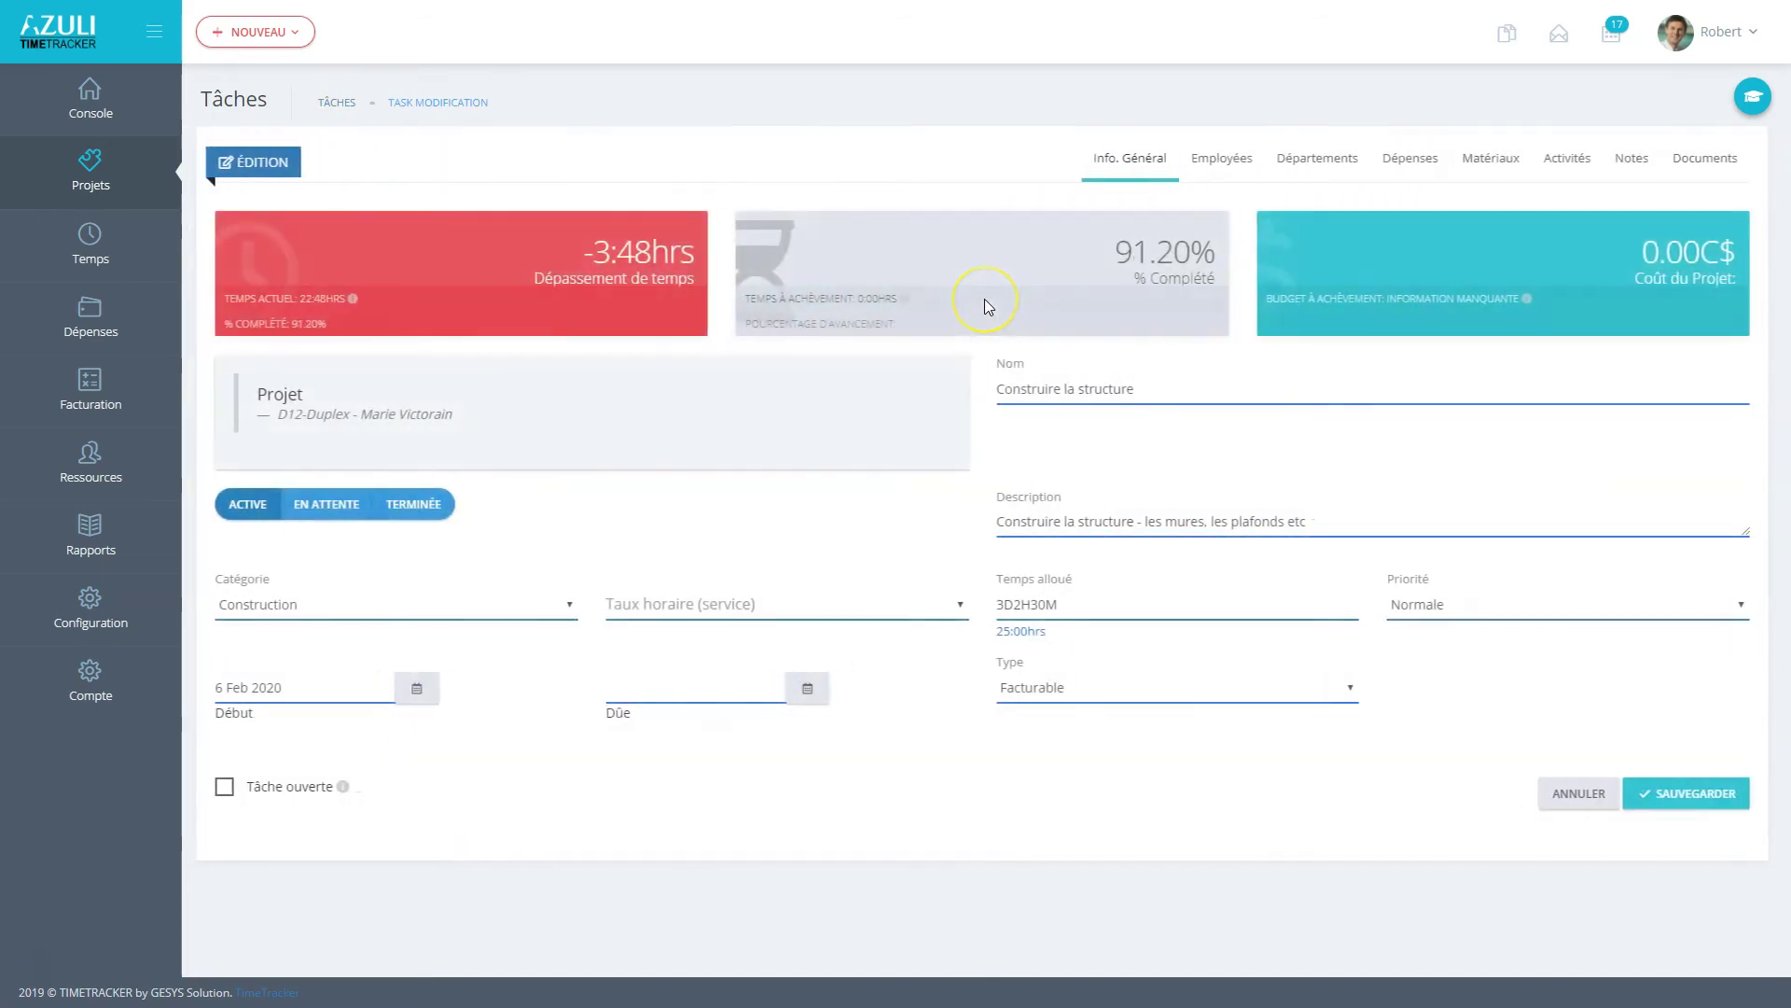
{"action": "left_click", "coordinate": [1607, 803]}
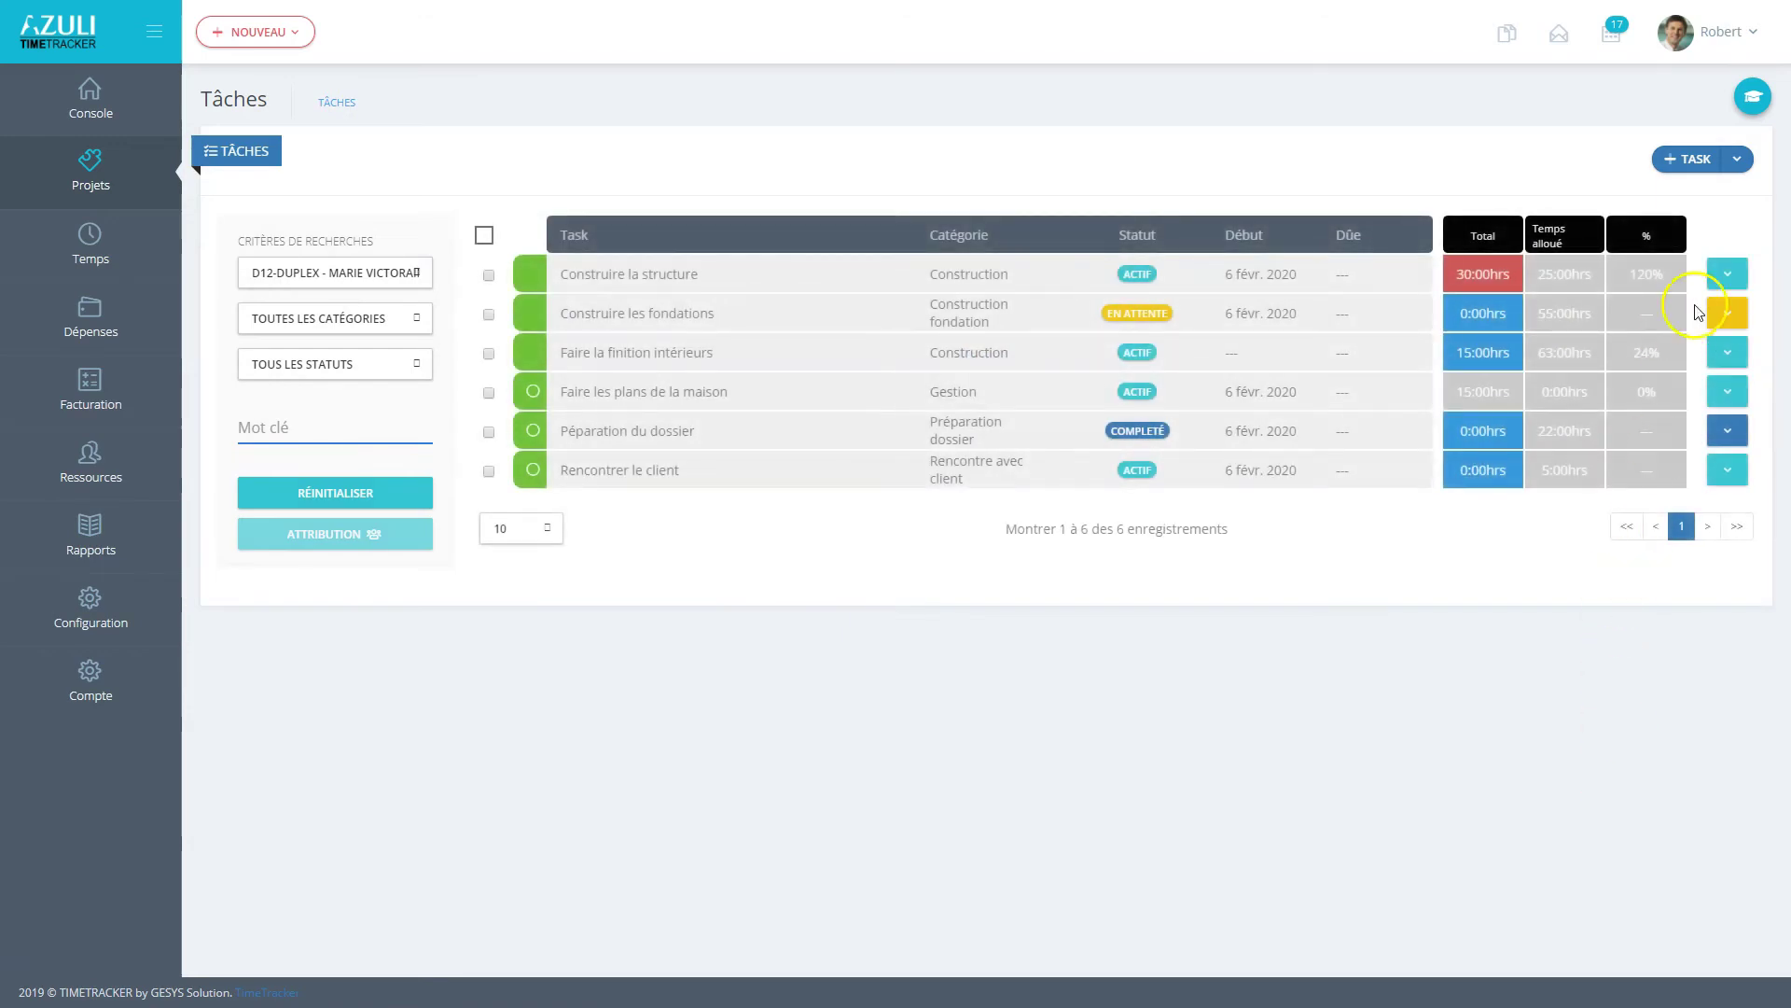
- Request the deletion of the Construire la structure task, and cancel it
{"action": "left_click", "coordinate": [1728, 273]}
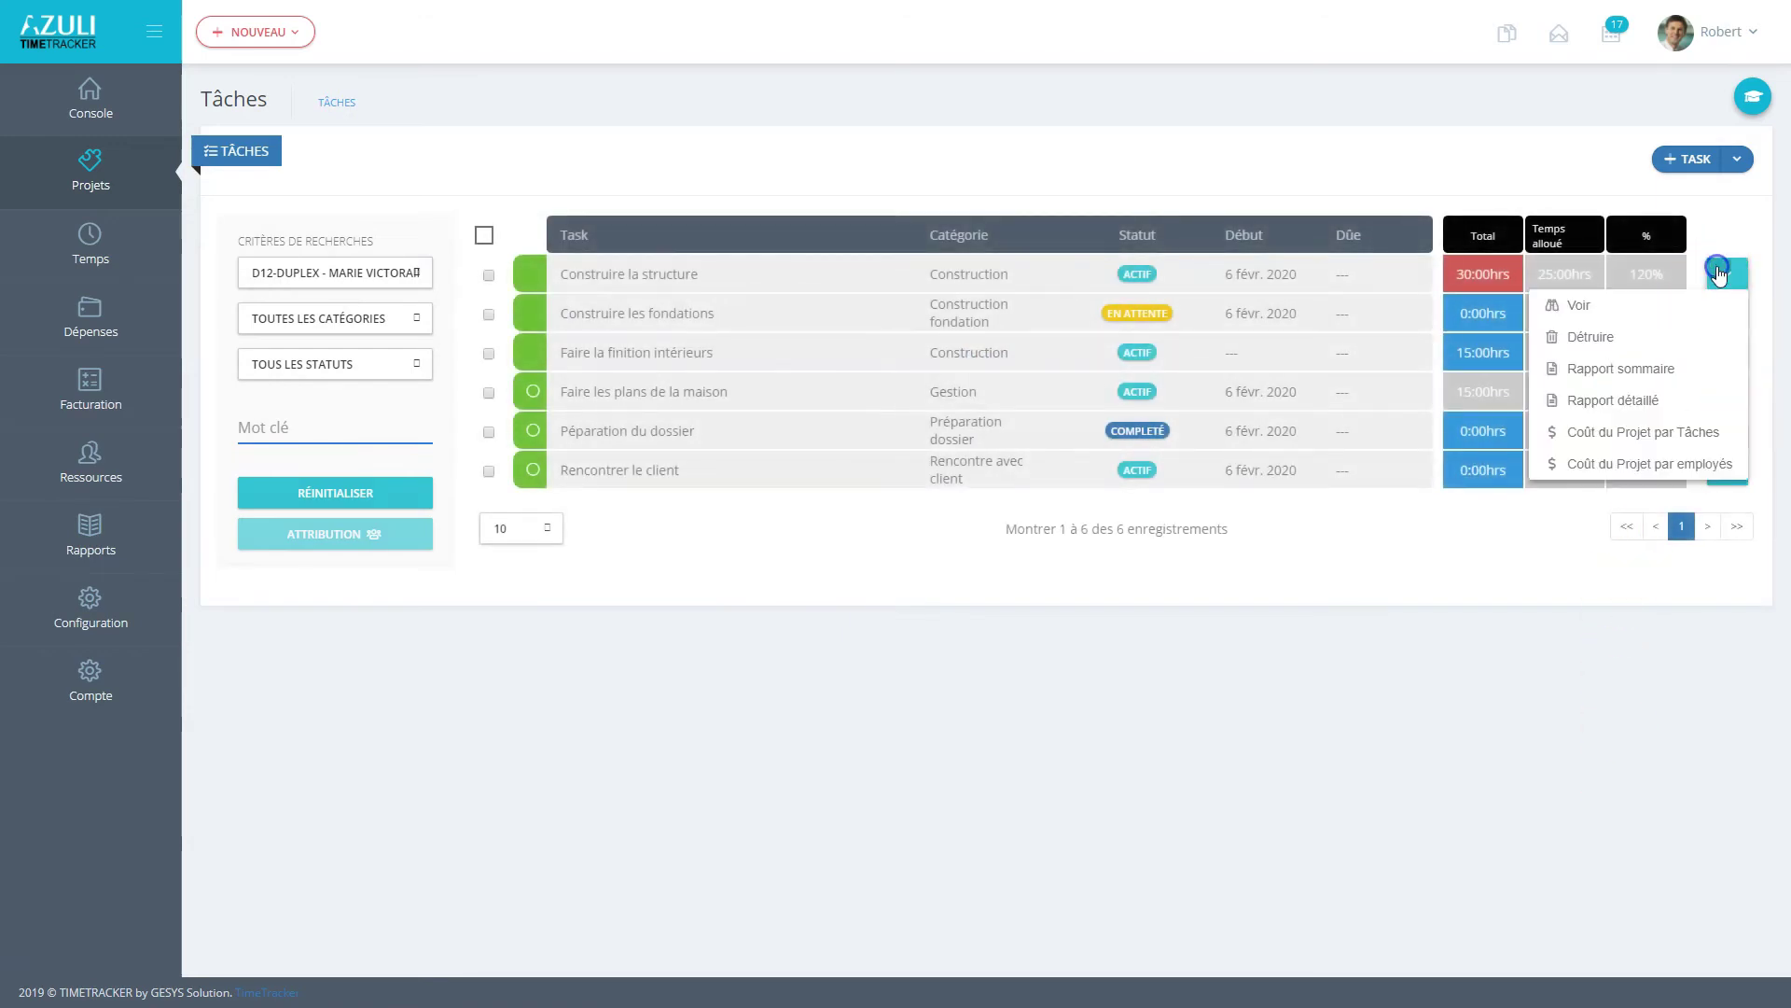
{"action": "left_click", "coordinate": [1584, 338]}
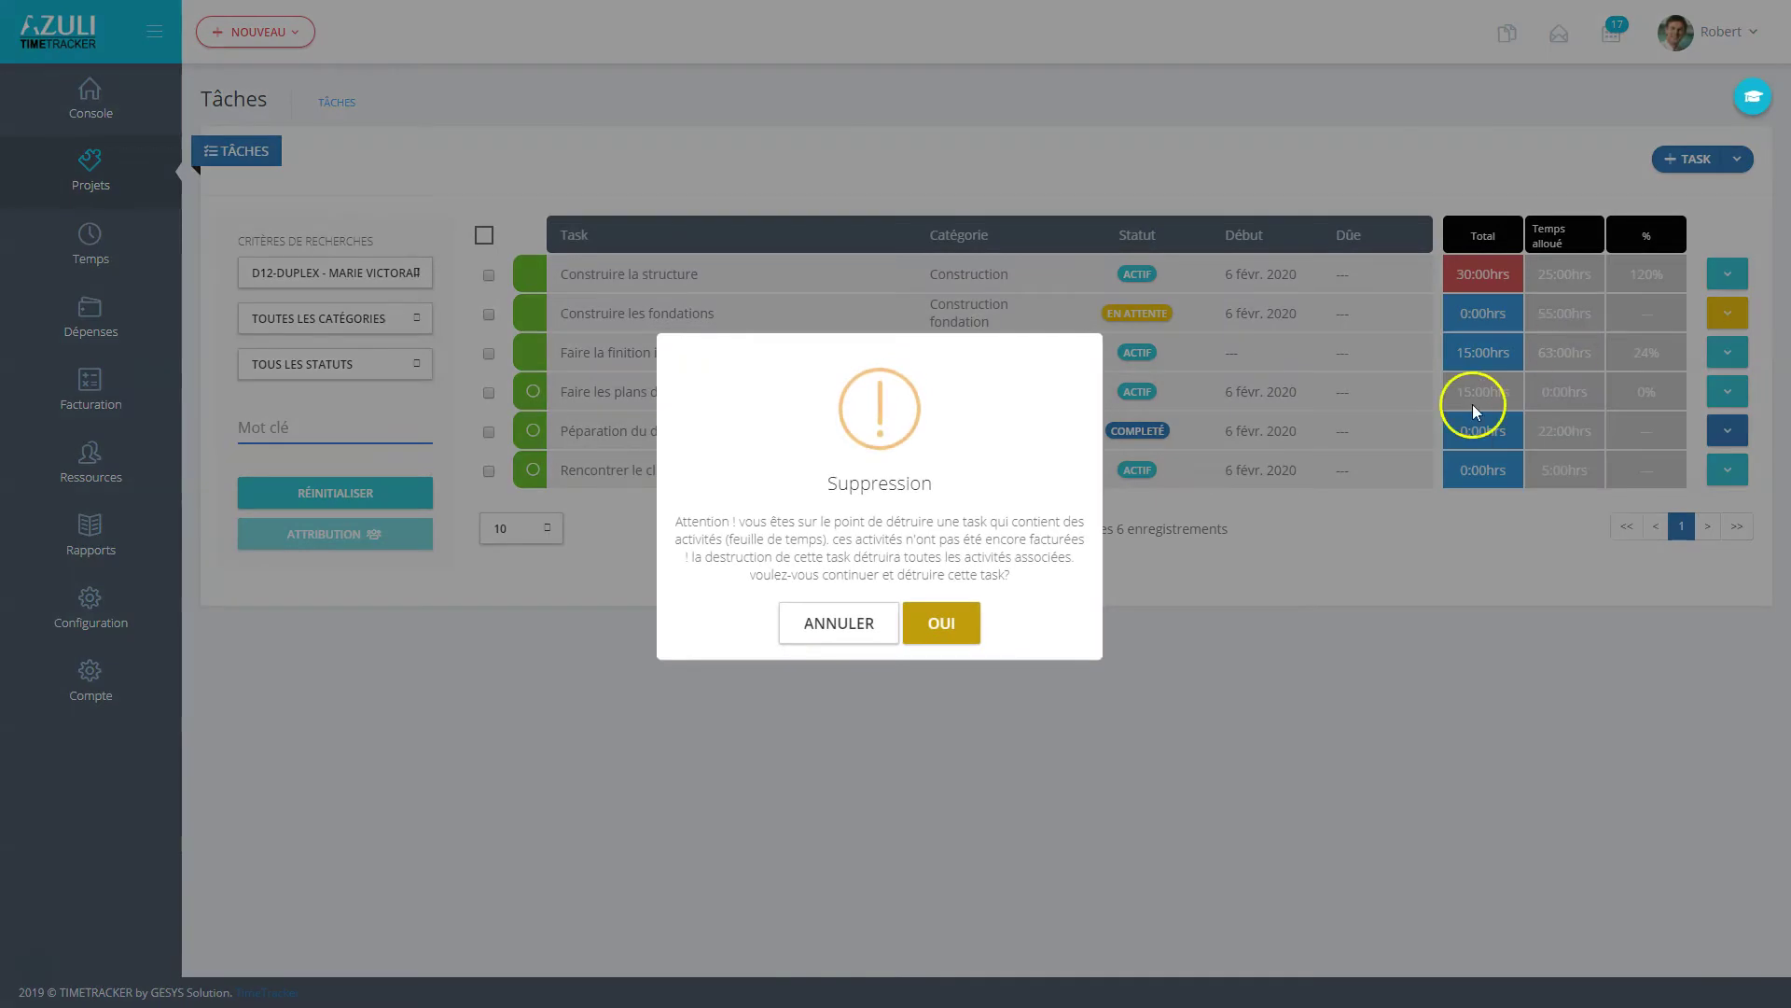
{"action": "left_click", "coordinate": [806, 642]}
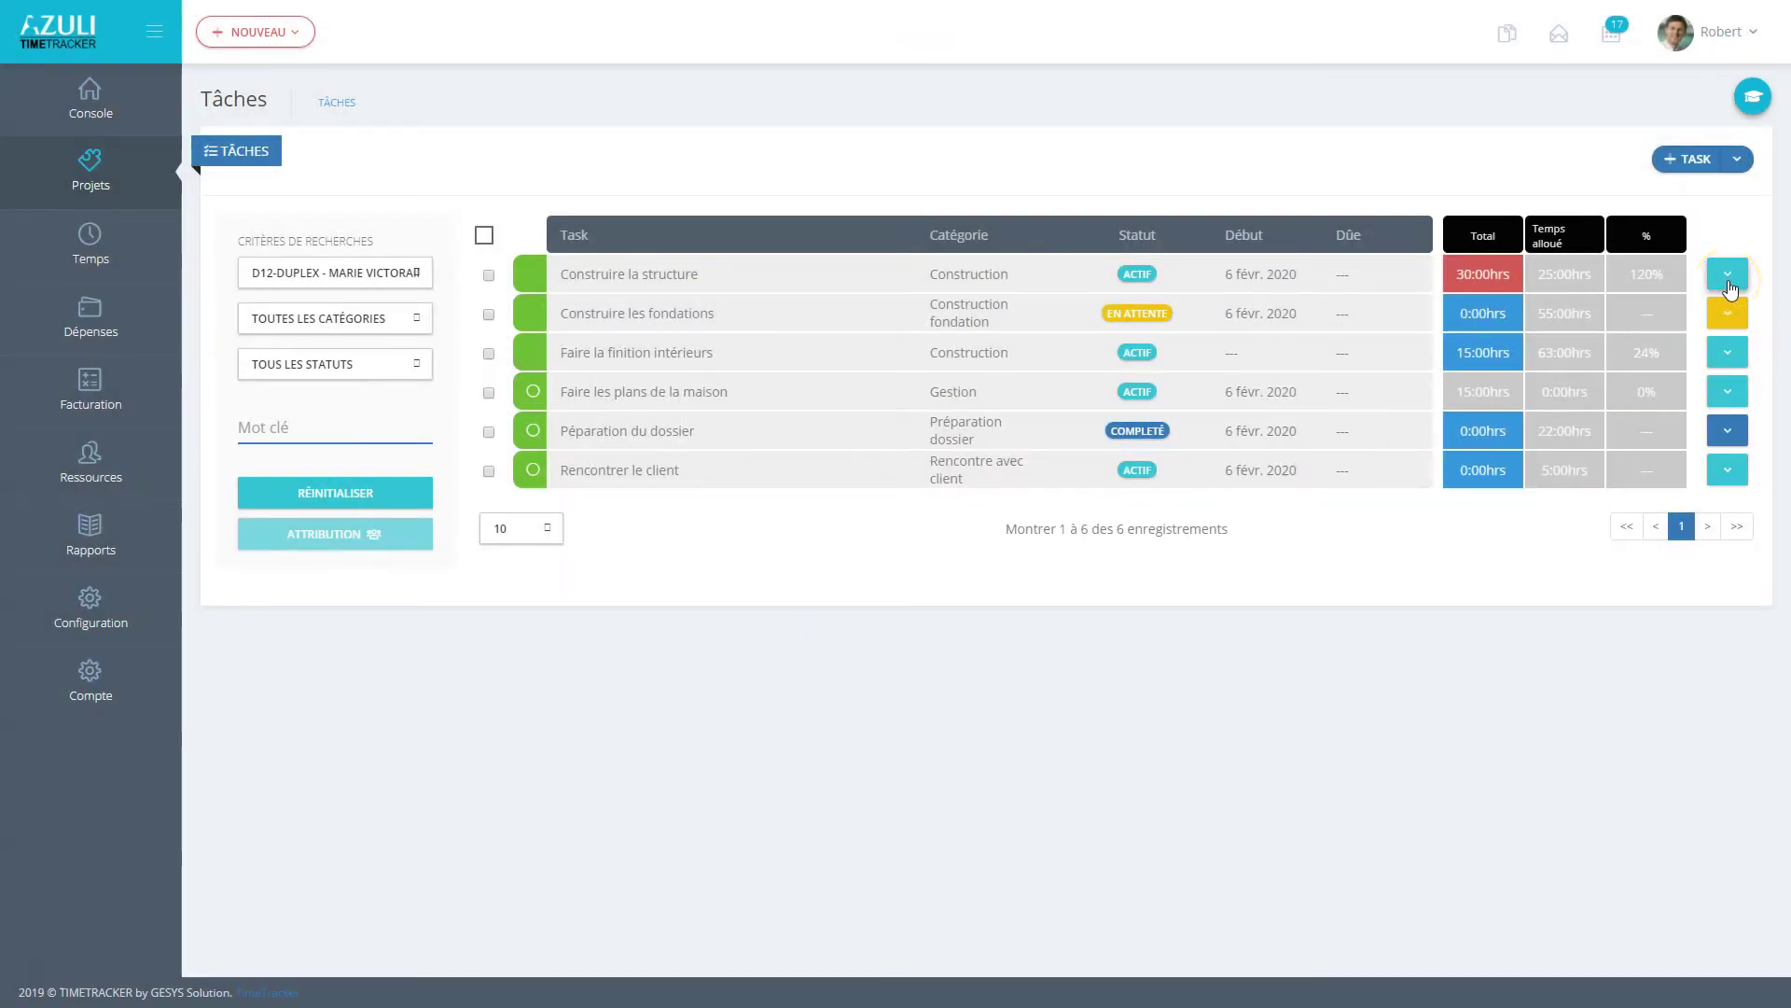
- View both pages of the Rapport sommaire from the Construire la structure task, and close the report
{"action": "left_click", "coordinate": [1728, 285]}
{"action": "left_click", "coordinate": [1628, 371]}
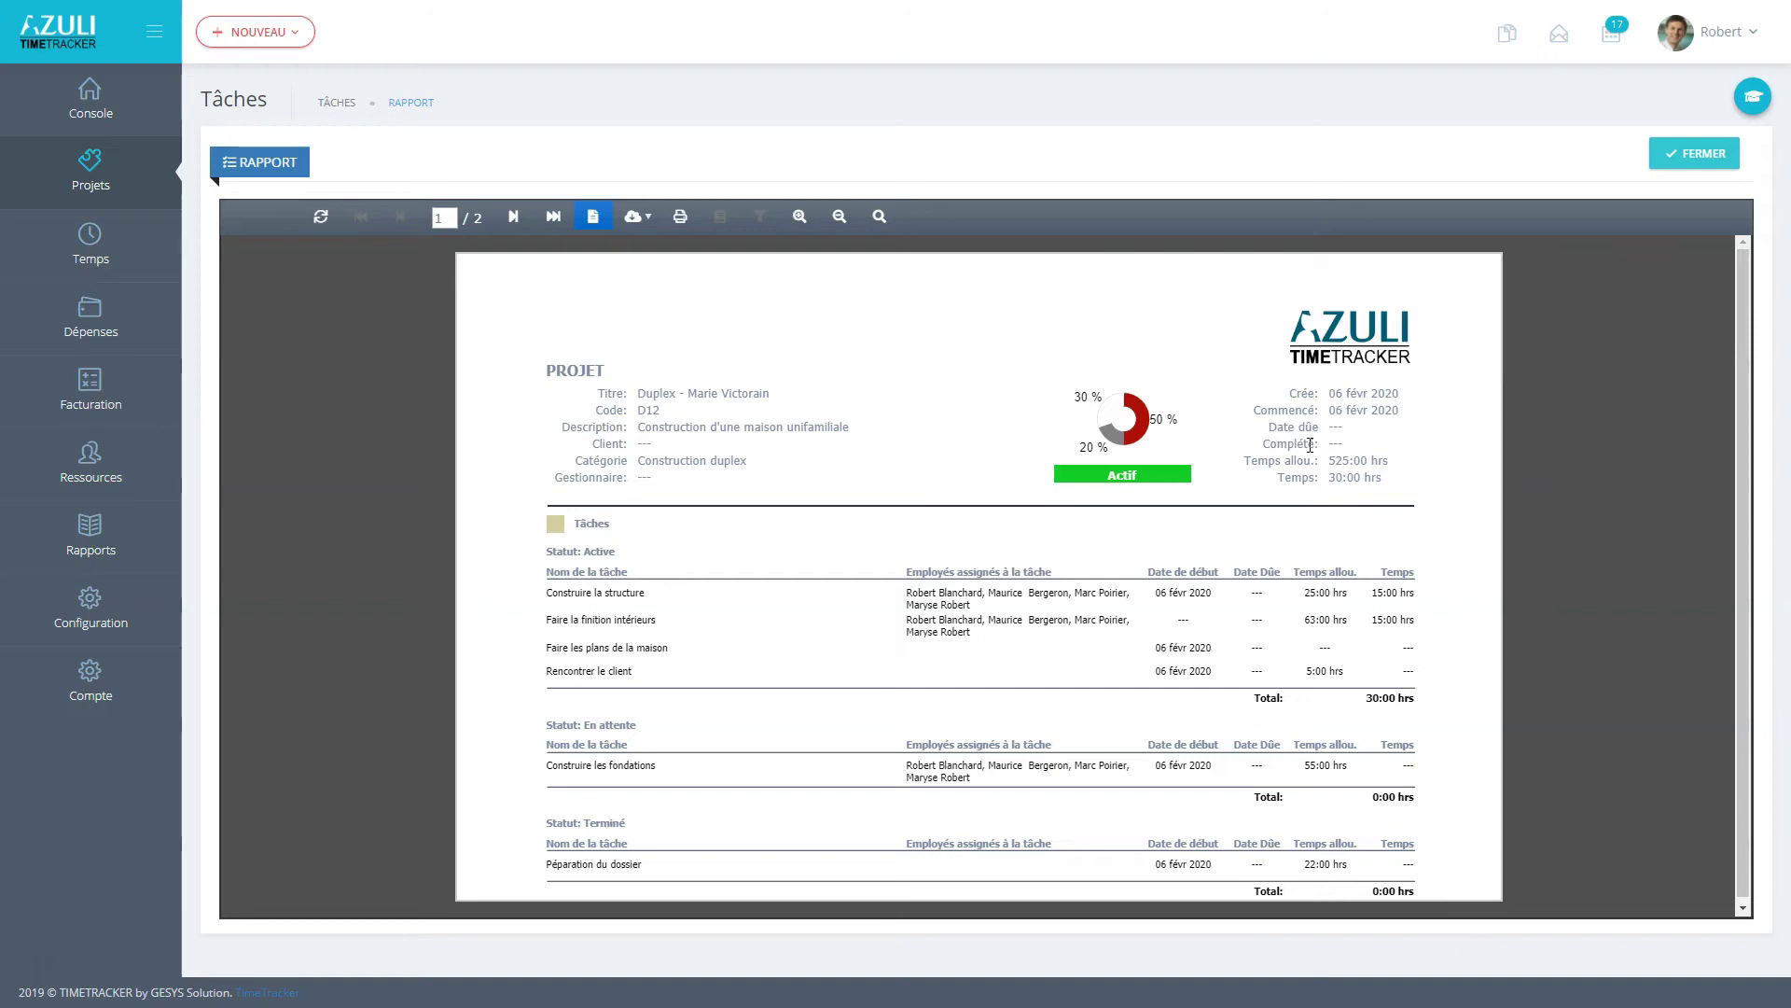
{"action": "left_click", "coordinate": [1330, 438]}
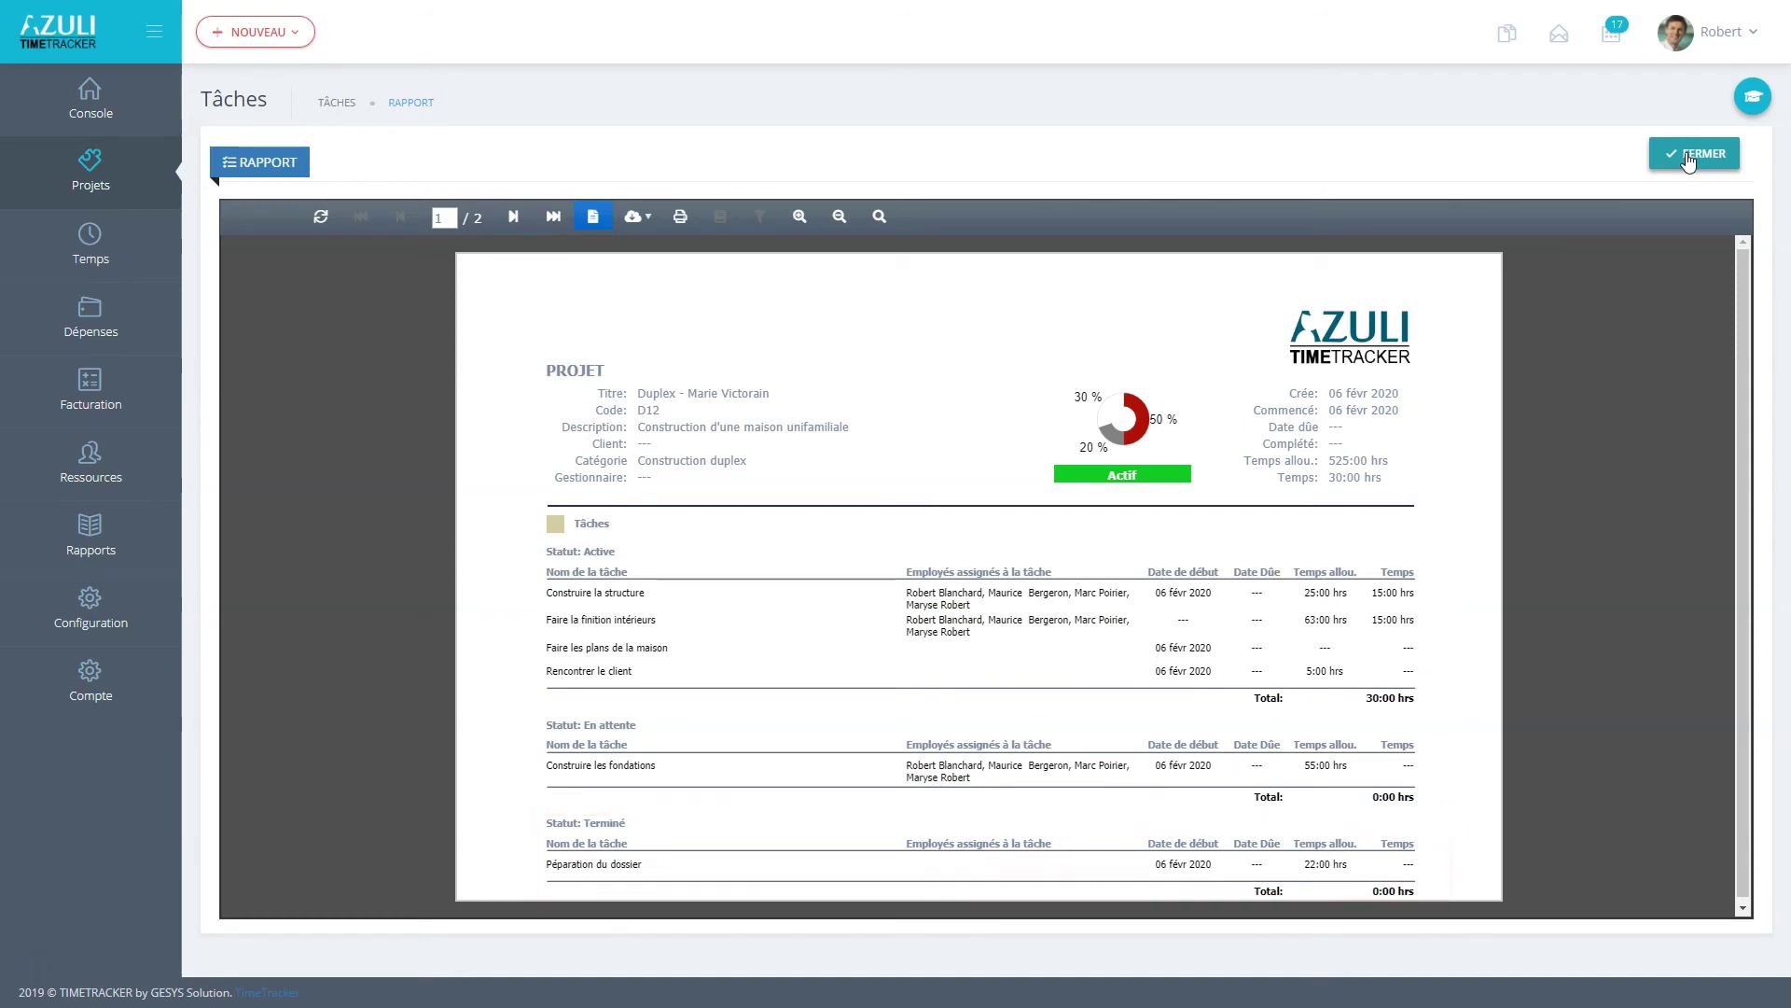
{"action": "left_click", "coordinate": [508, 220]}
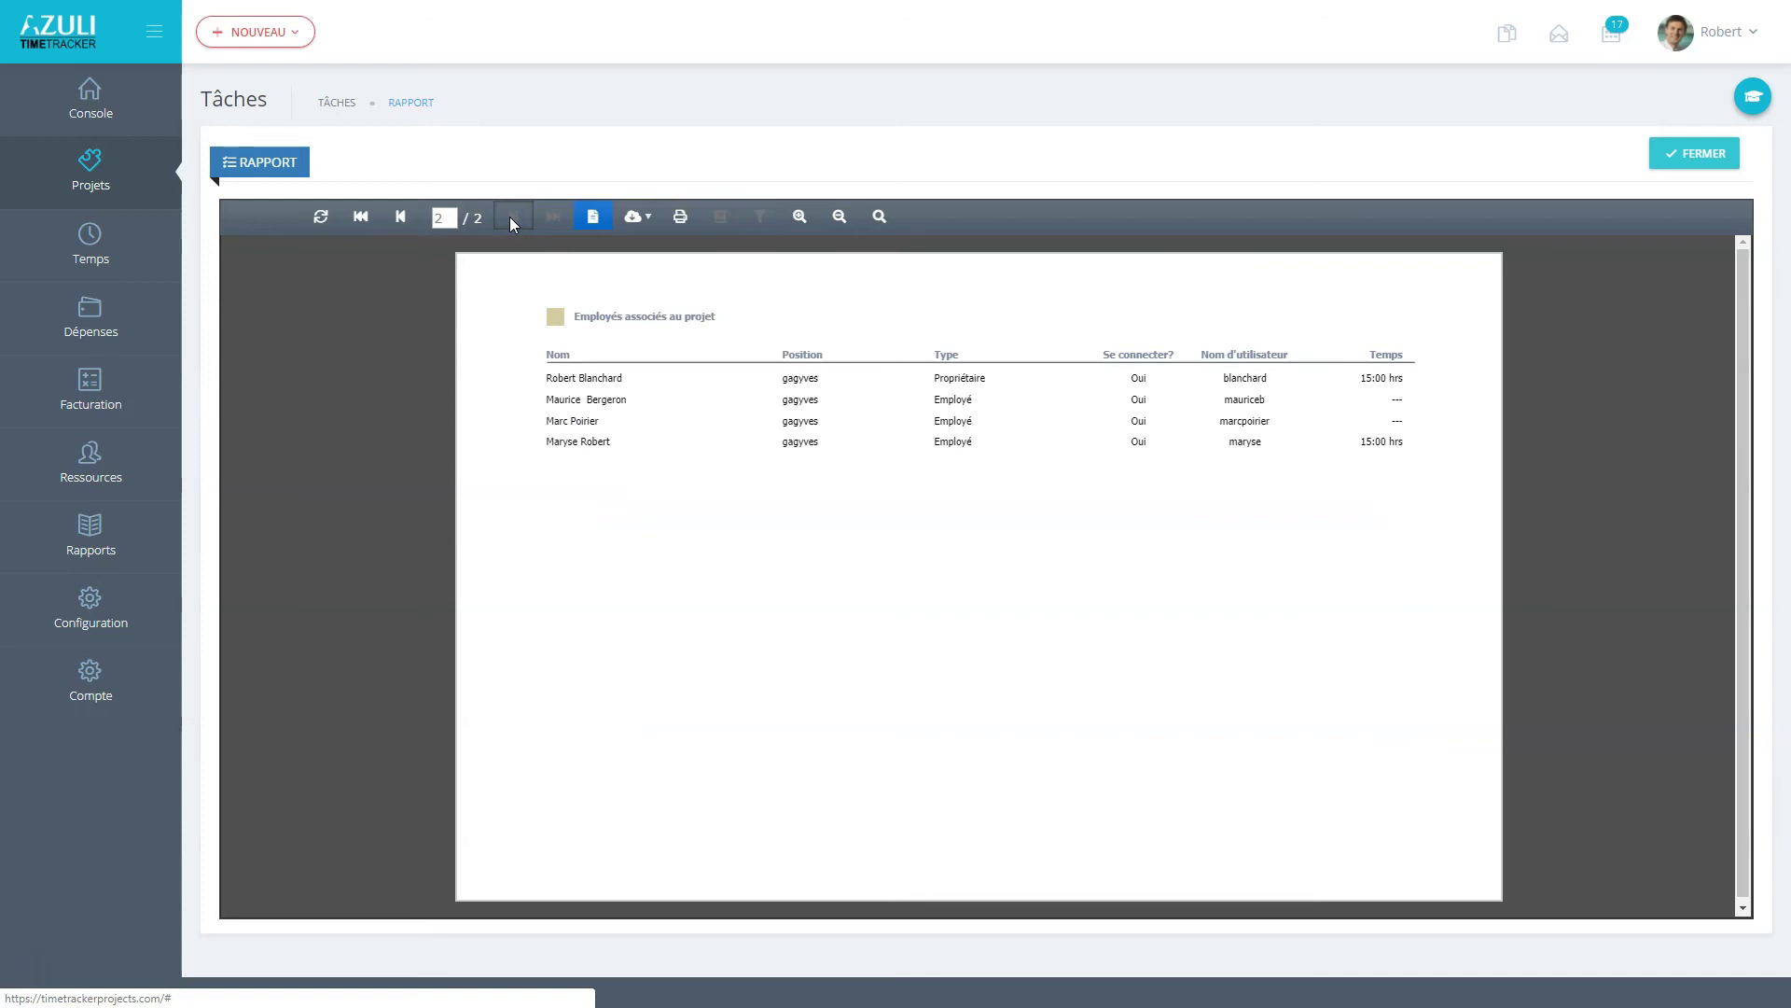
{"action": "left_click", "coordinate": [1705, 159]}
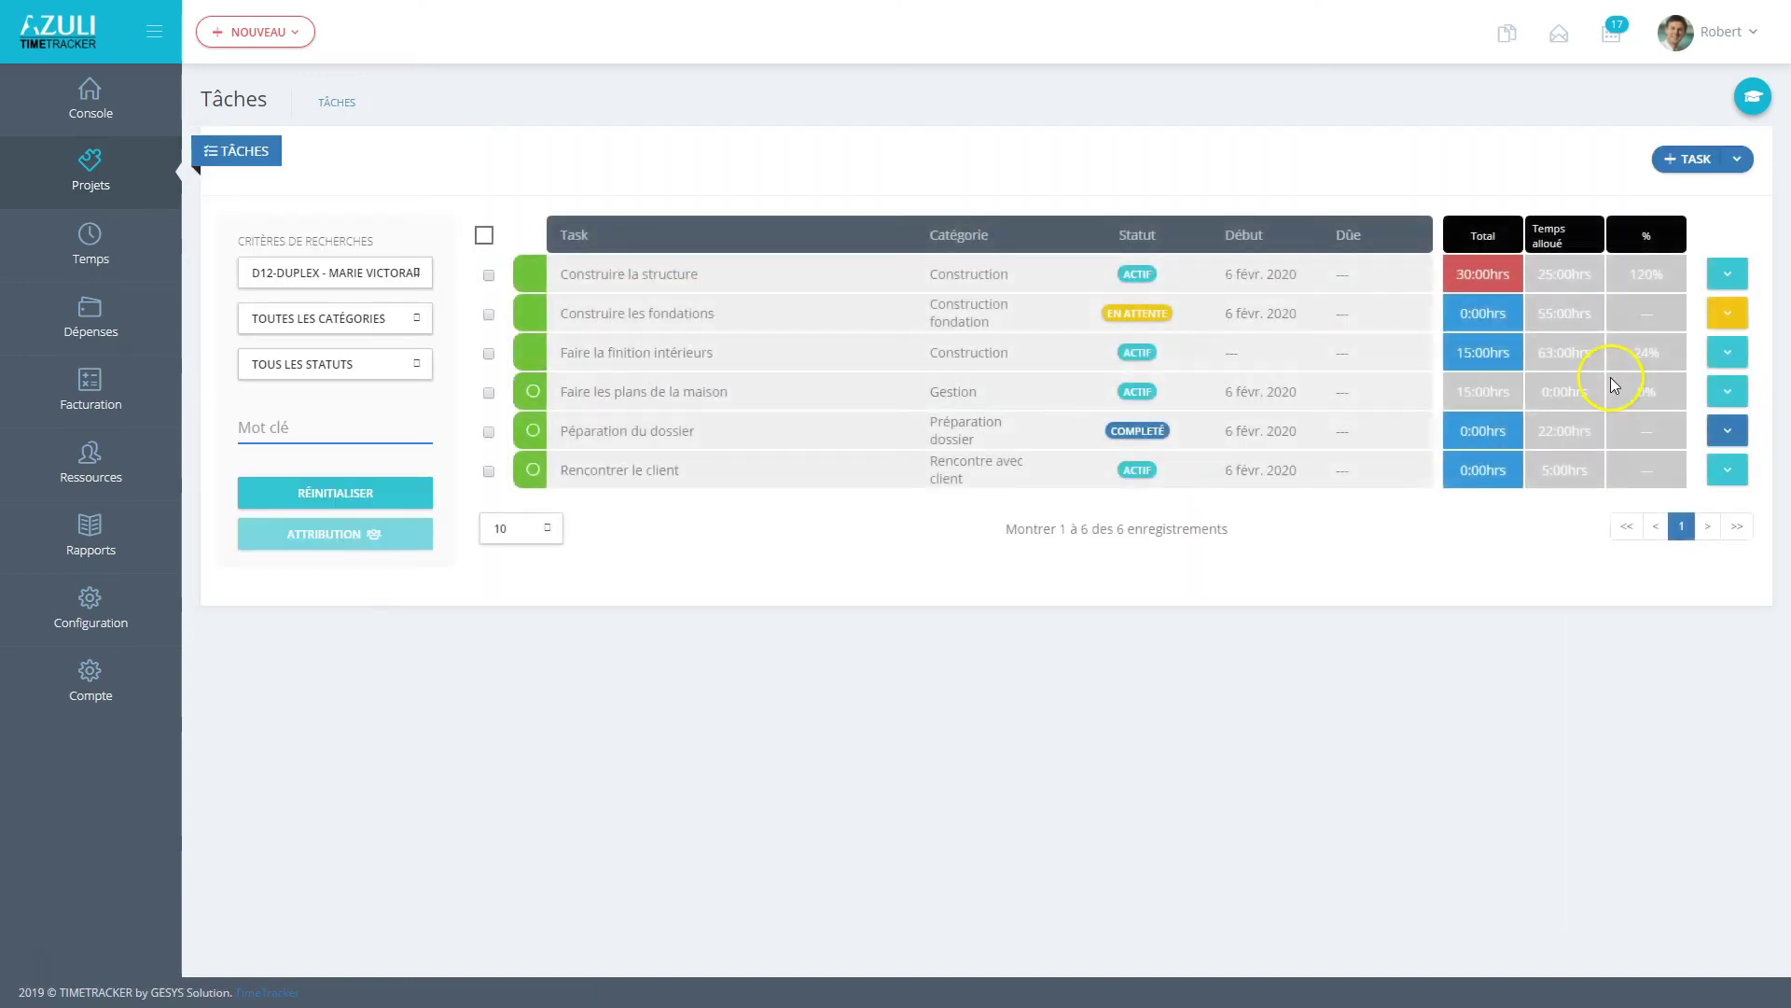
- View the Rapport détaillé from the Construire la structure task, and close the report
{"action": "left_click", "coordinate": [1726, 275]}
{"action": "left_click", "coordinate": [1640, 373]}
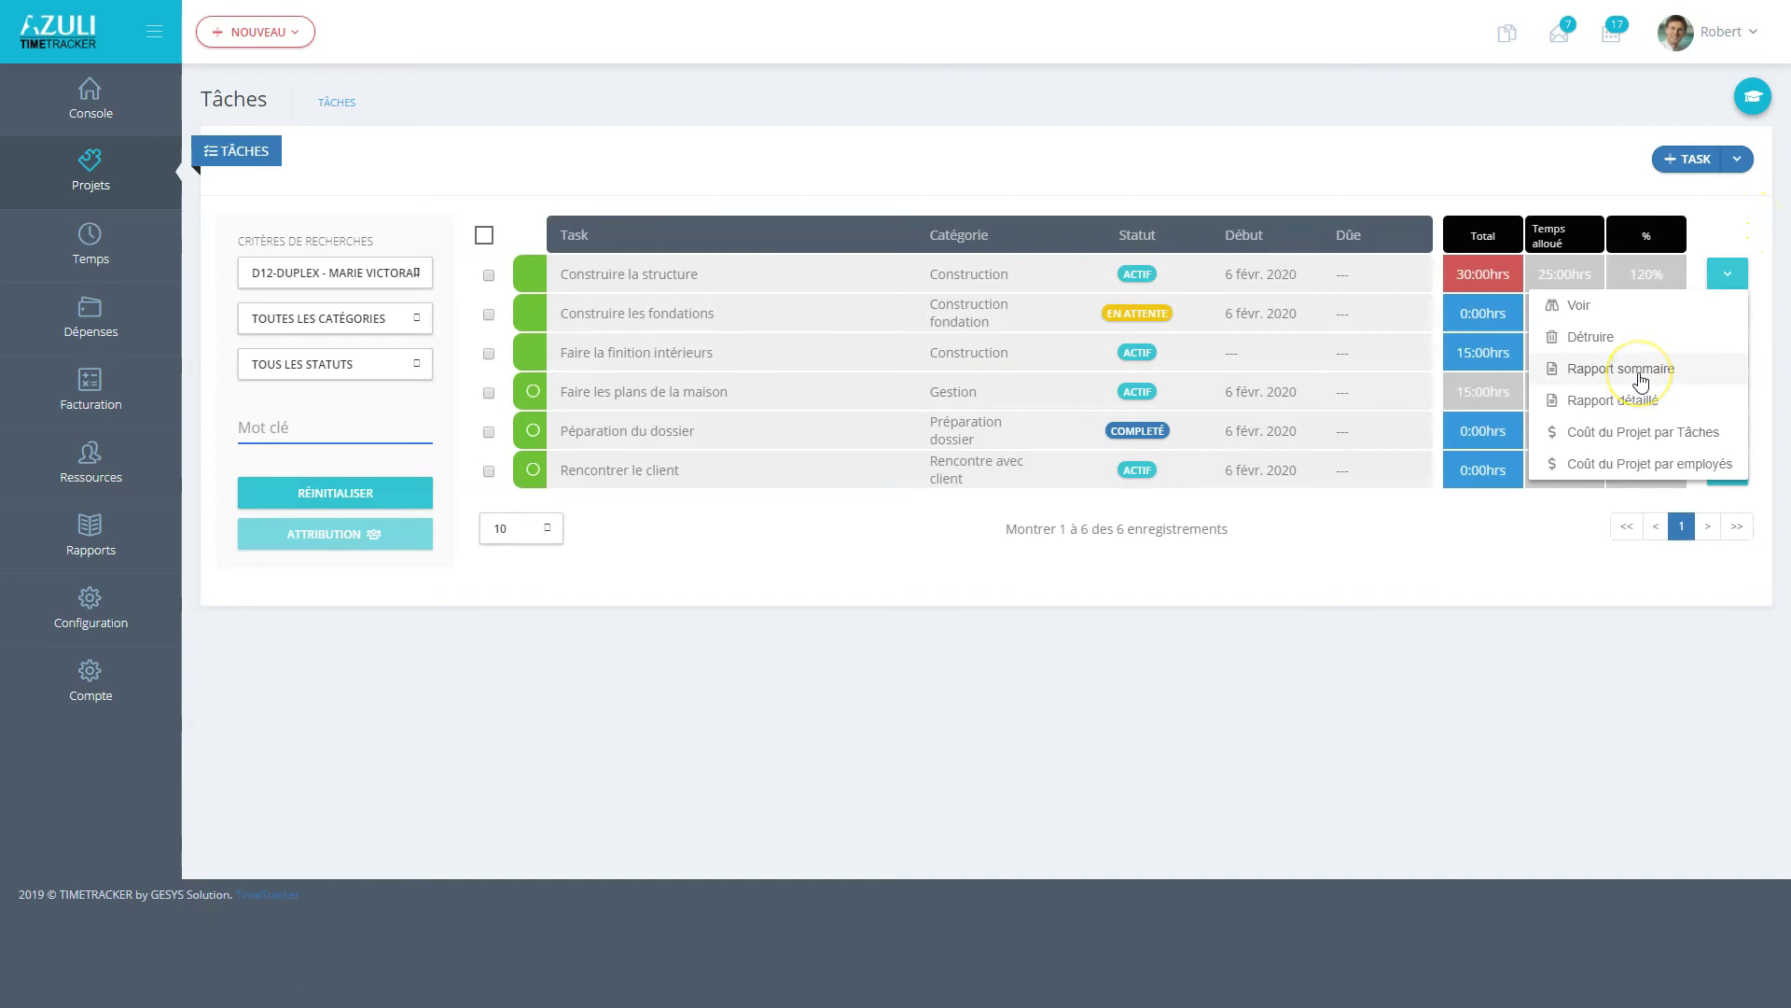
{"action": "left_click", "coordinate": [1634, 403]}
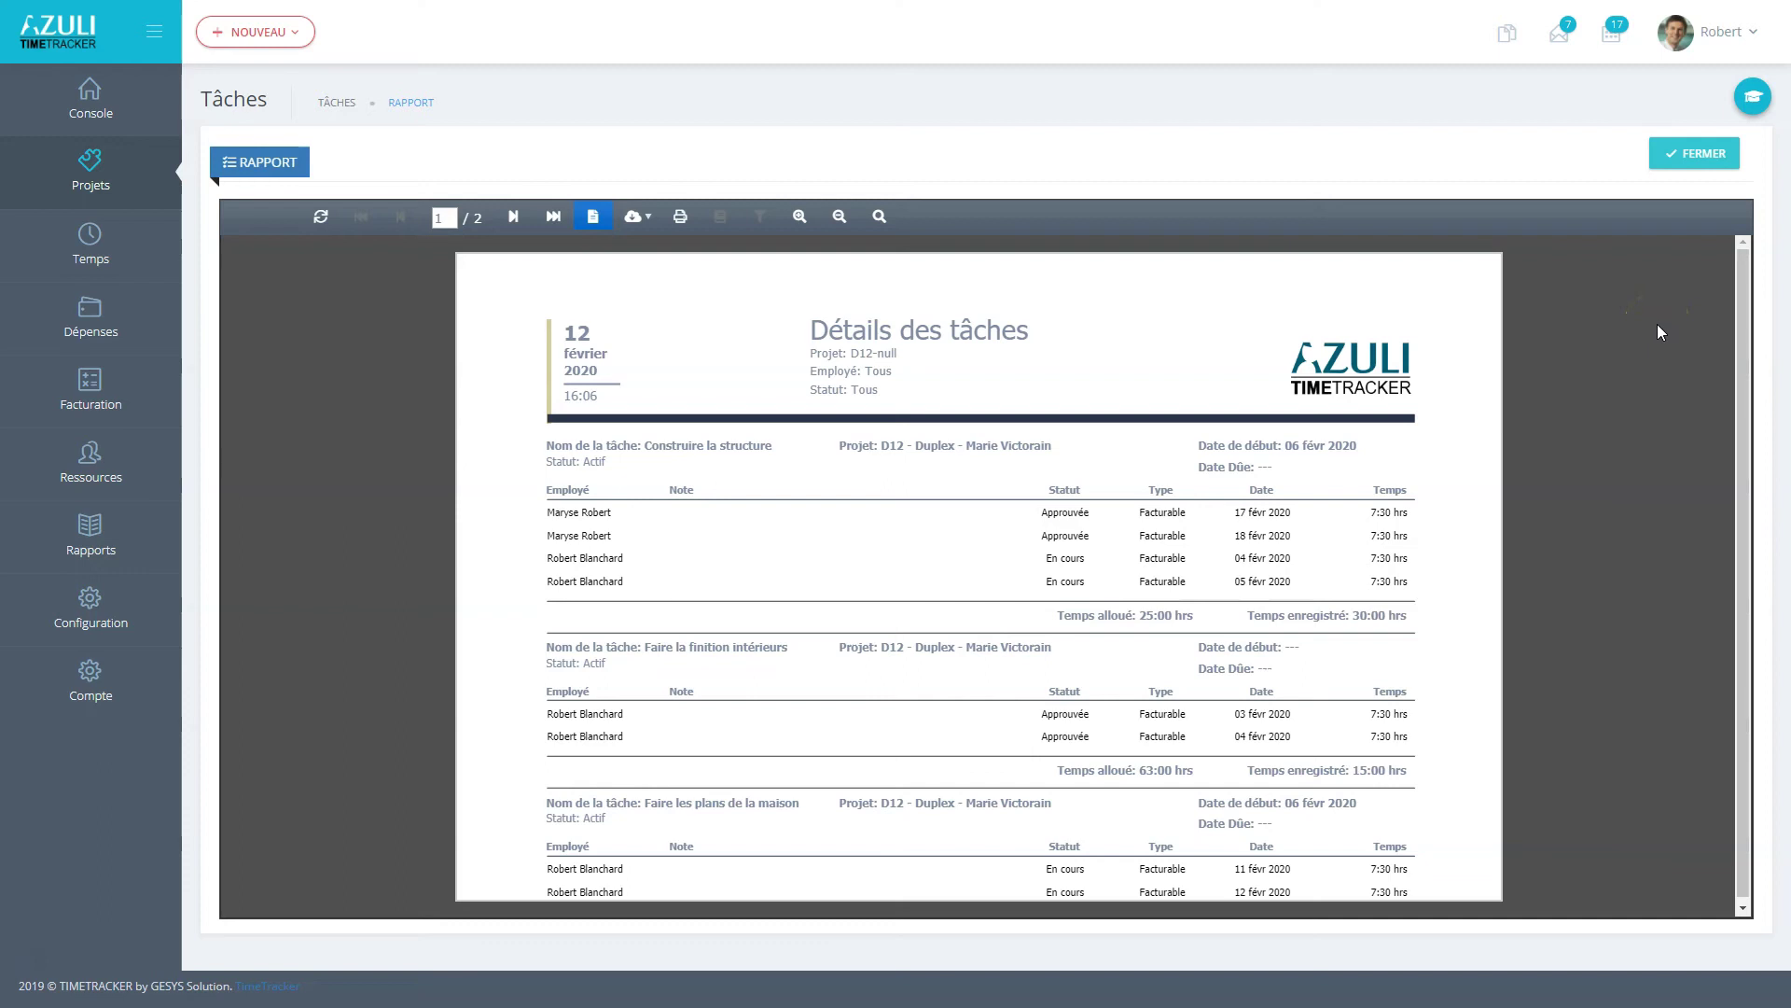
{"action": "left_click", "coordinate": [1706, 153]}
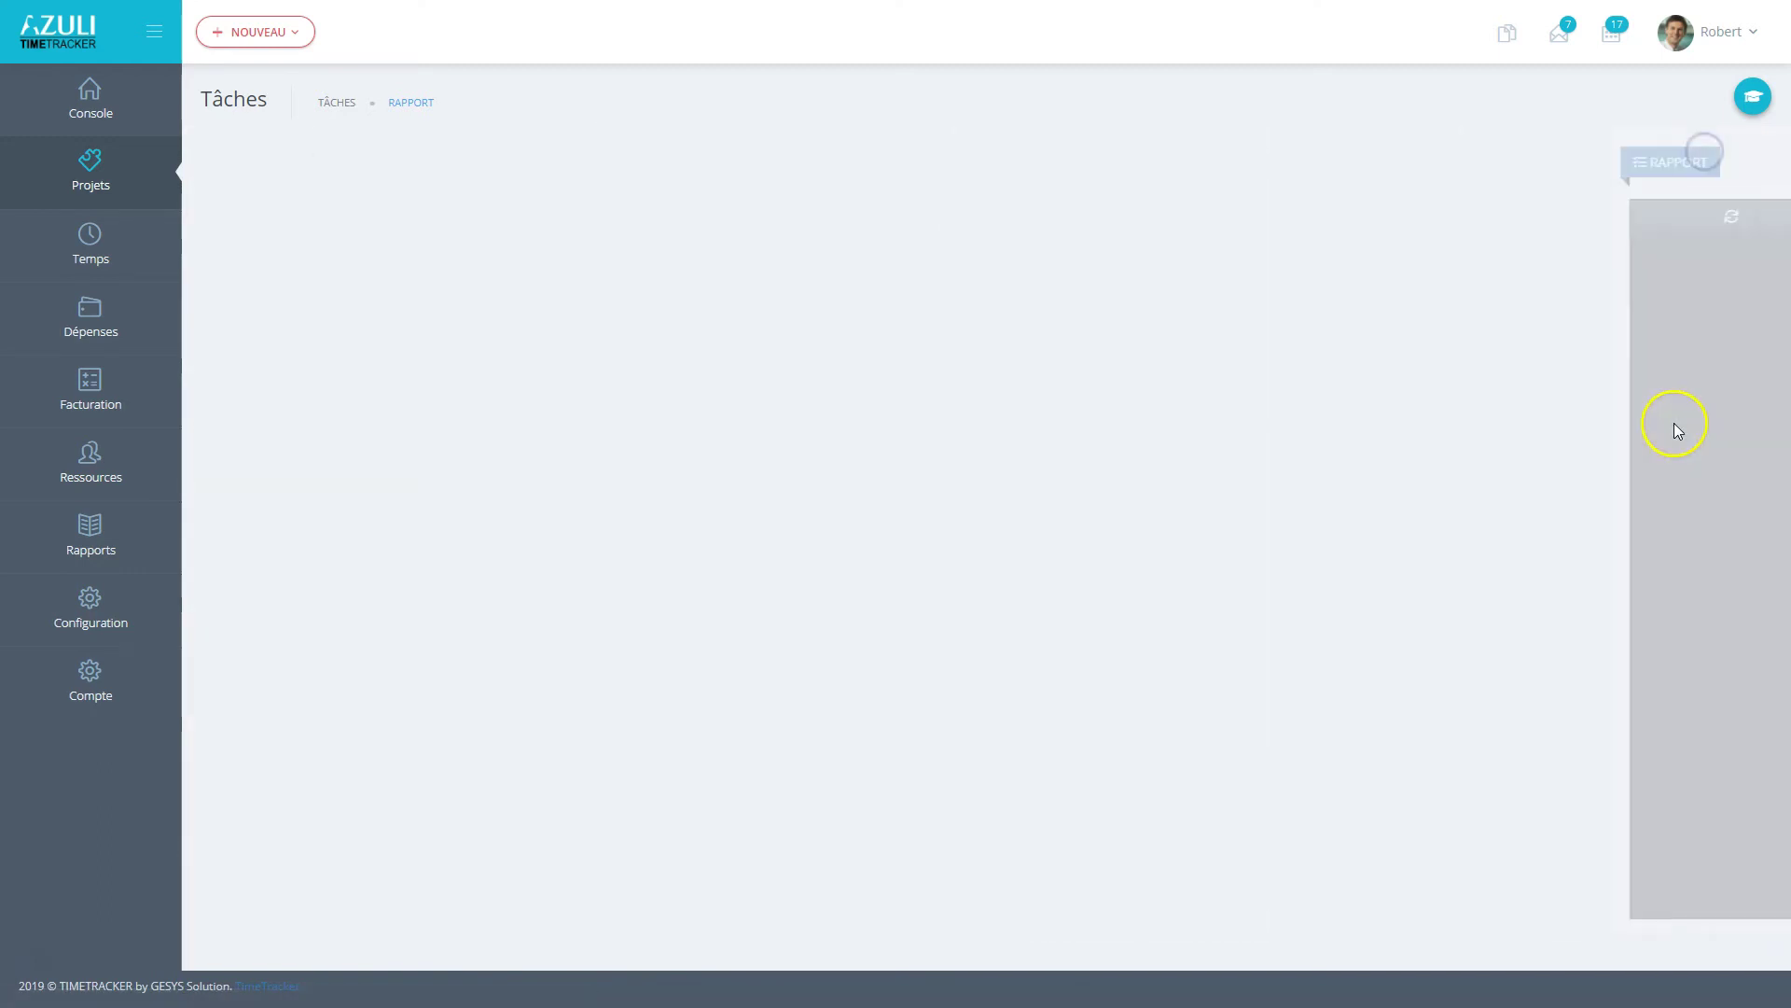
- Examine the Coût du Projet par Tâches report down to its grand total, and close it
{"action": "left_click", "coordinate": [1728, 273]}
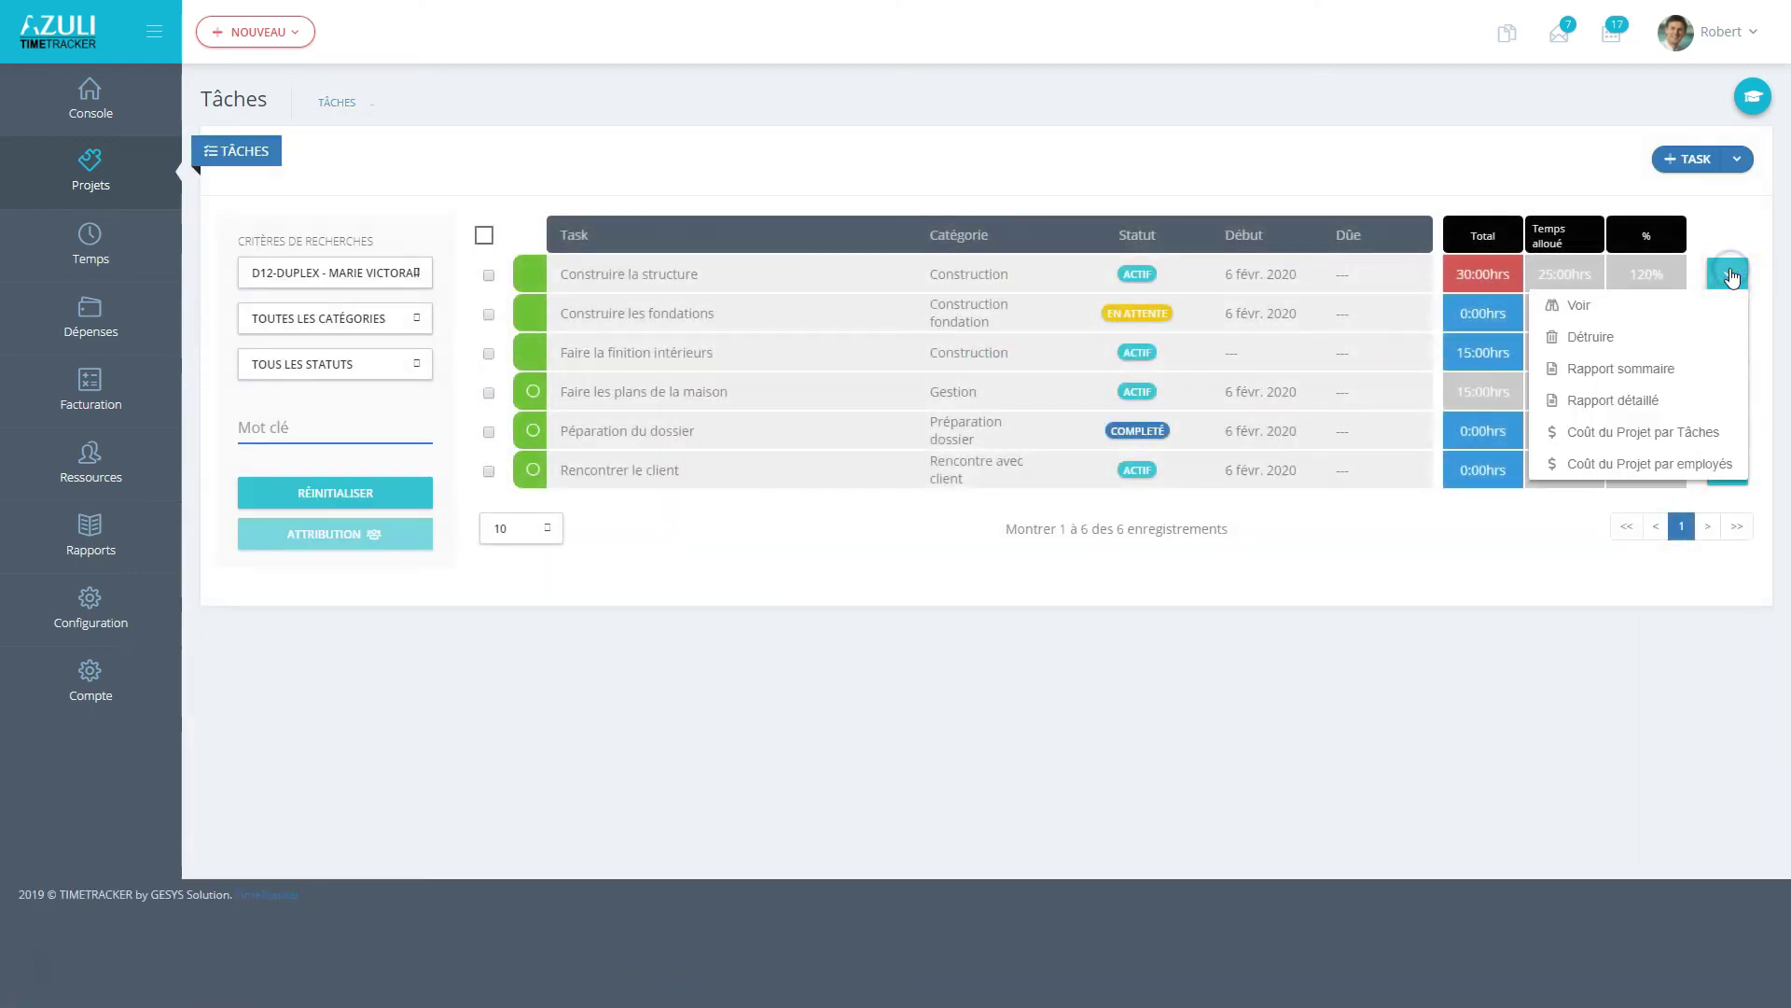
{"action": "left_click", "coordinate": [1655, 435]}
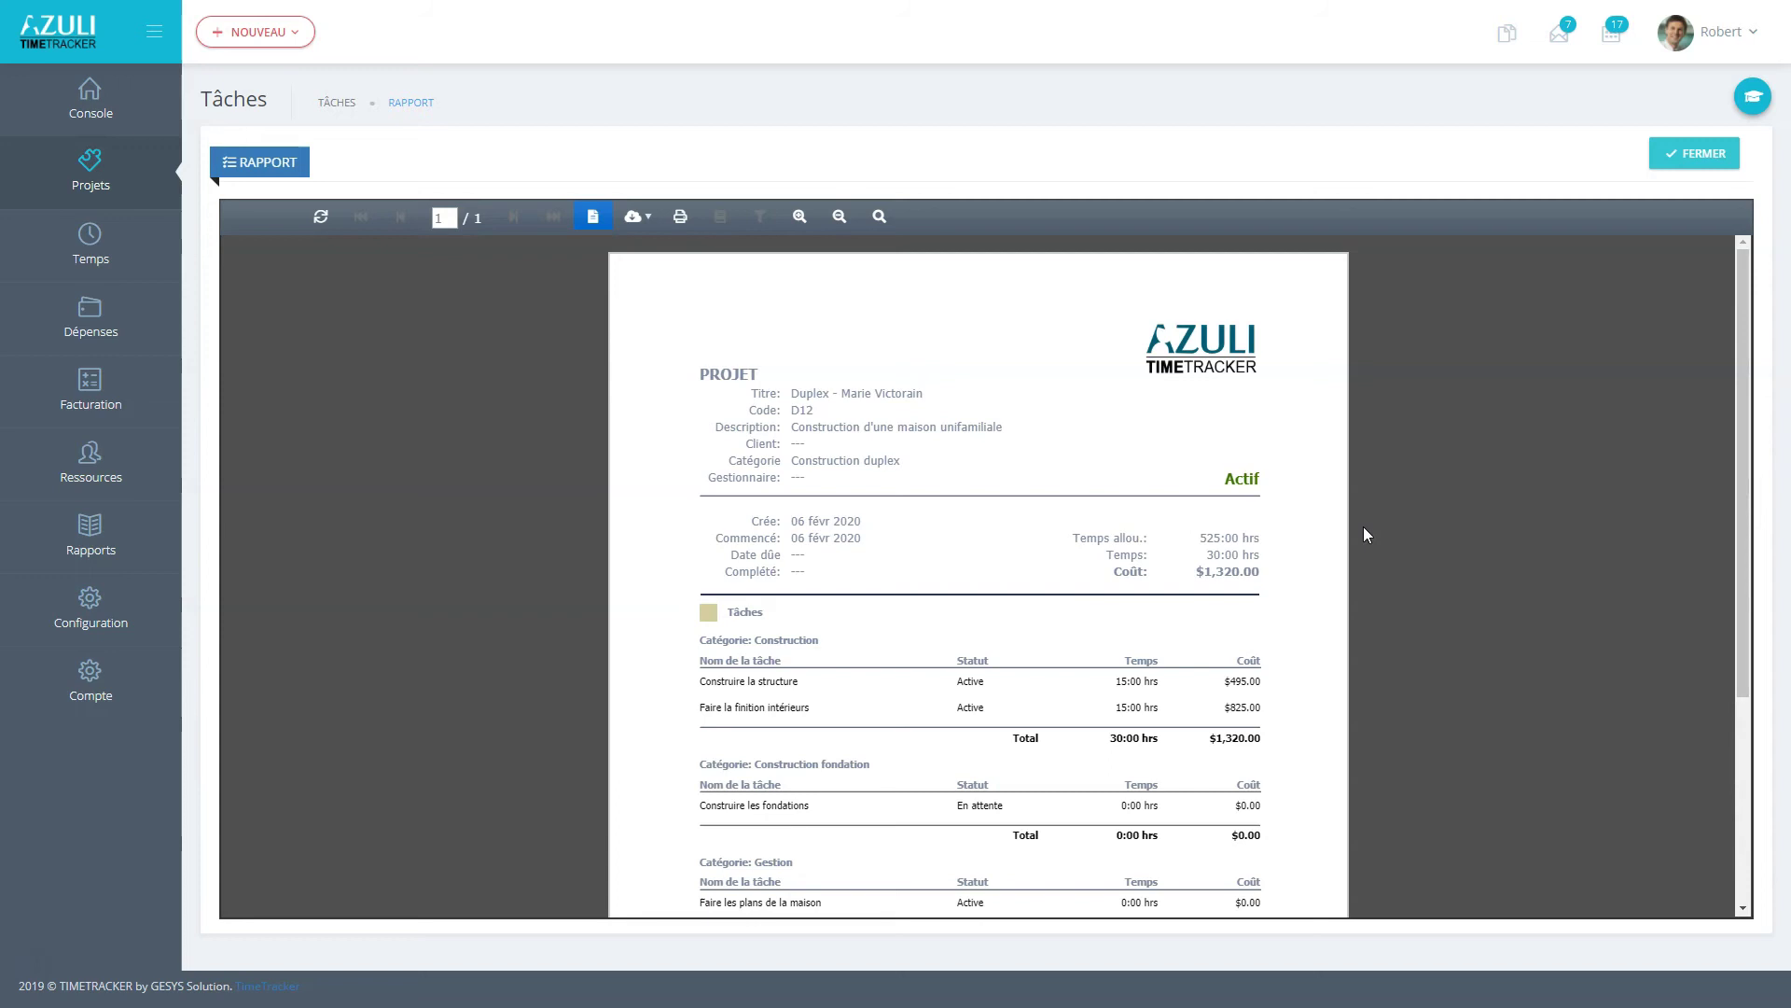
{"action": "scroll", "coordinate": [1363, 528], "scroll_direction": "down", "scroll_amount": 3}
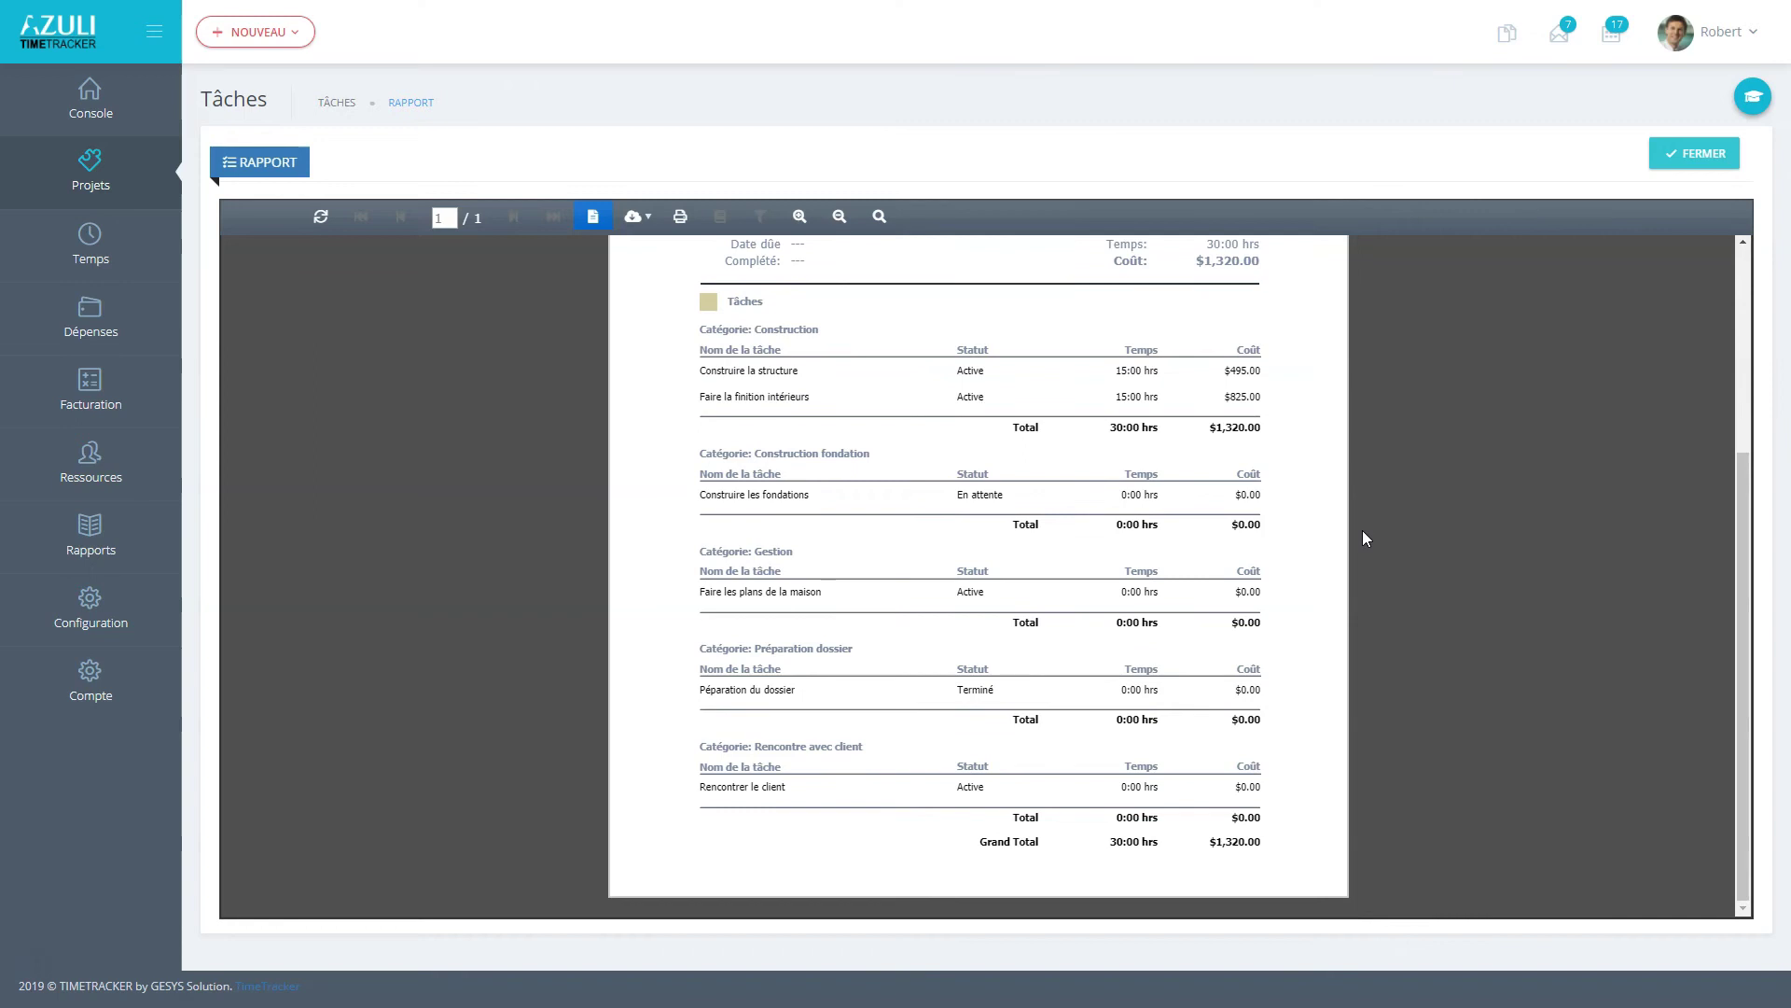
{"action": "left_click", "coordinate": [1683, 154]}
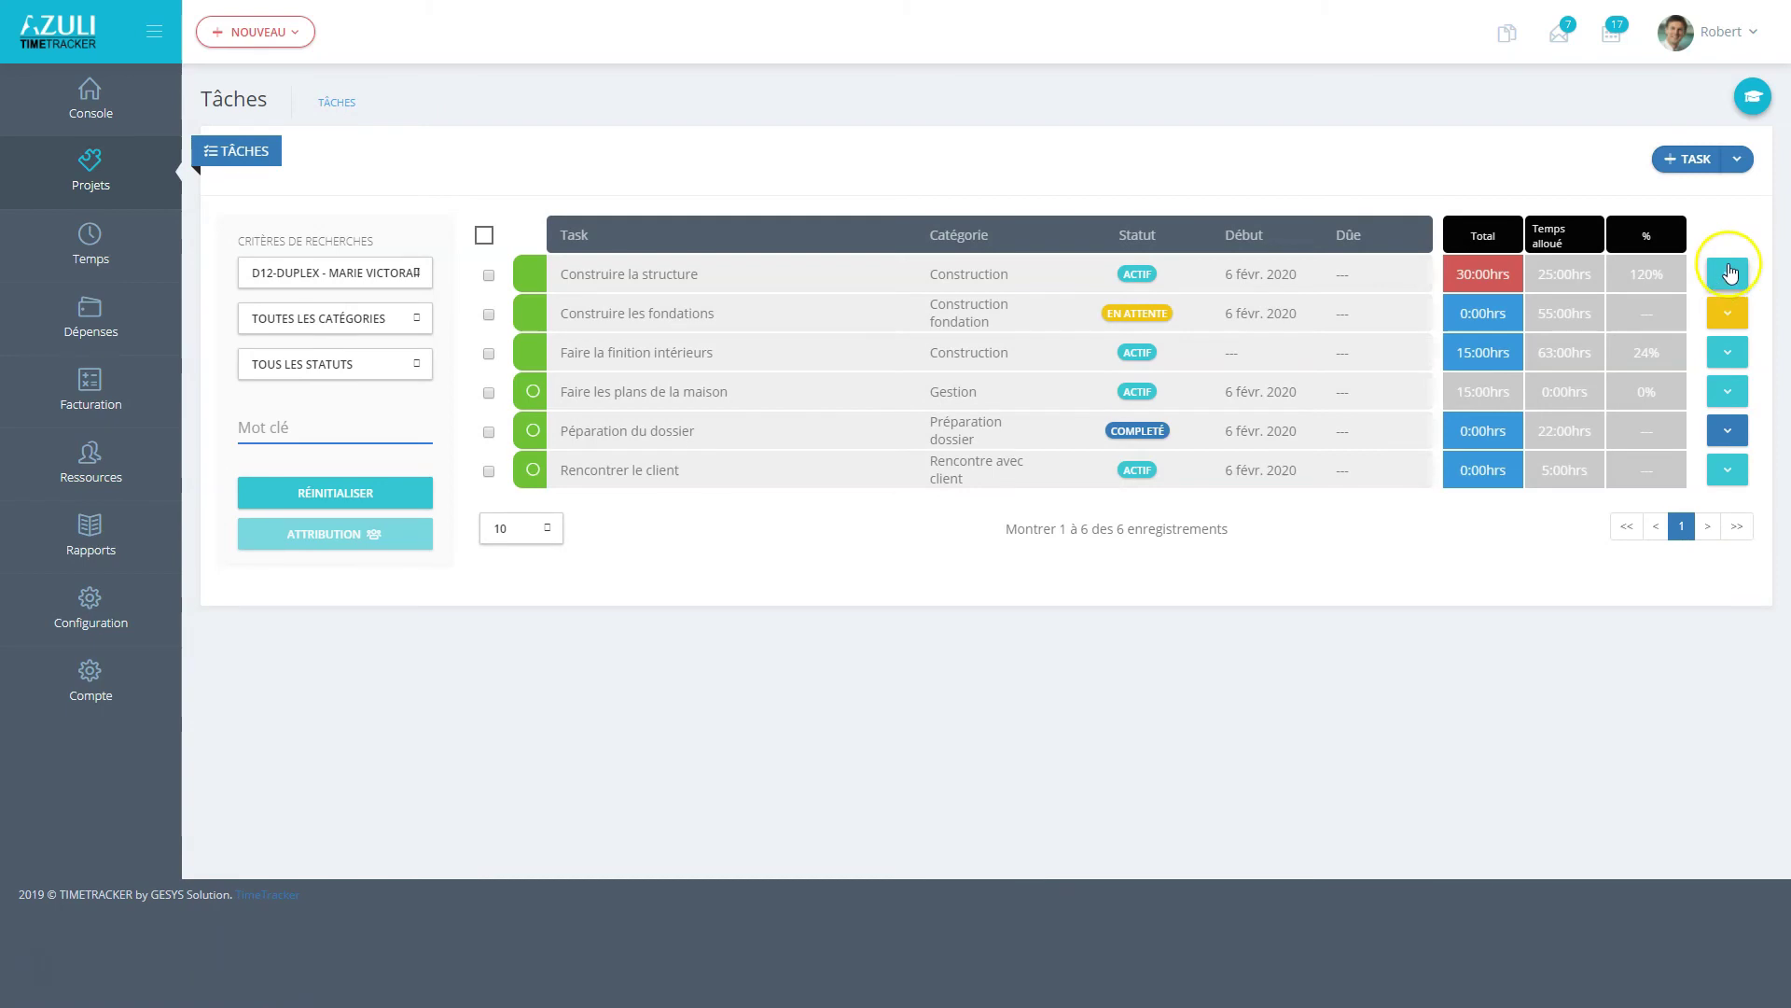
- View the Coût du Projet par employés report from the Construire la structure task, and close it
{"action": "left_click", "coordinate": [1728, 272]}
{"action": "left_click", "coordinate": [1625, 463]}
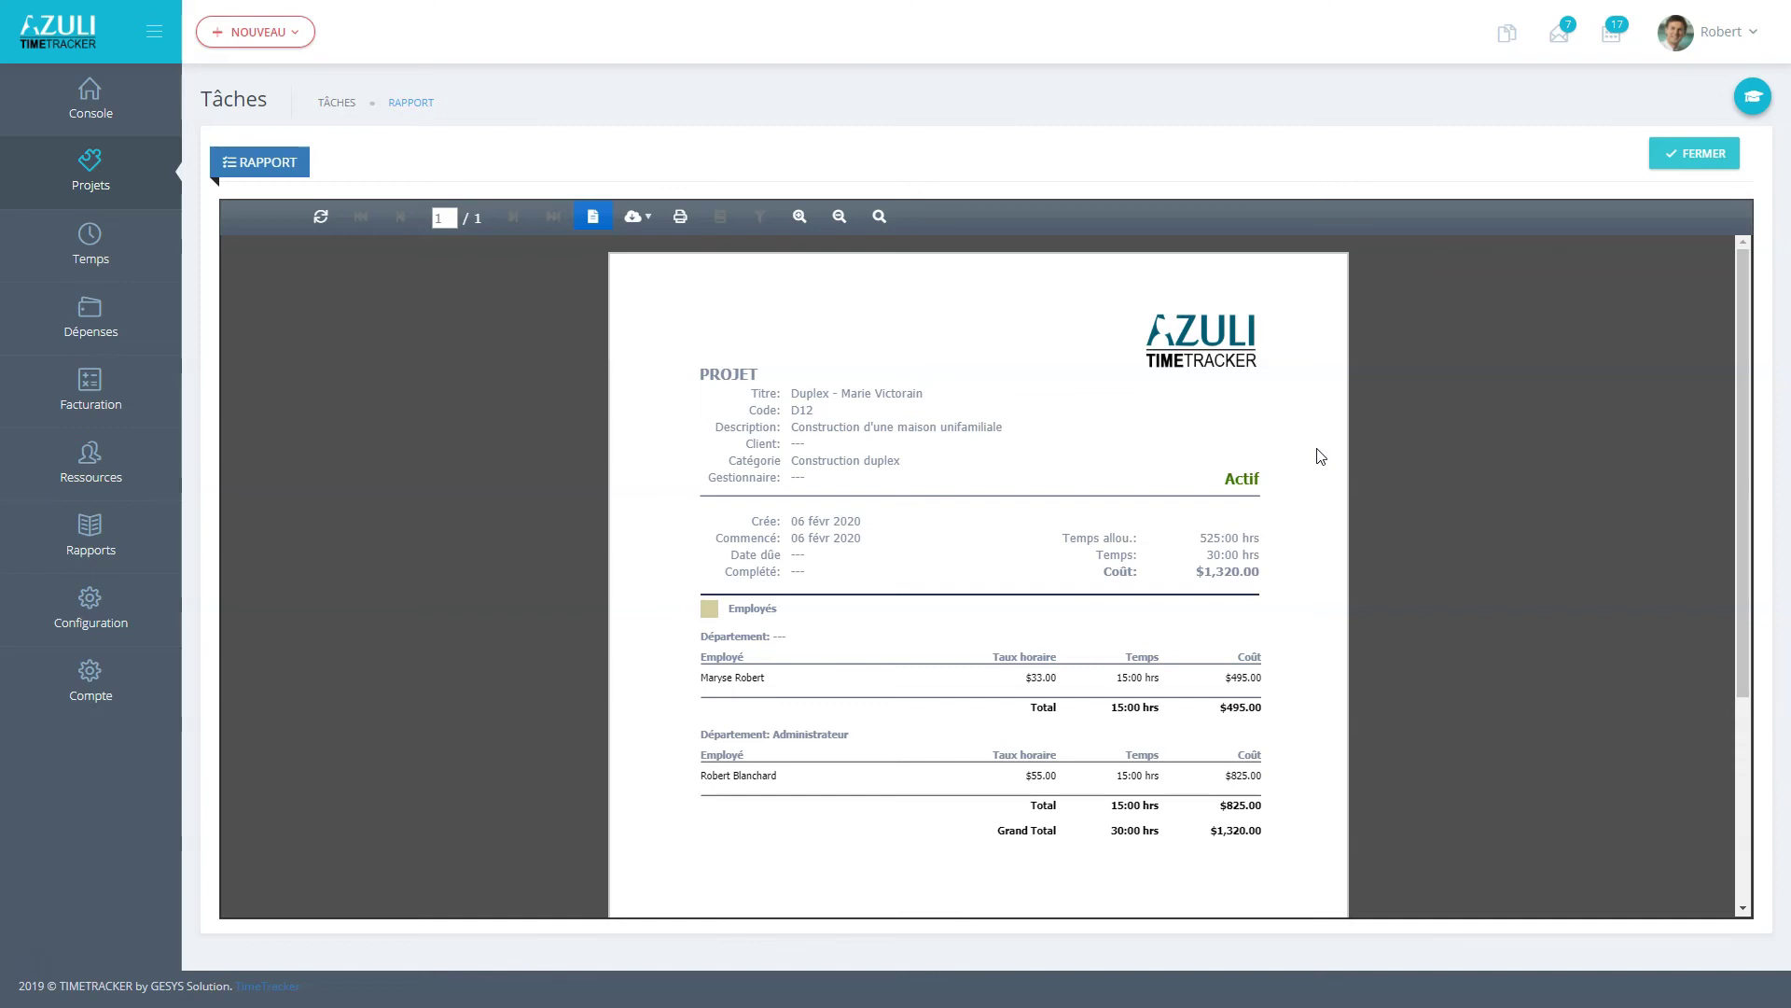
{"action": "left_click", "coordinate": [1698, 150]}
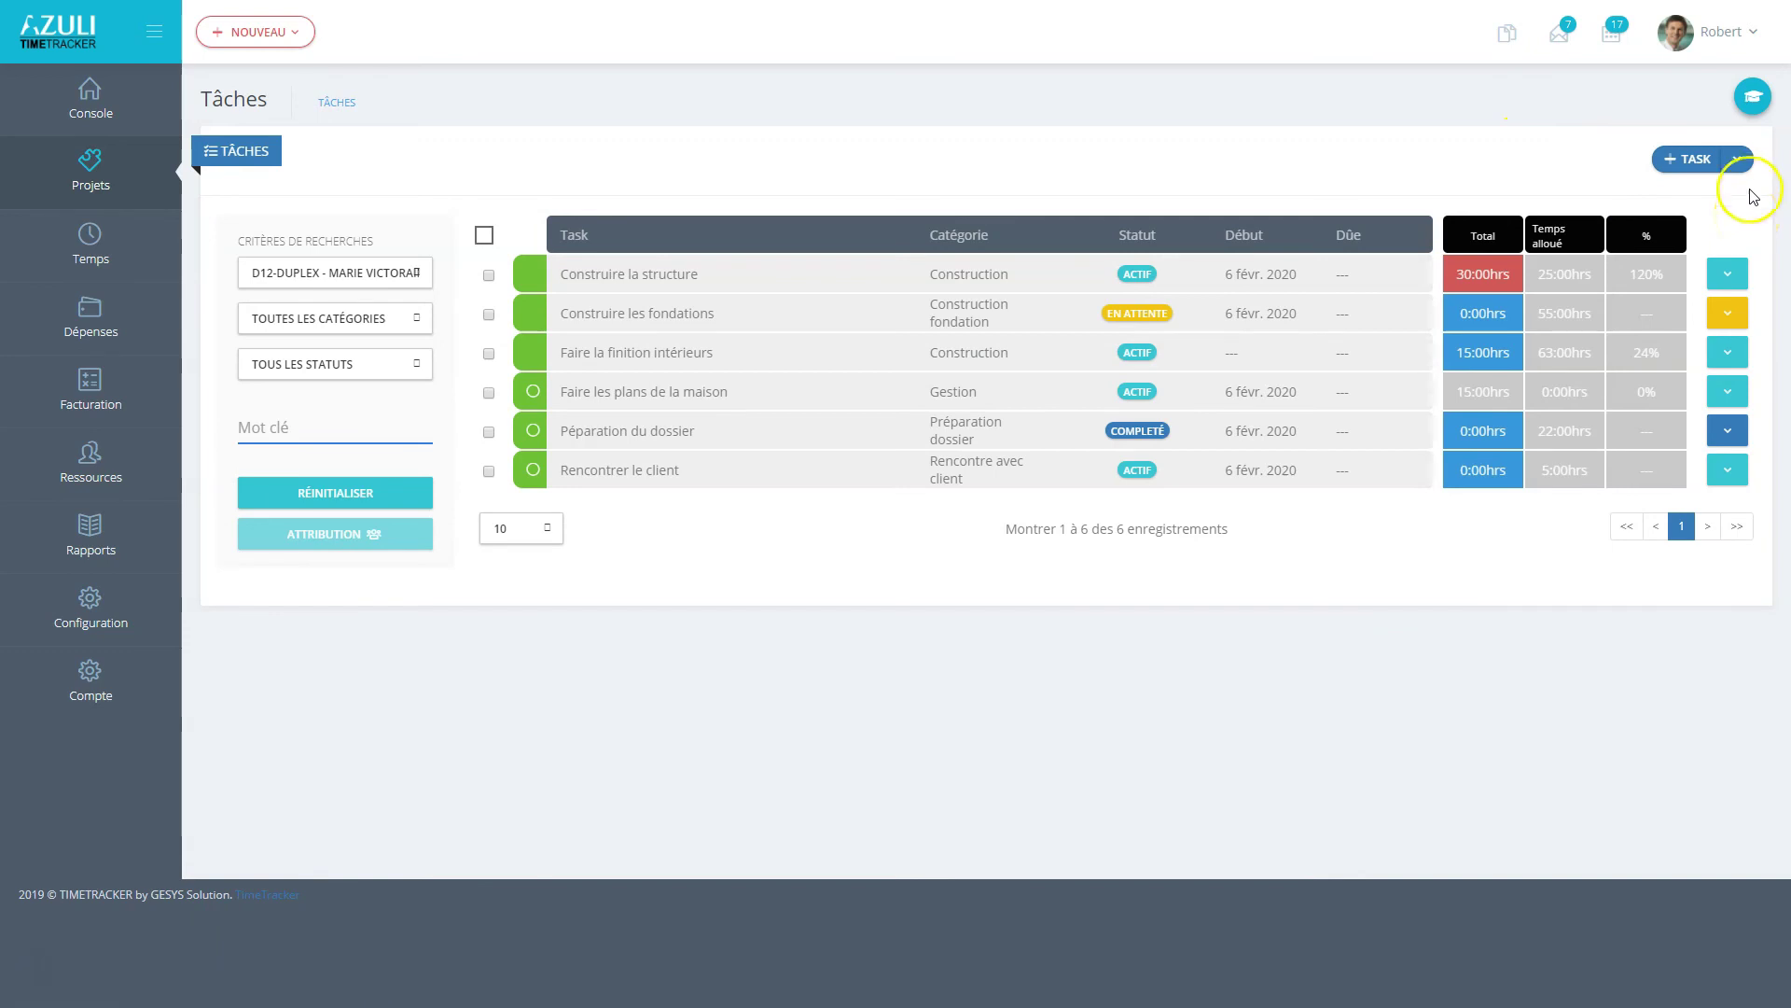
- View the summary report generated from the whole task list, and close it
{"action": "left_click", "coordinate": [1738, 160]}
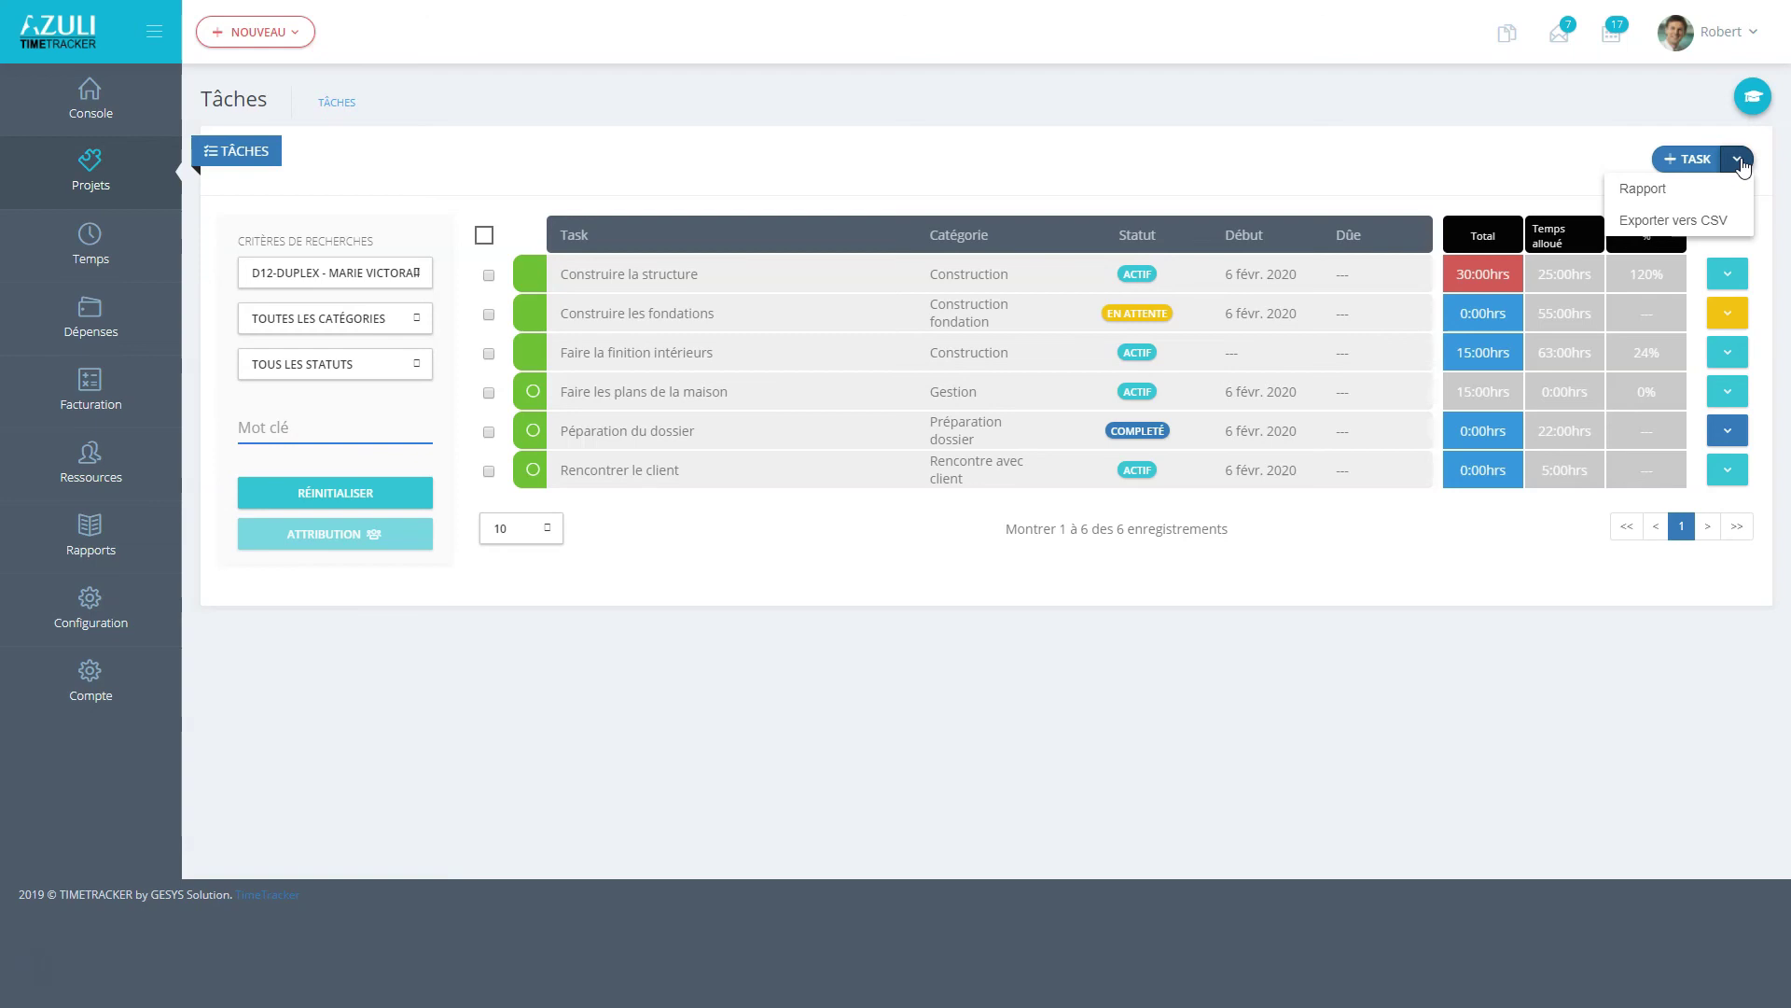
{"action": "left_click", "coordinate": [1644, 189]}
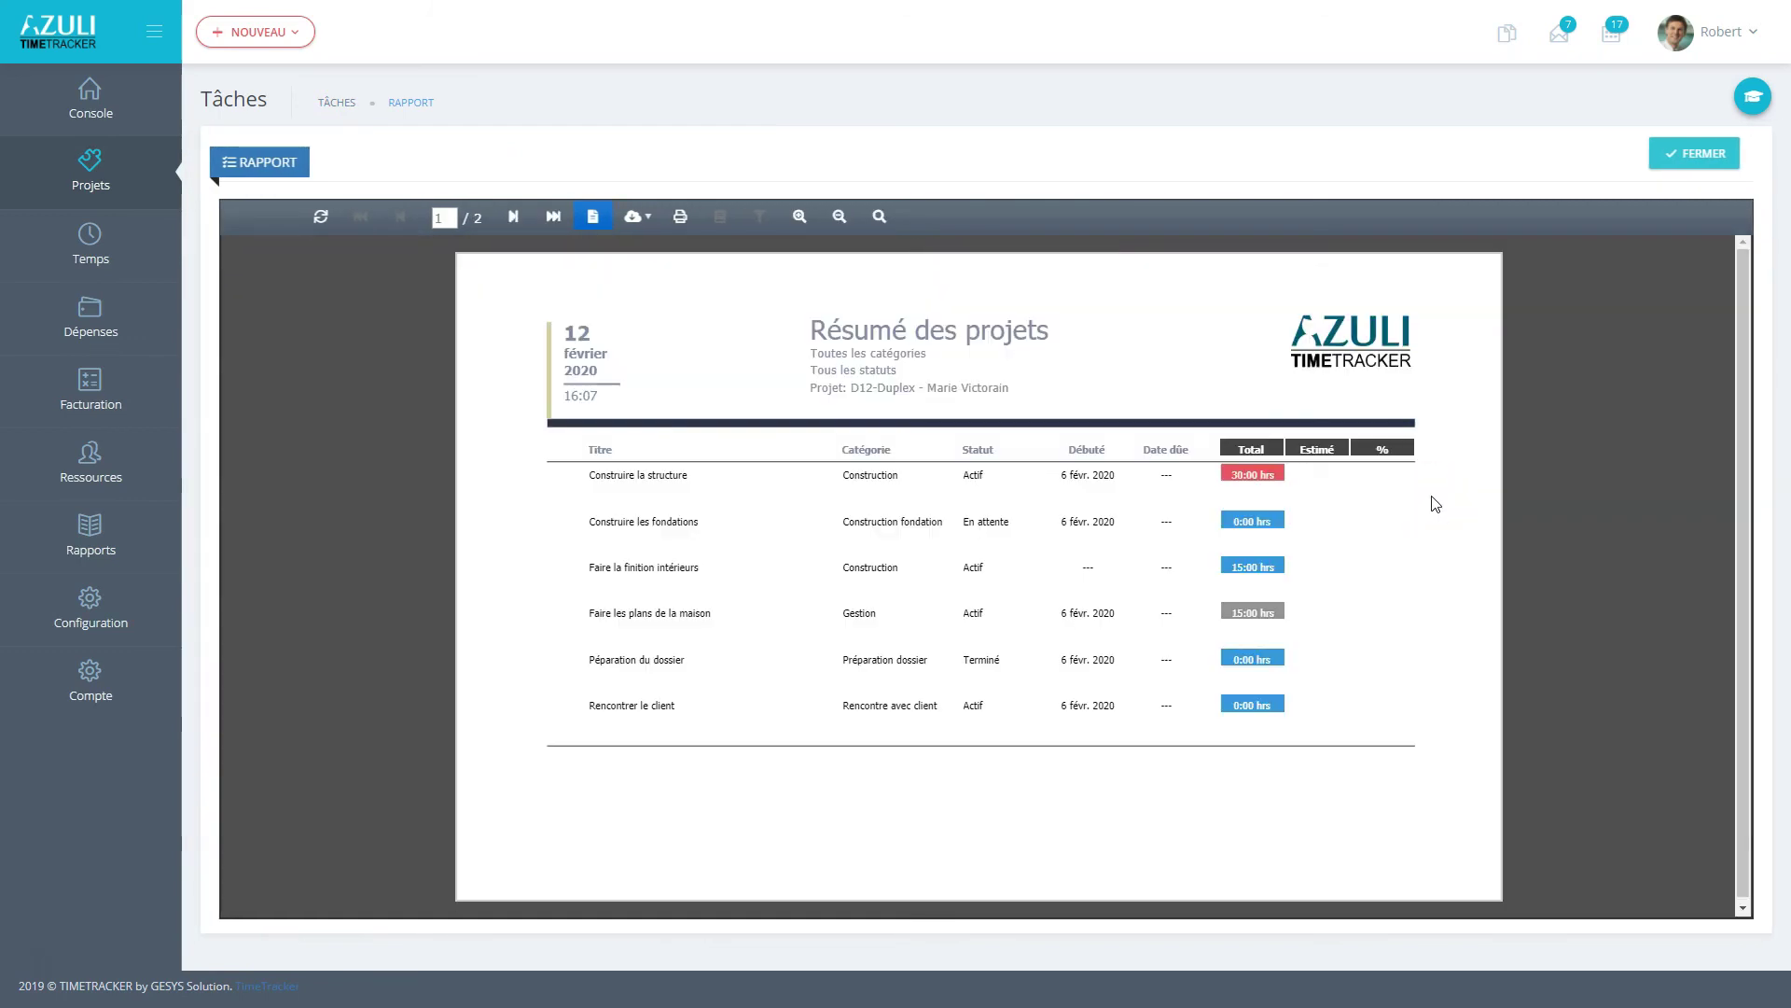
{"action": "left_click", "coordinate": [1700, 159]}
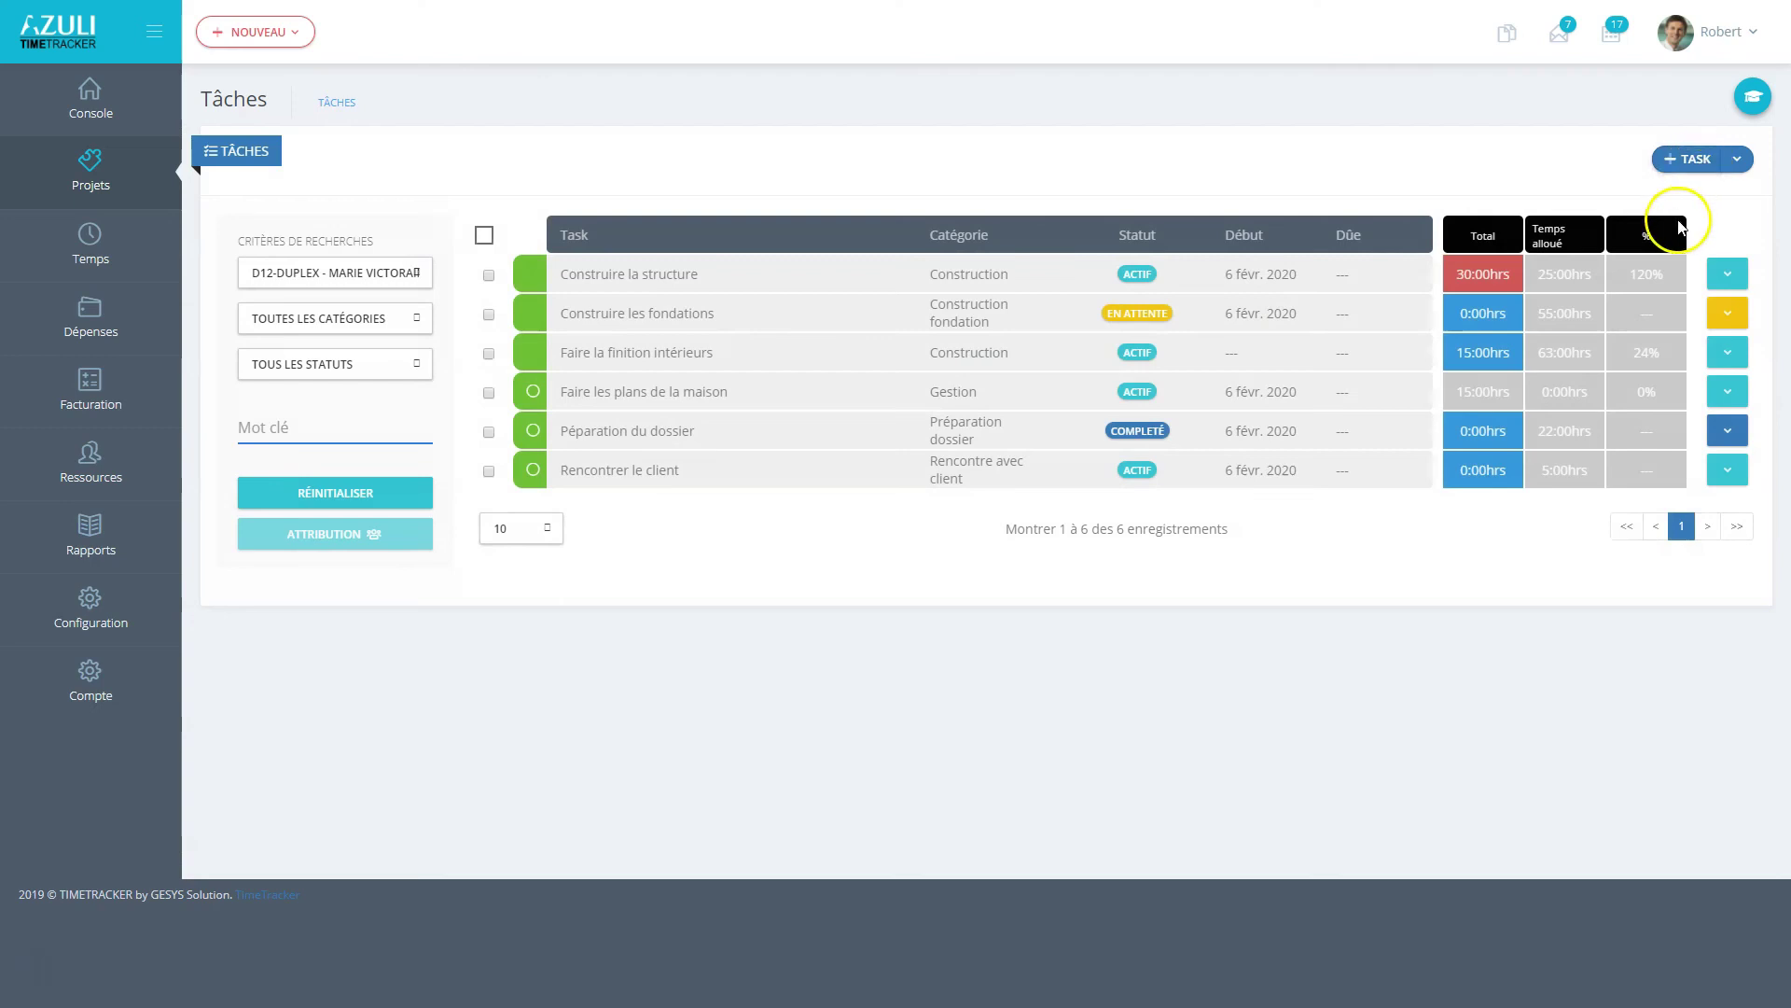
- Open the CSV export of the task list and examine the full list of selected fields
{"action": "left_click", "coordinate": [1737, 159]}
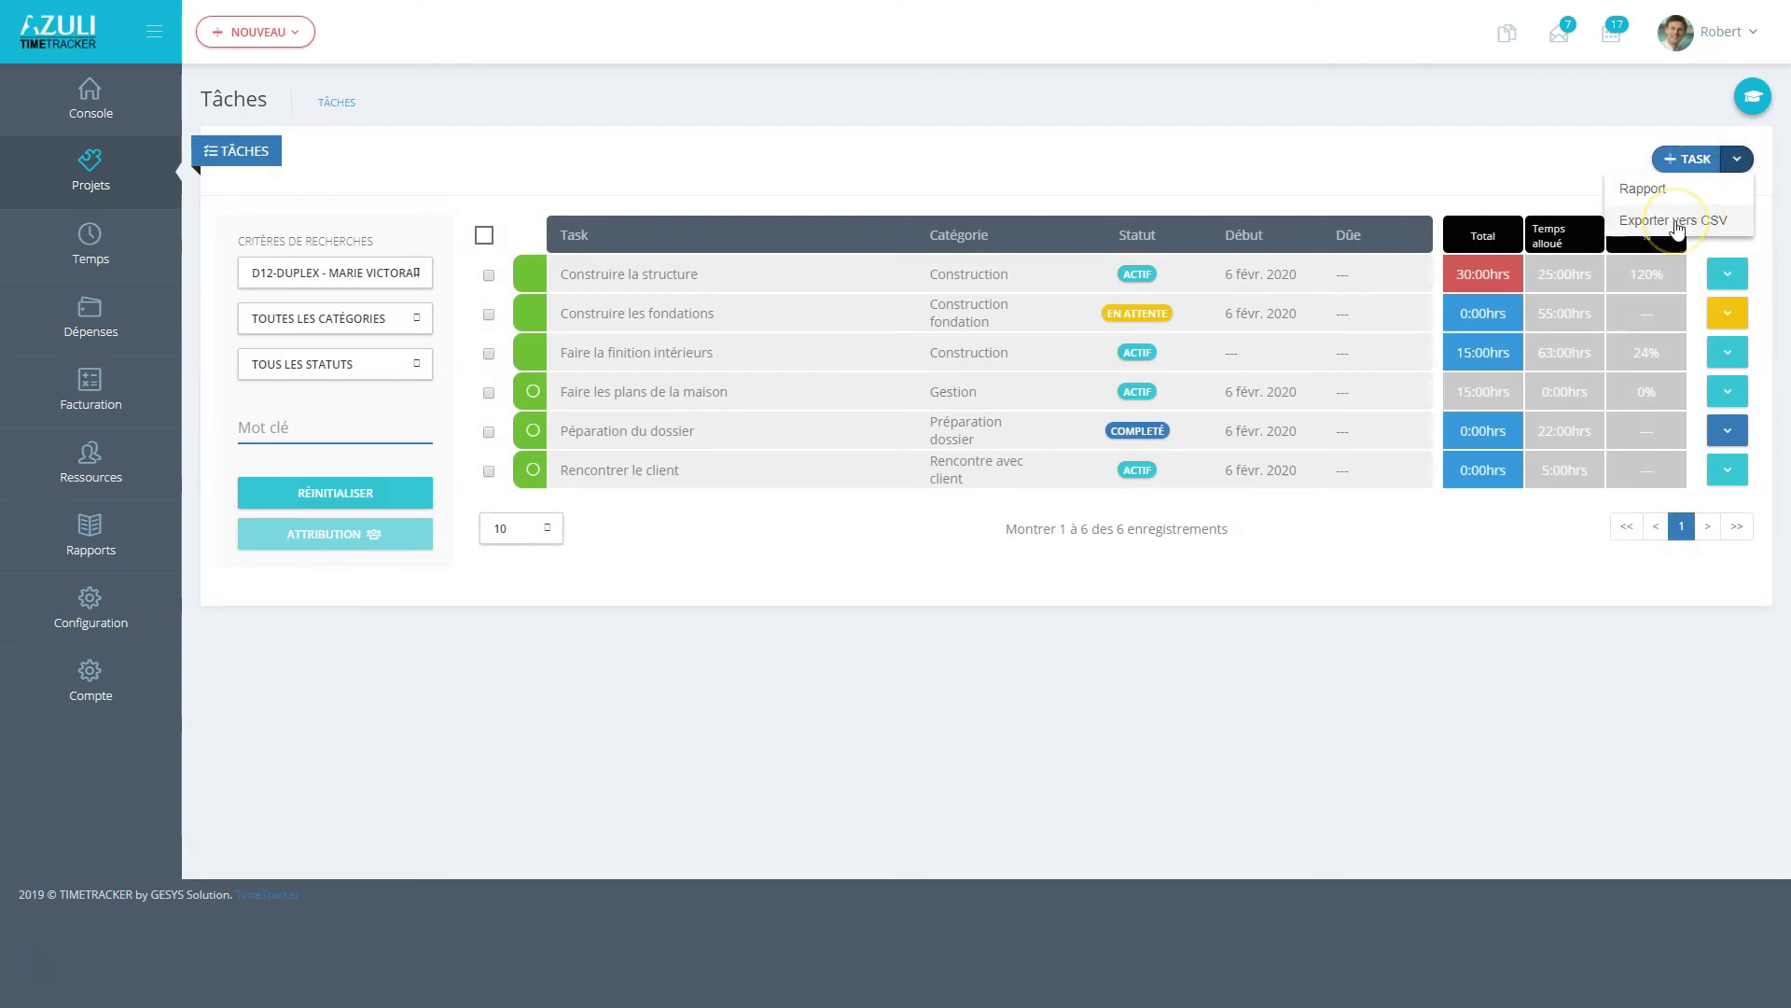
{"action": "left_click", "coordinate": [1678, 224]}
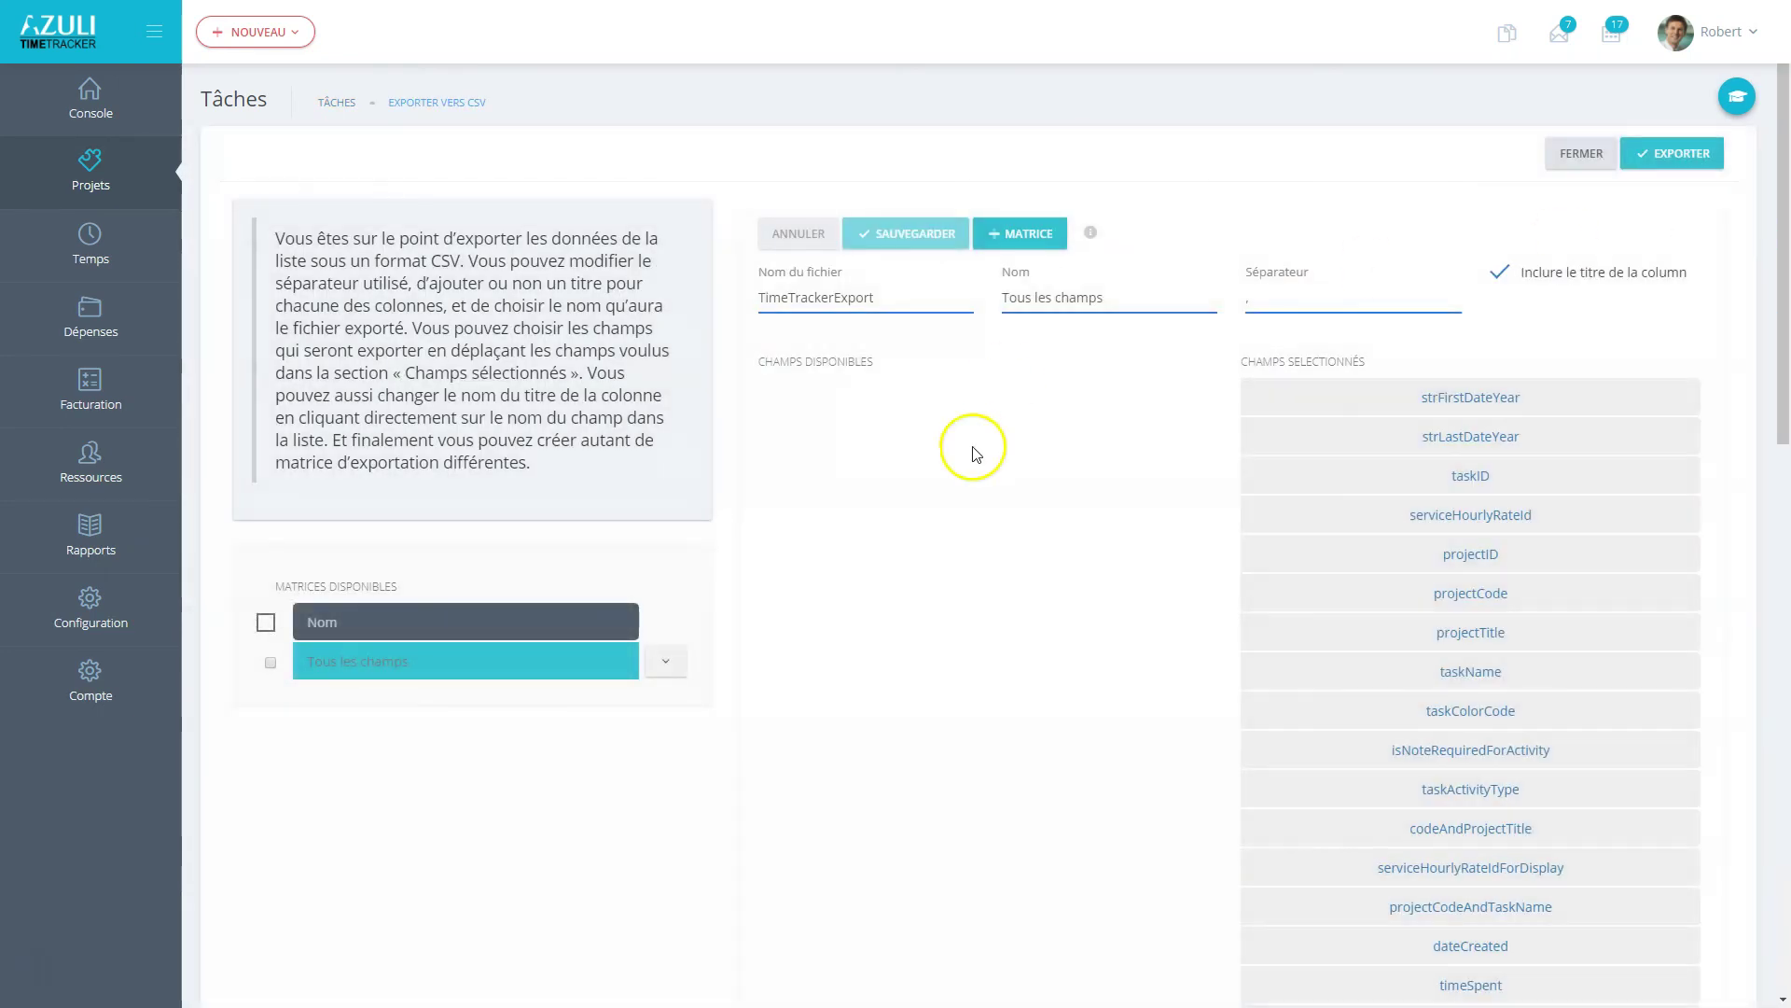
{"action": "scroll", "coordinate": [1041, 513], "scroll_direction": "down", "scroll_amount": 3}
{"action": "scroll", "coordinate": [1042, 527], "scroll_direction": "down", "scroll_amount": 10}
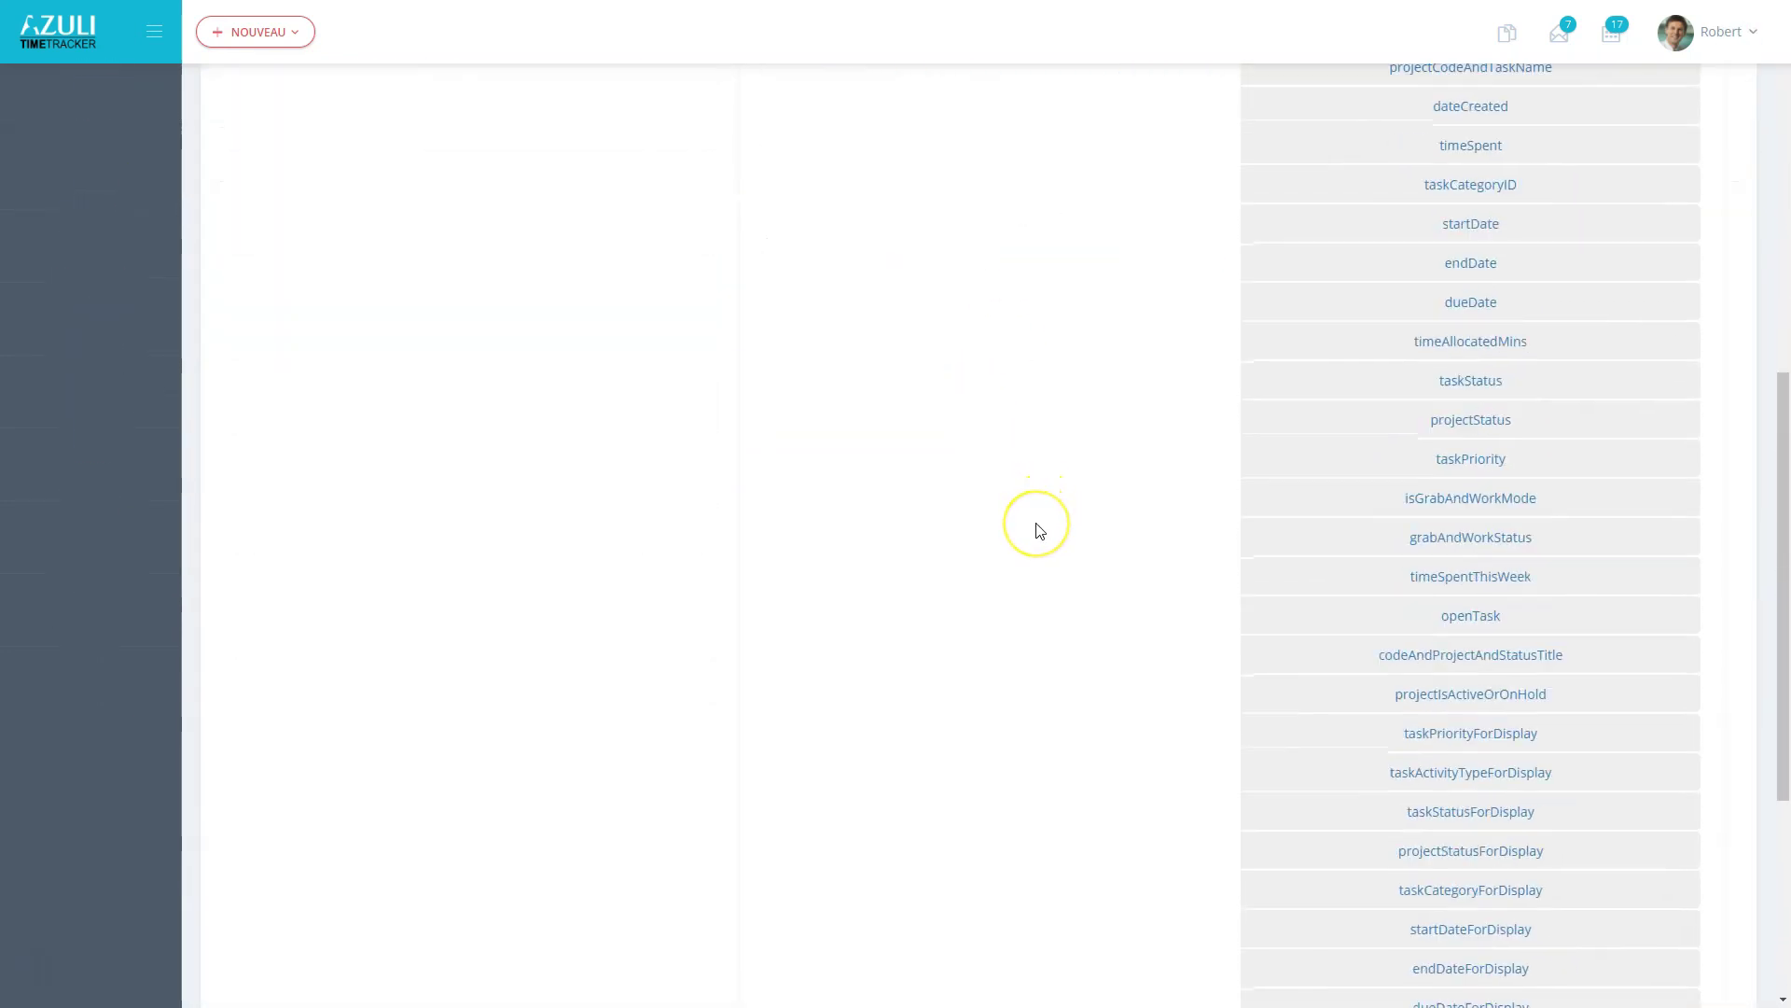
{"action": "scroll", "coordinate": [1035, 534], "scroll_direction": "up", "scroll_amount": 13}
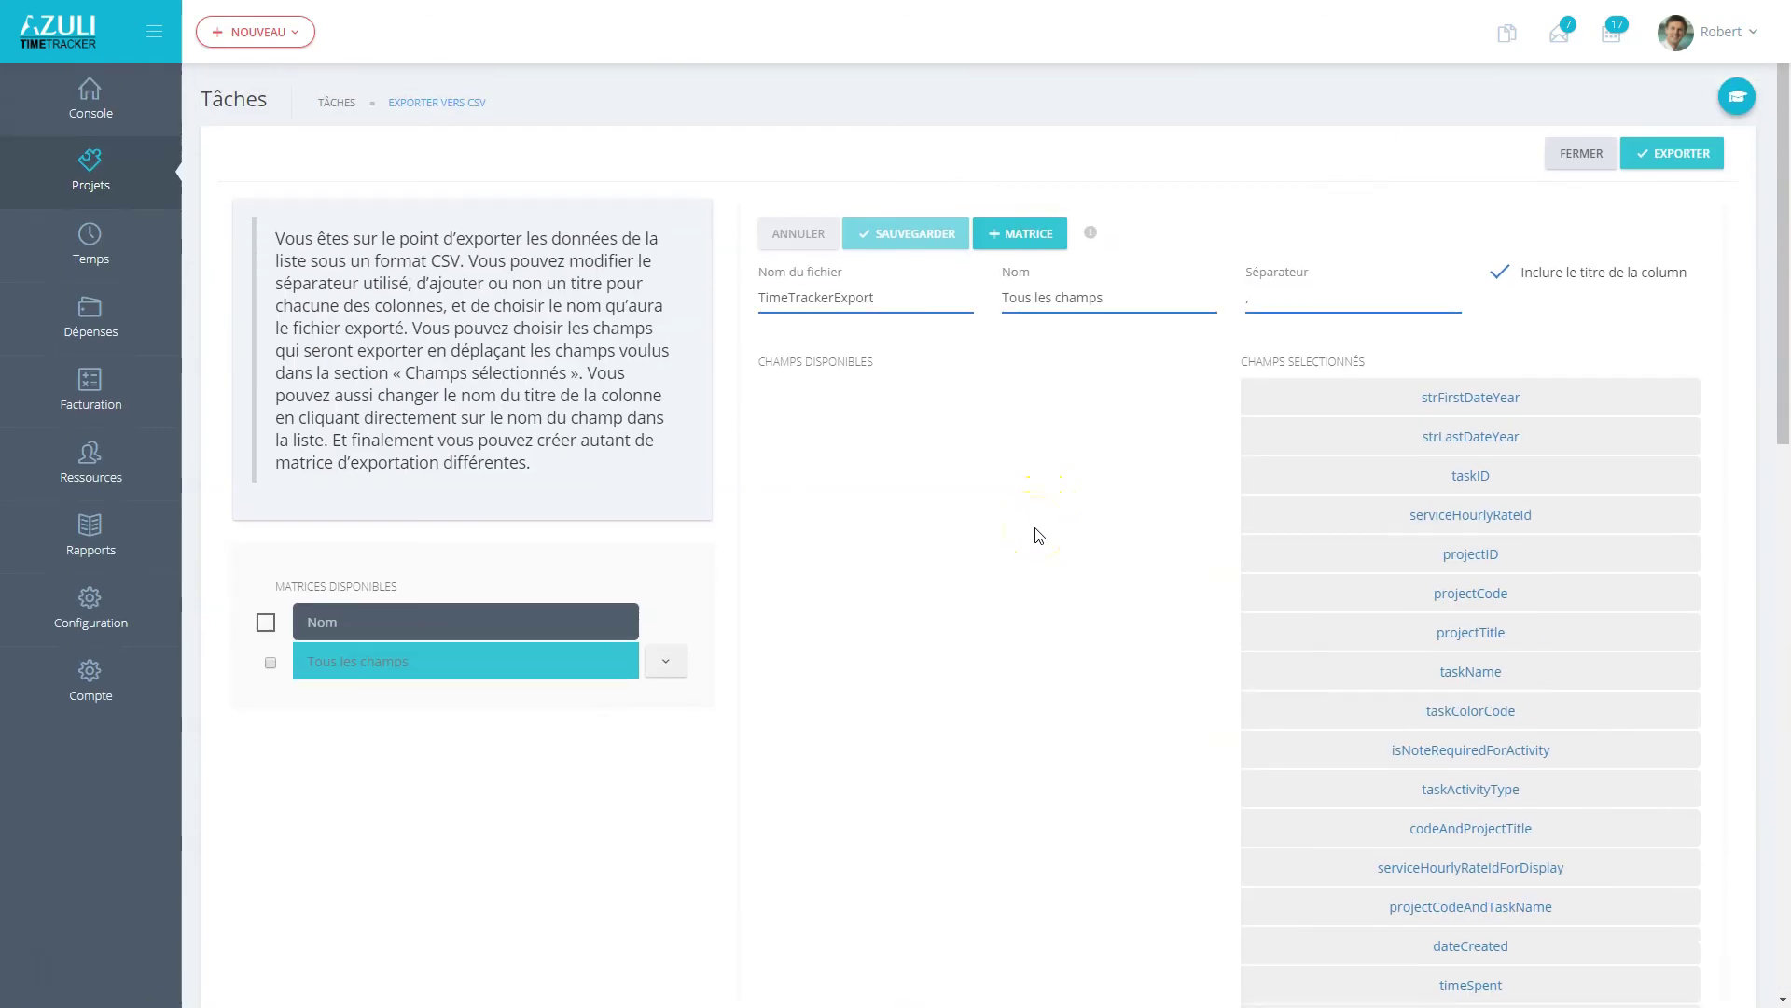
- Review the export's file name, matrix name, separator and column-title option, and close the export page without exporting
{"action": "double_click", "coordinate": [903, 291]}
{"action": "left_click", "coordinate": [1139, 289]}
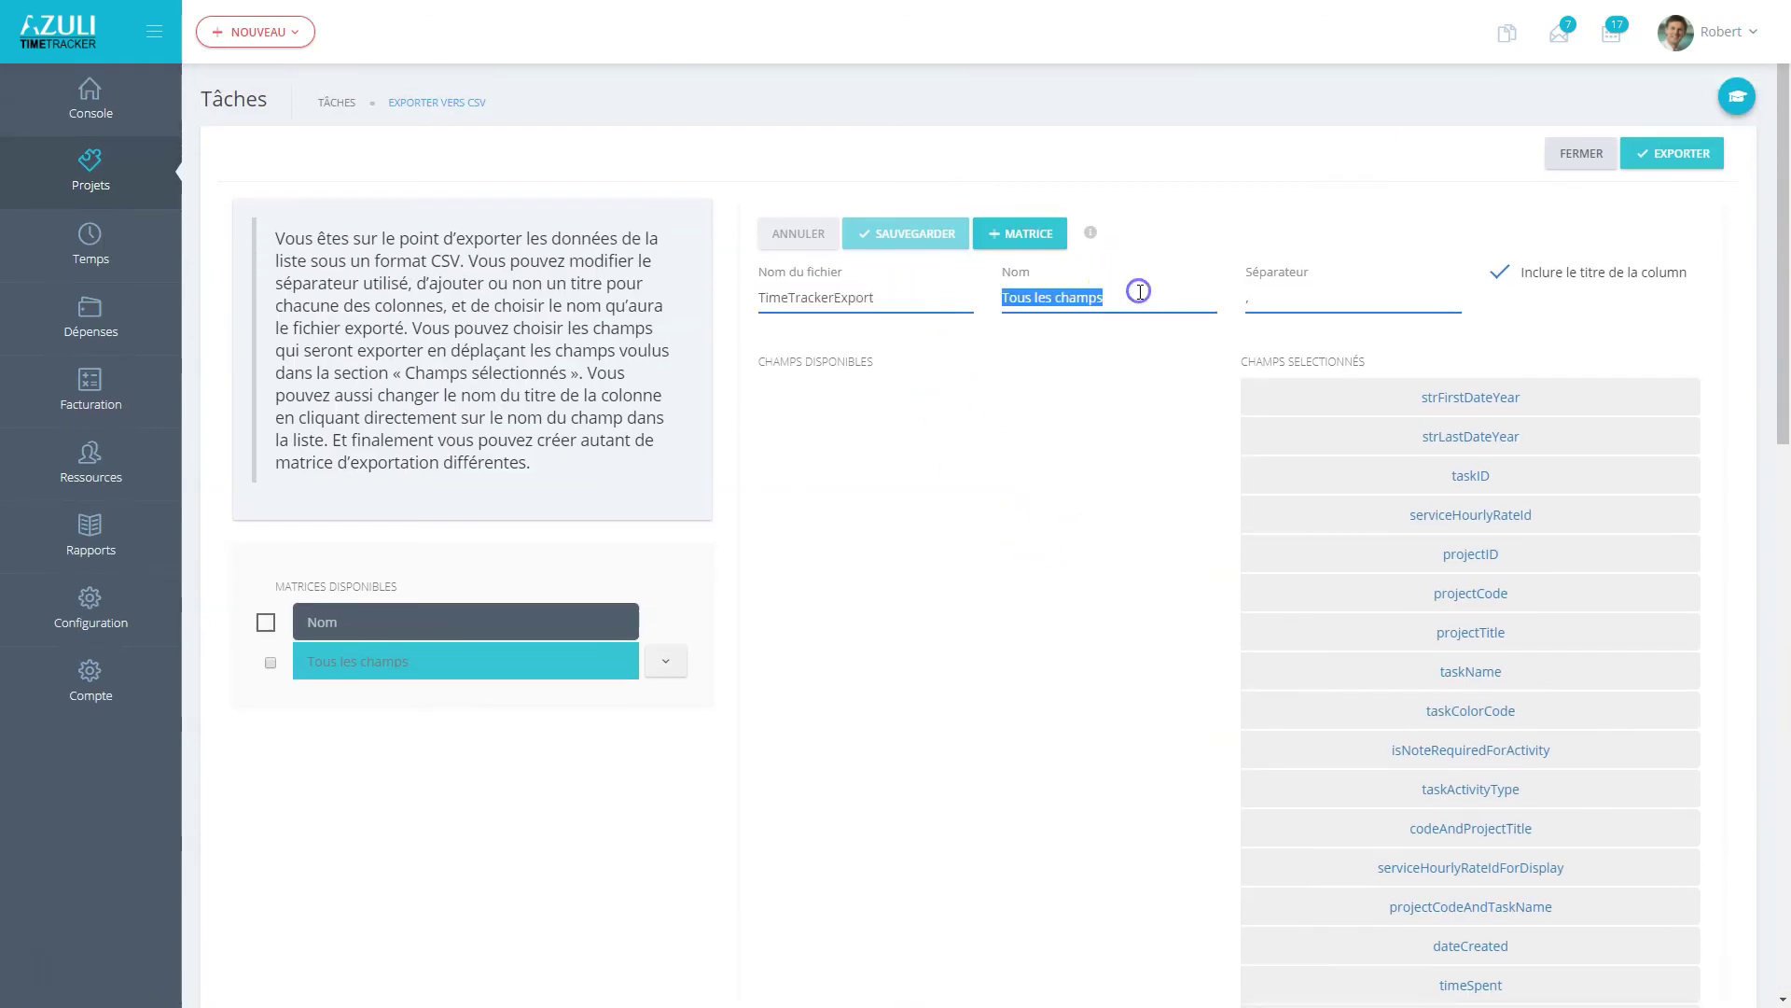
{"action": "left_click", "coordinate": [1277, 299]}
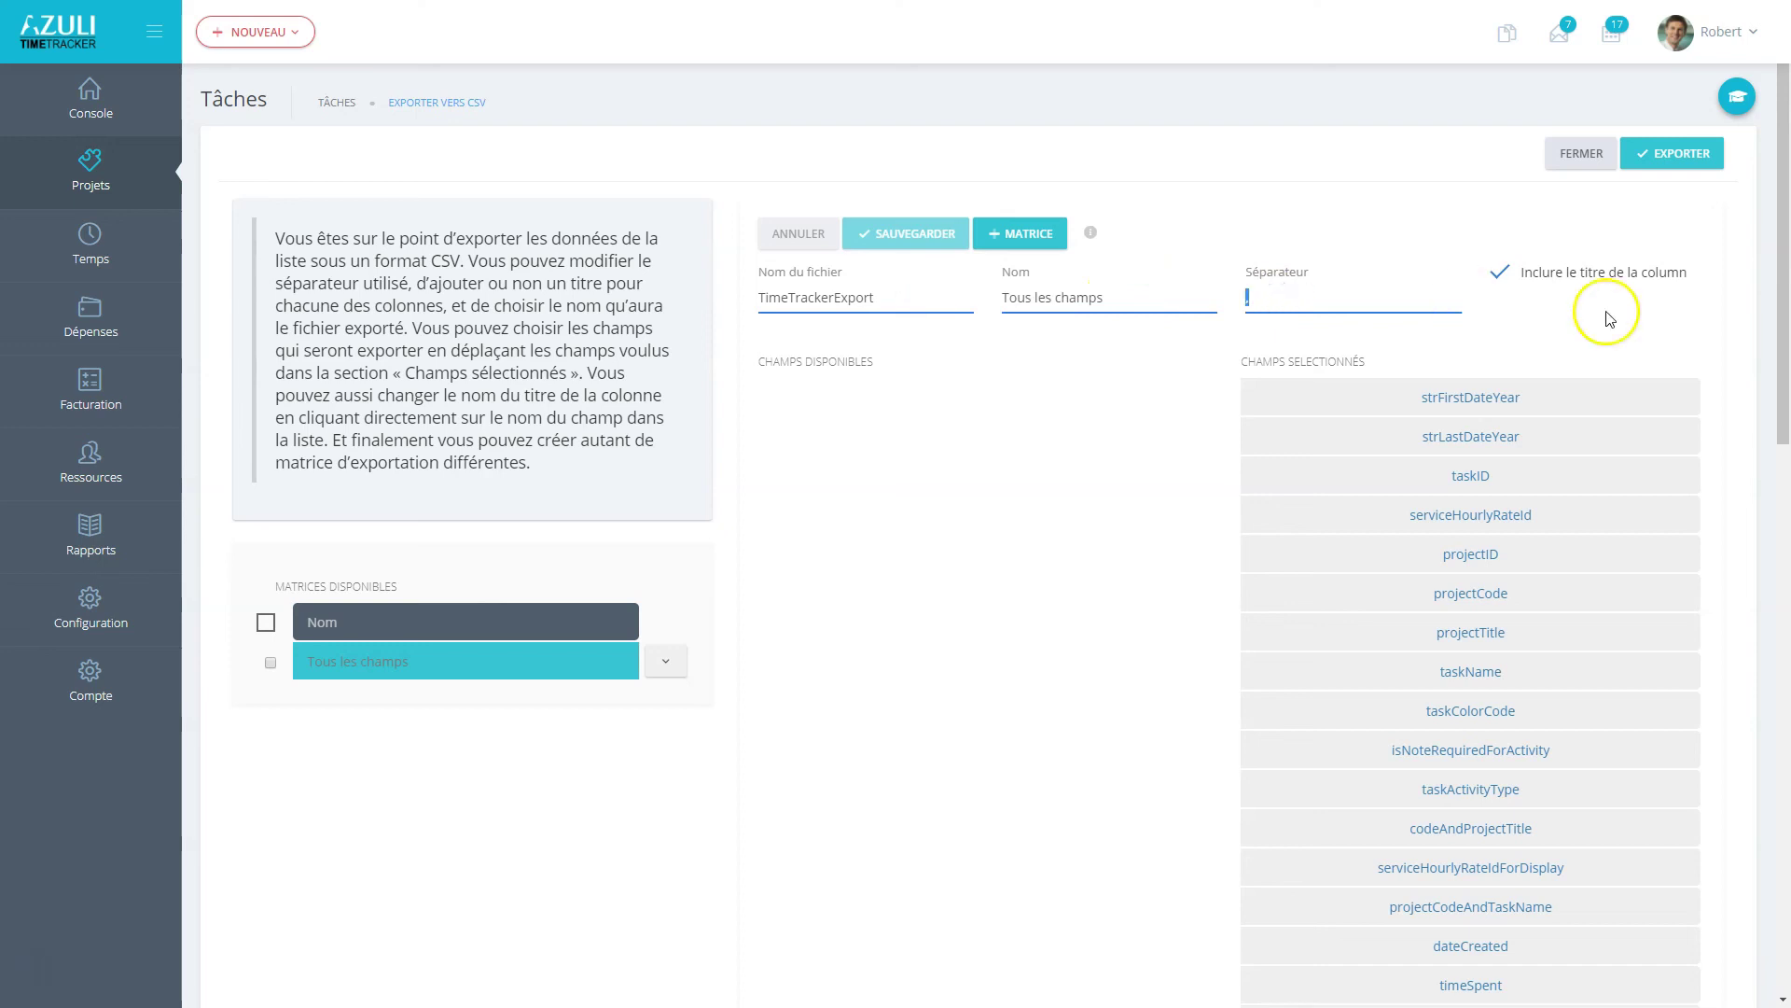
{"action": "left_click", "coordinate": [1509, 280]}
{"action": "left_click", "coordinate": [1502, 276]}
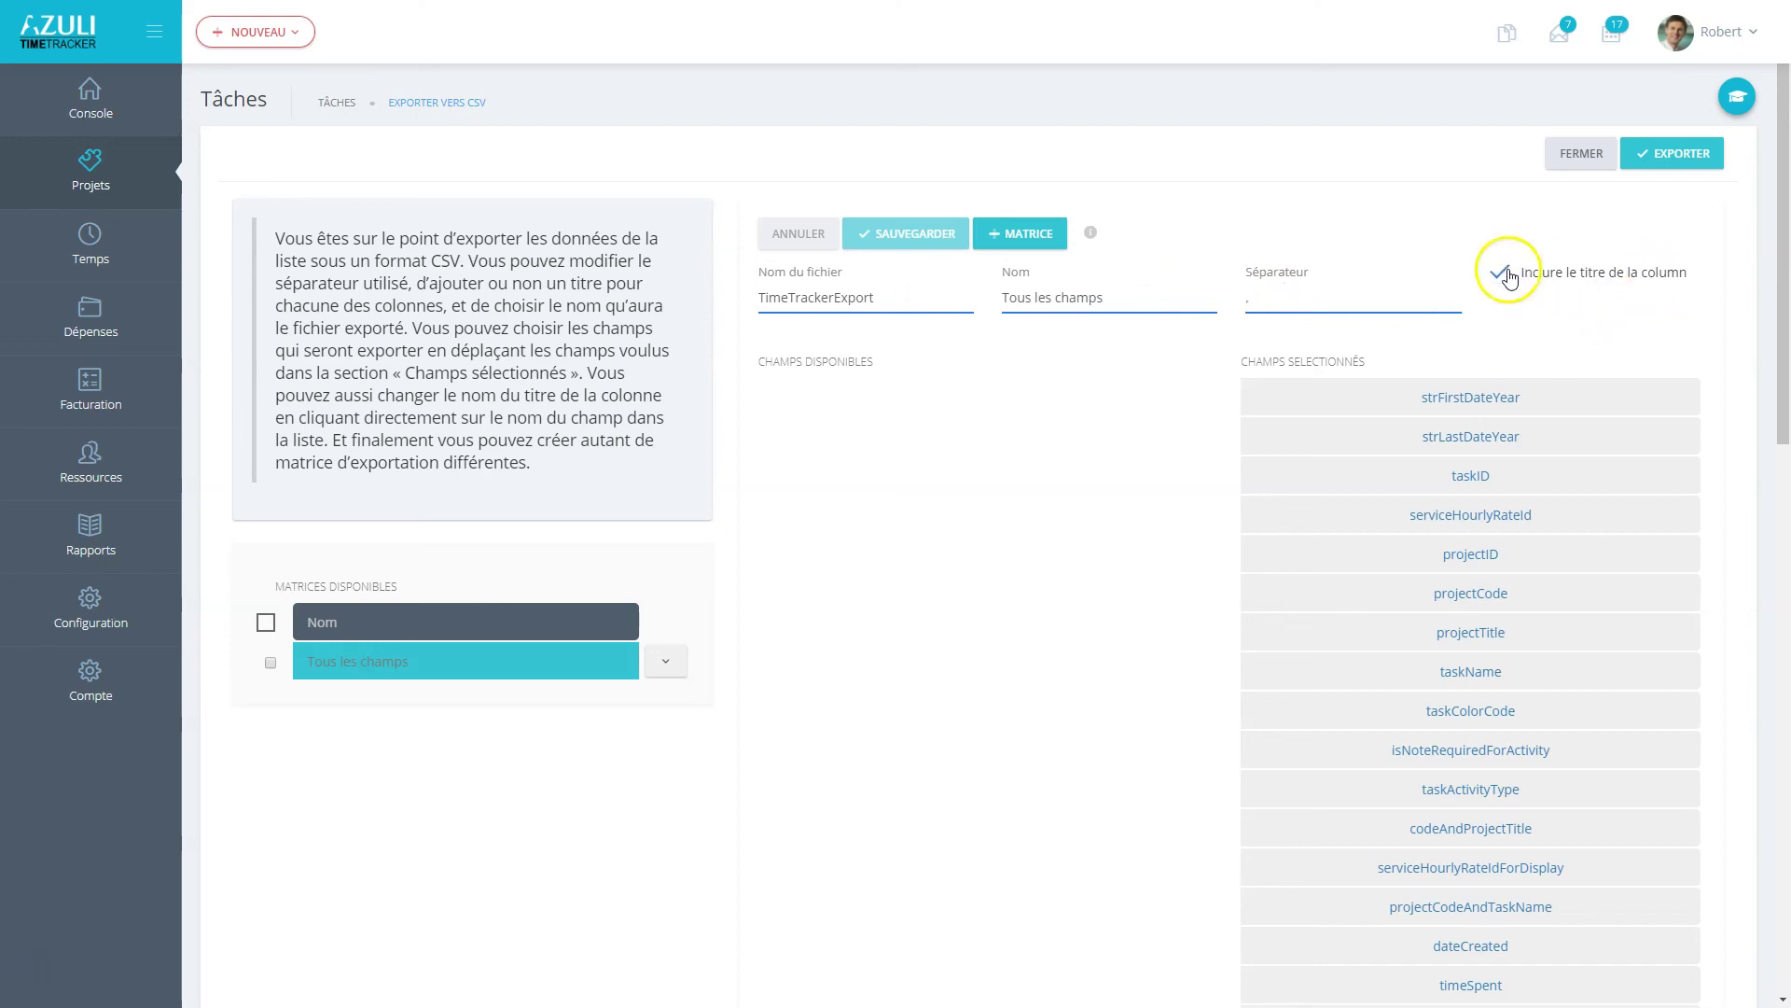
{"action": "left_click", "coordinate": [1589, 157]}
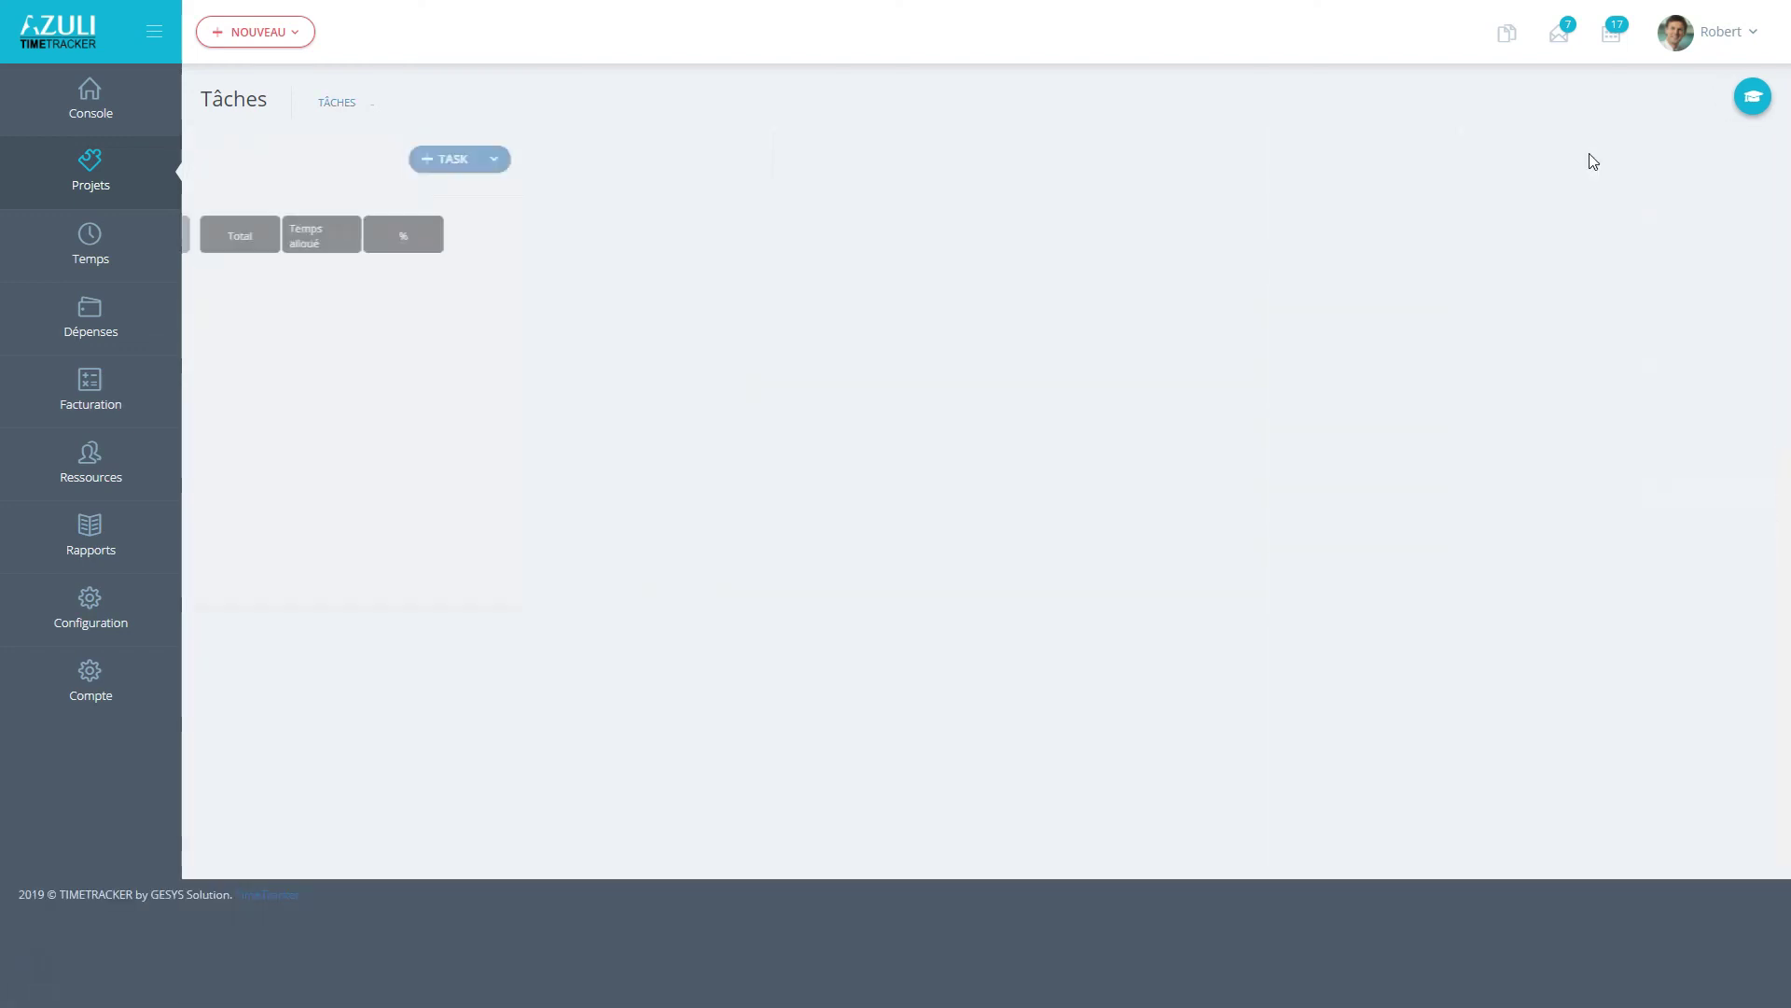
{"action": "left_click", "coordinate": [1577, 161]}
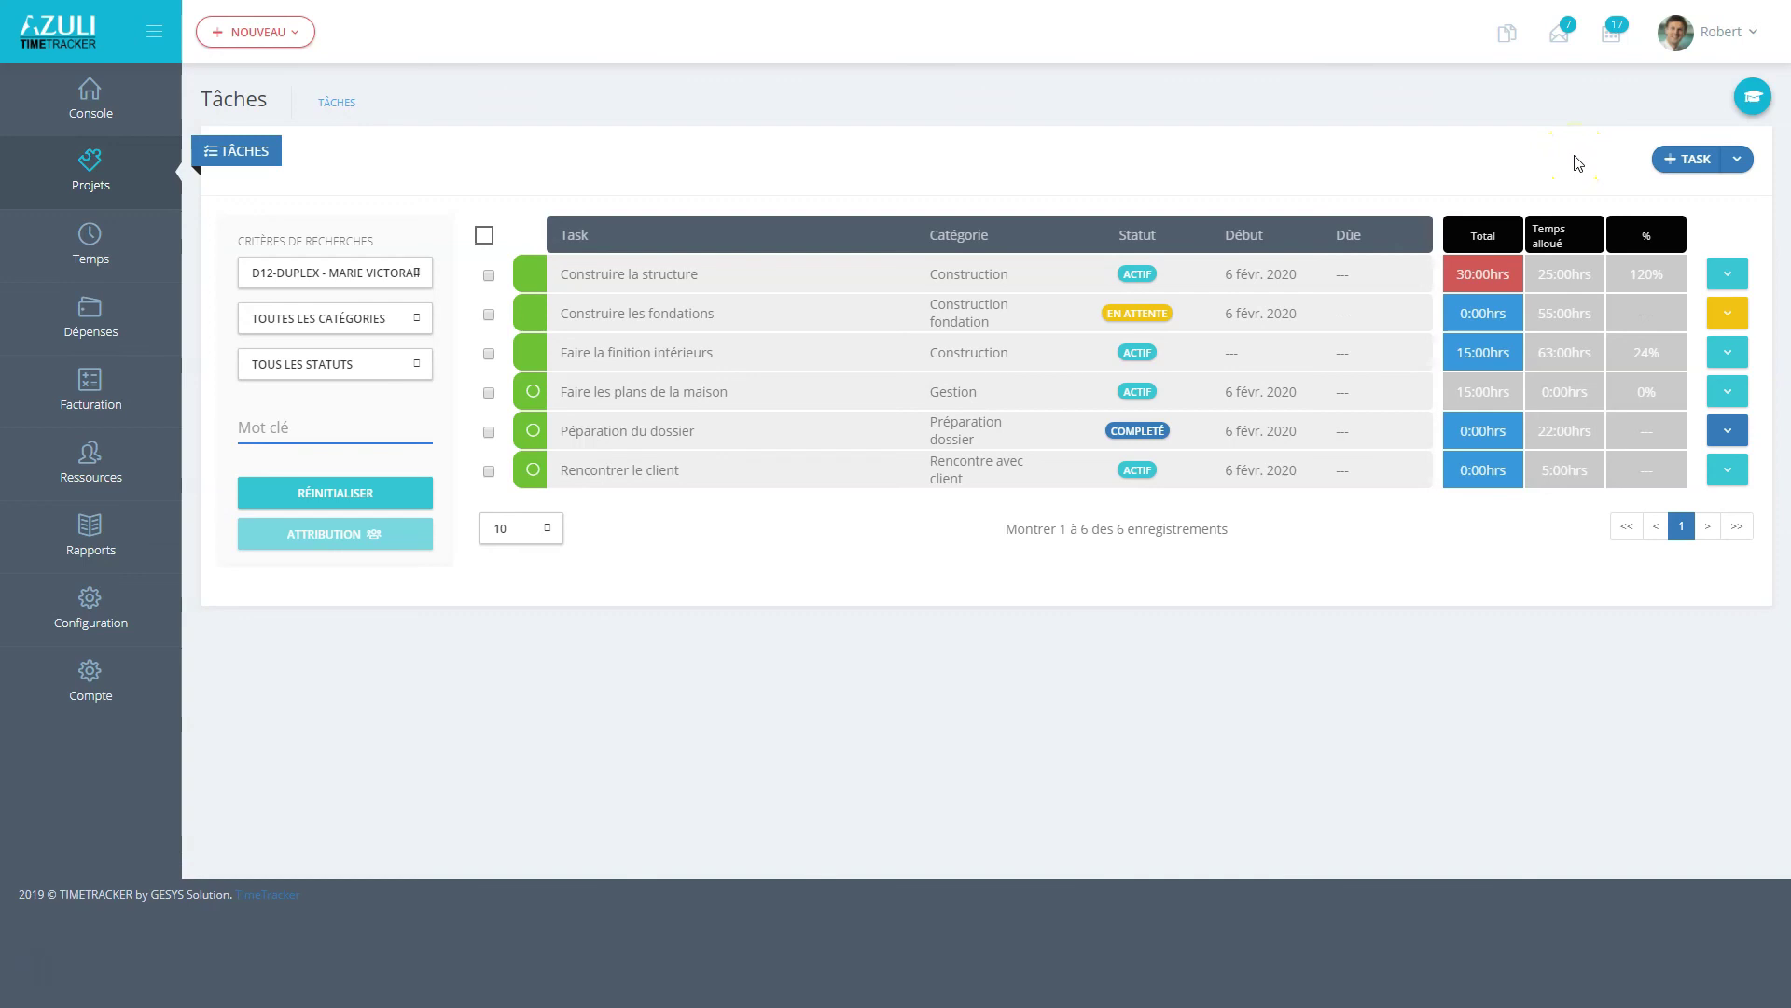
- View the help pages for the task list, and close the help
{"action": "left_click", "coordinate": [1754, 100]}
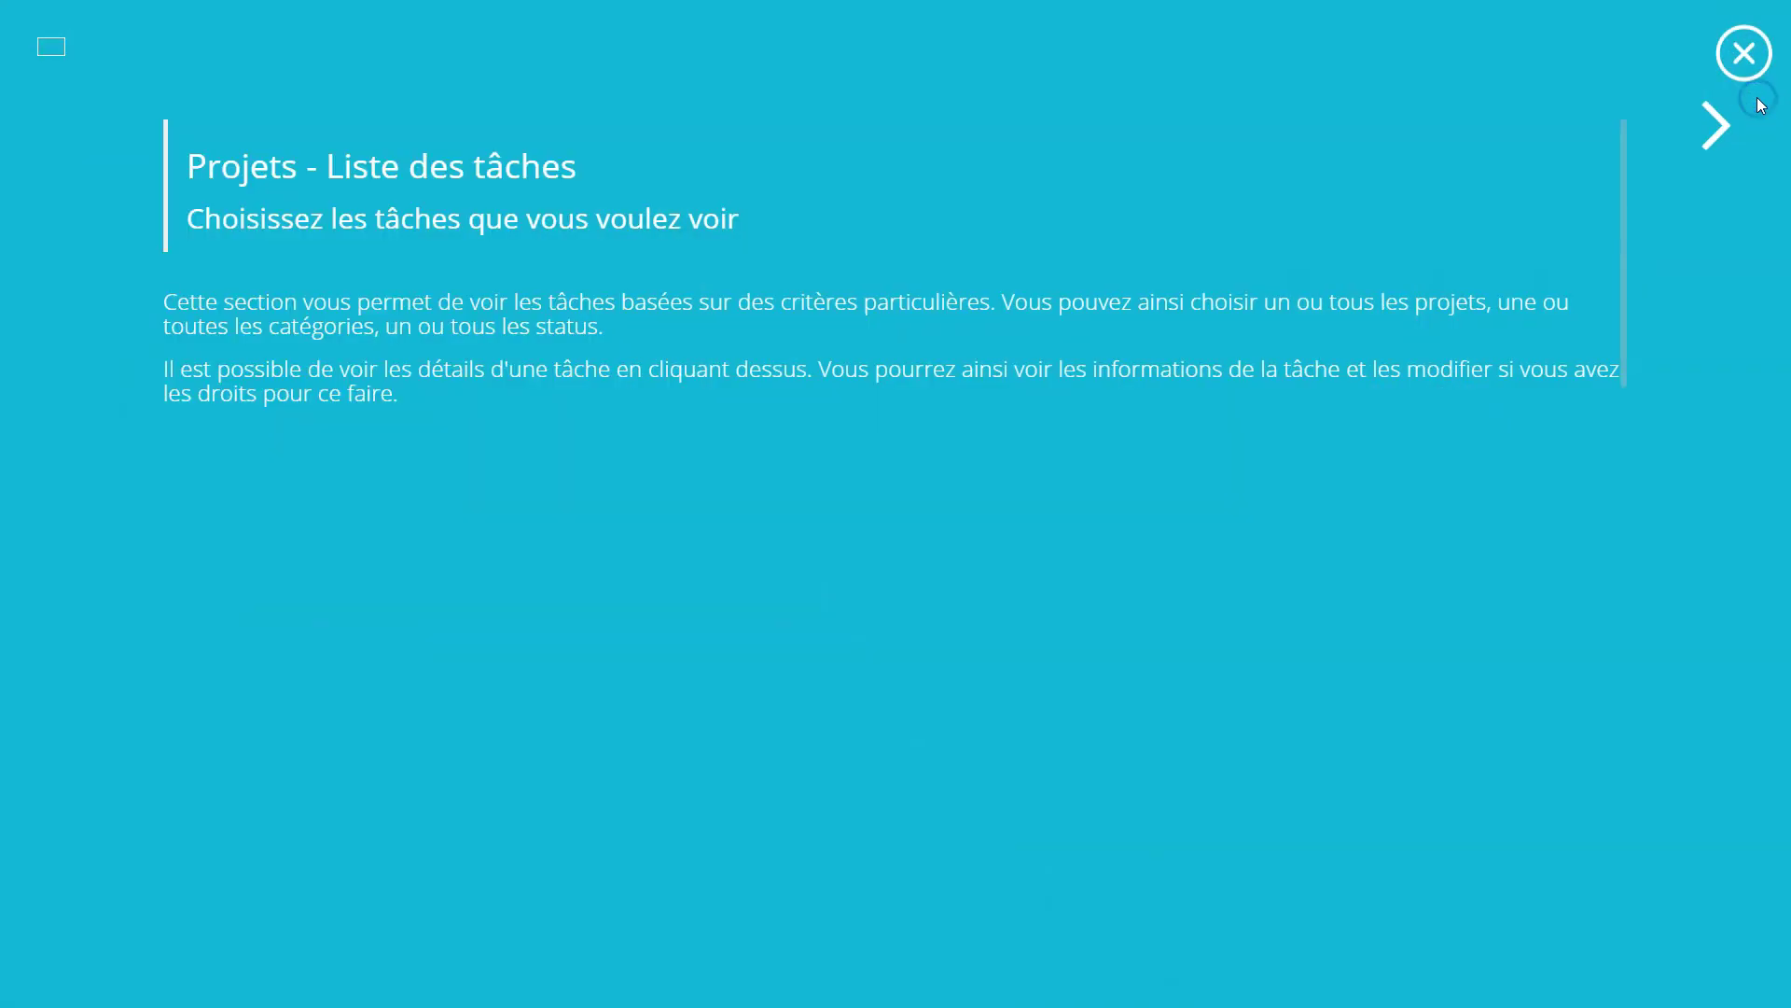
{"action": "left_click", "coordinate": [1709, 131]}
{"action": "left_click", "coordinate": [1745, 58]}
{"action": "left_click", "coordinate": [1522, 142]}
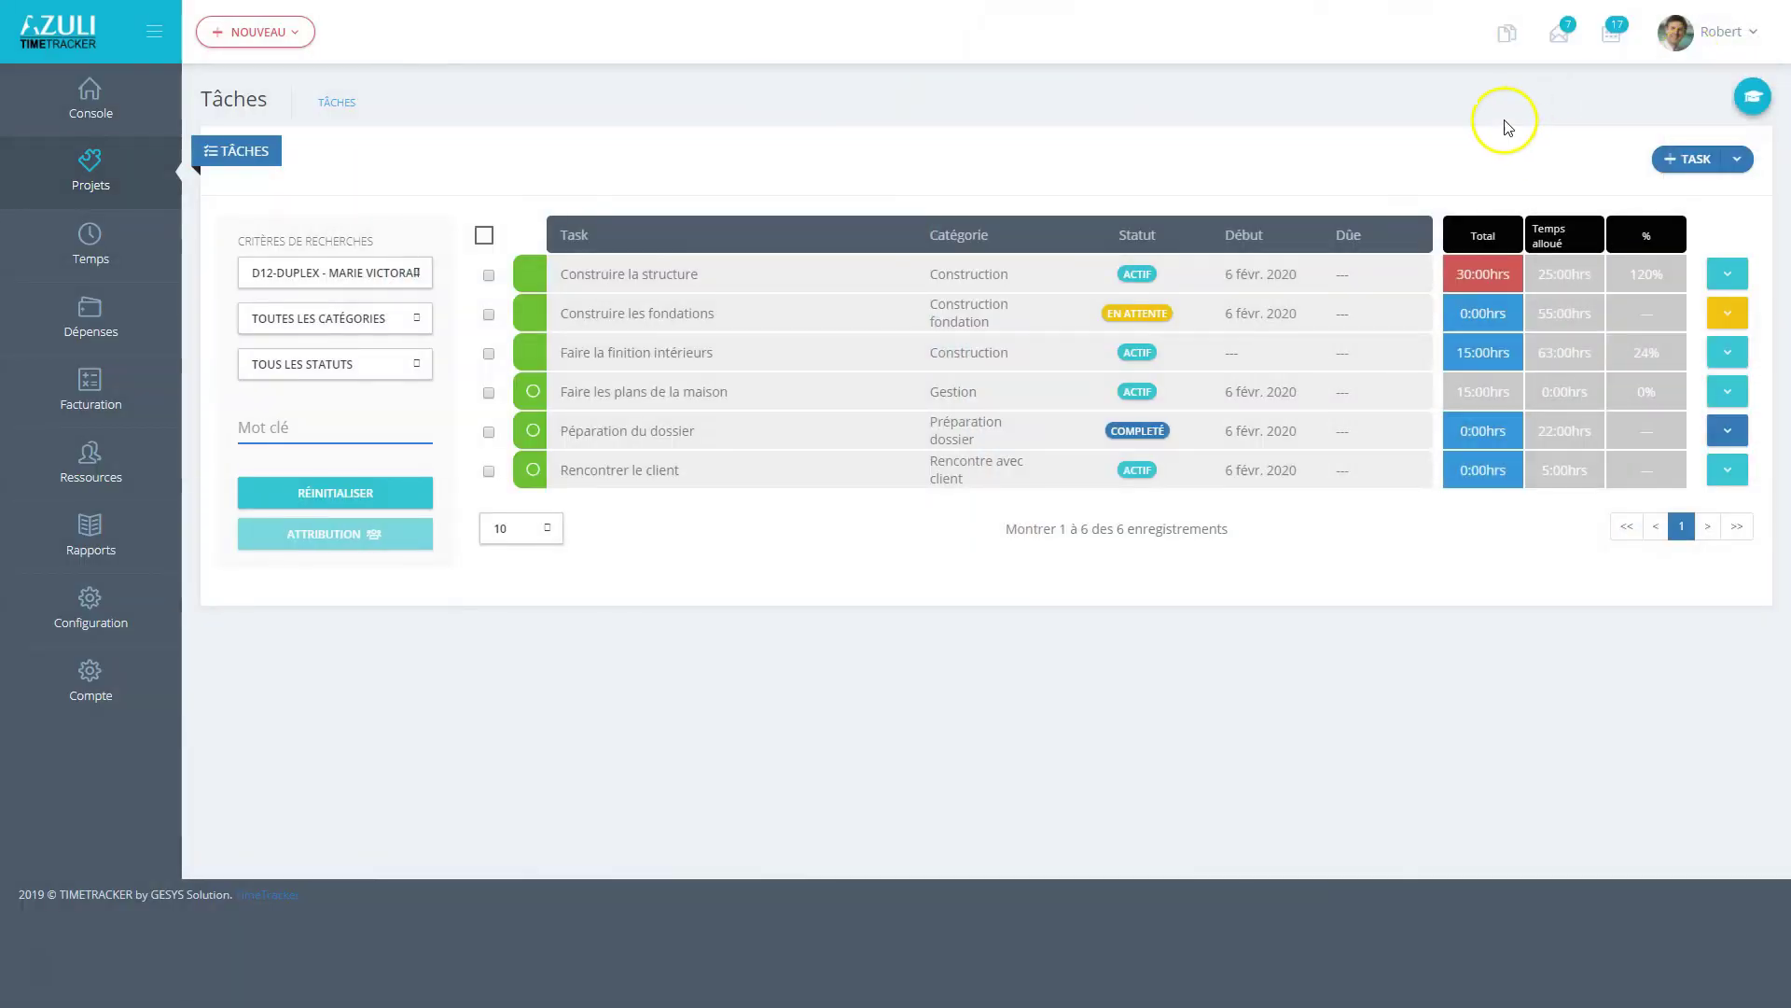
- View the blank new task form, and cancel it to return to the task list
{"action": "left_click", "coordinate": [1705, 162]}
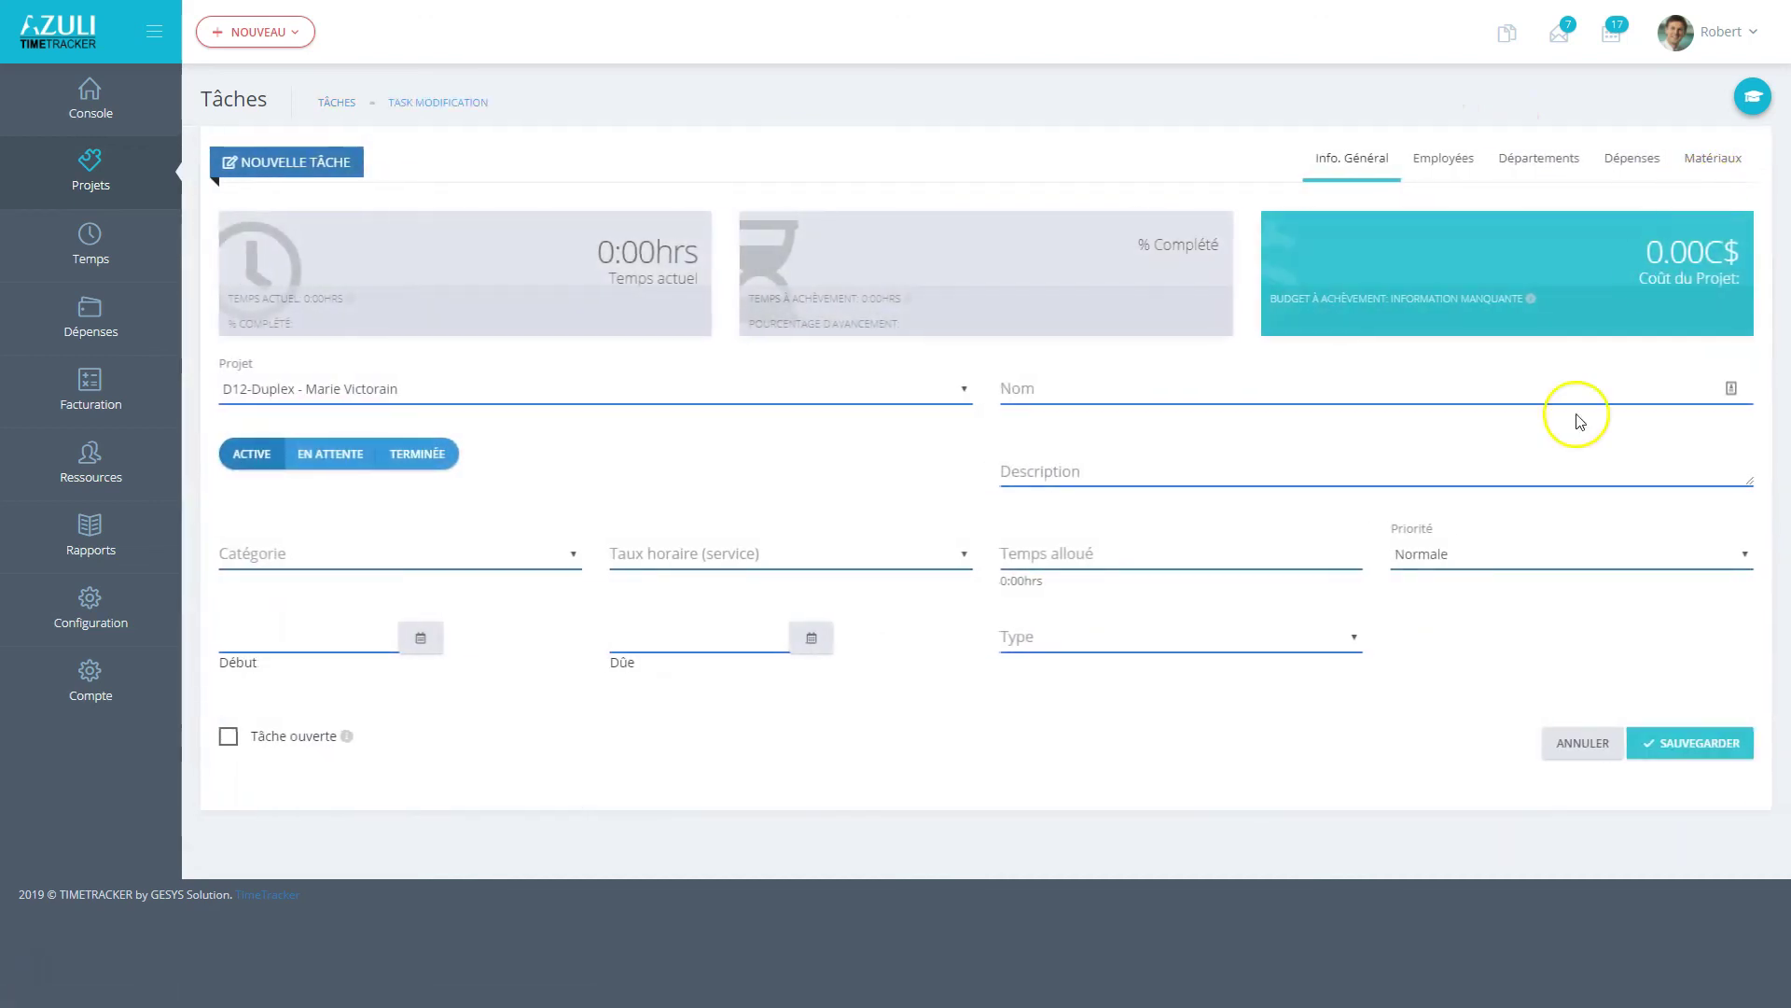
{"action": "left_click", "coordinate": [1572, 746]}
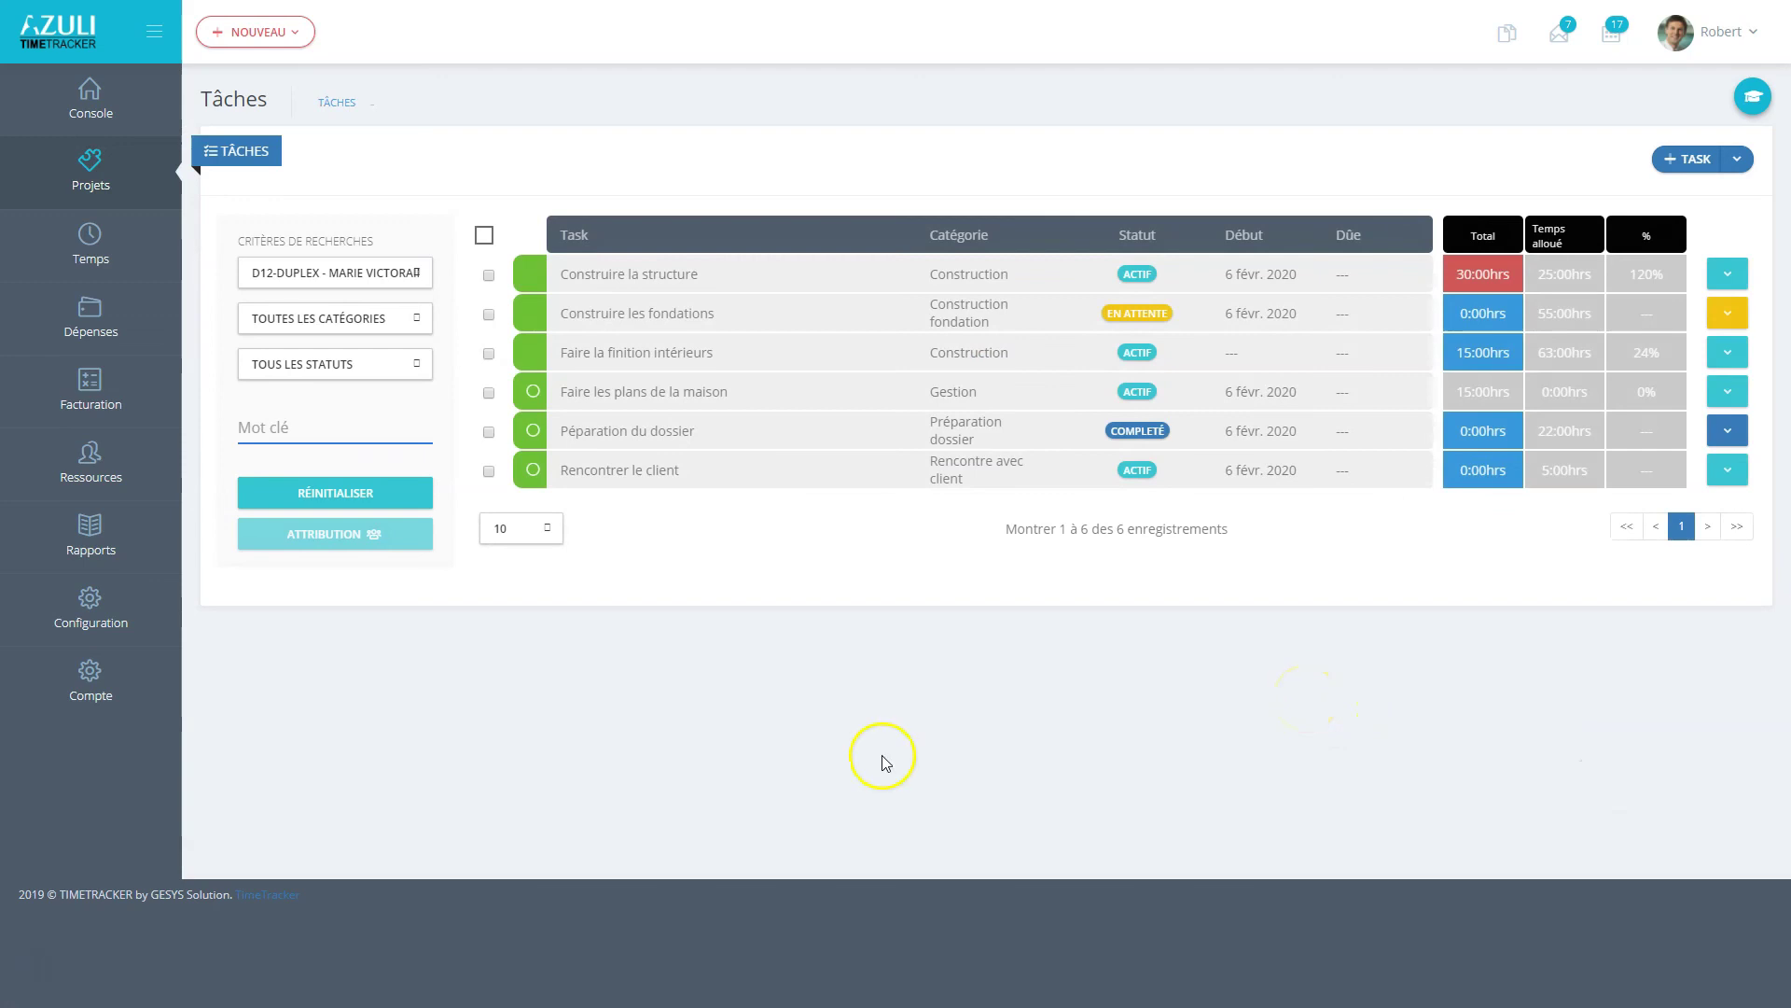
- Filter the task list to Tous Projets and browse its result pages, returning to the first page
{"action": "left_click", "coordinate": [362, 274]}
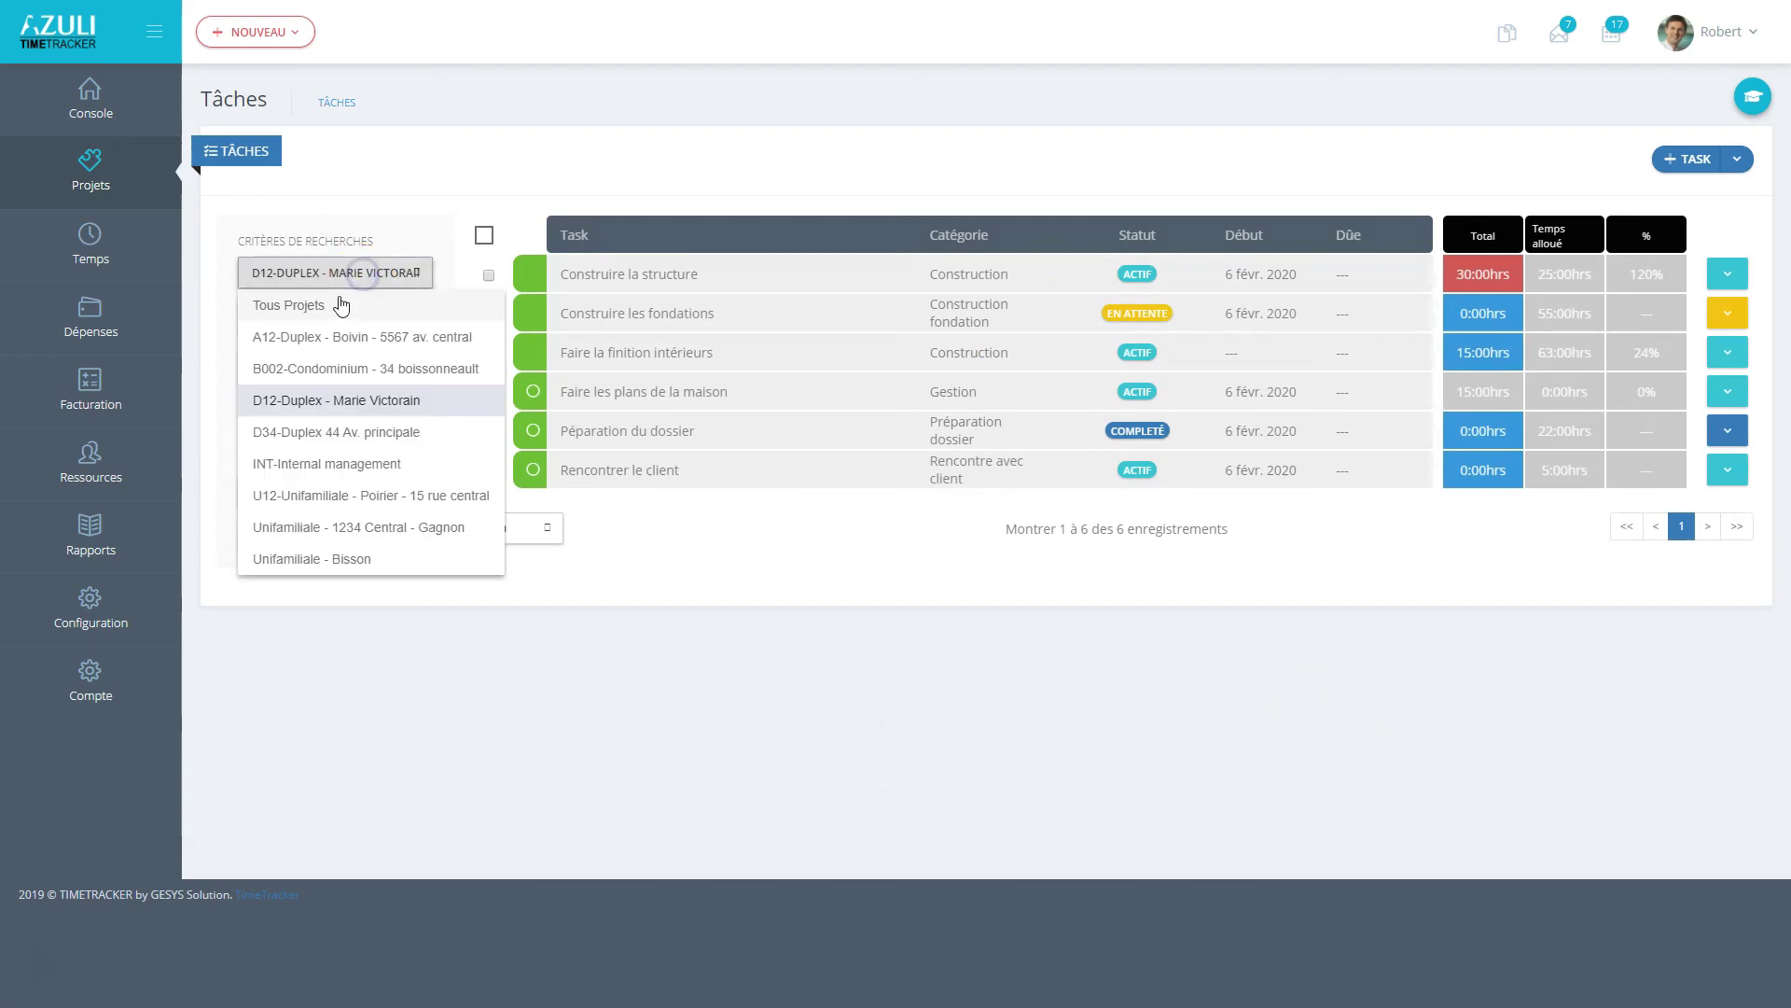
{"action": "left_click", "coordinate": [338, 305]}
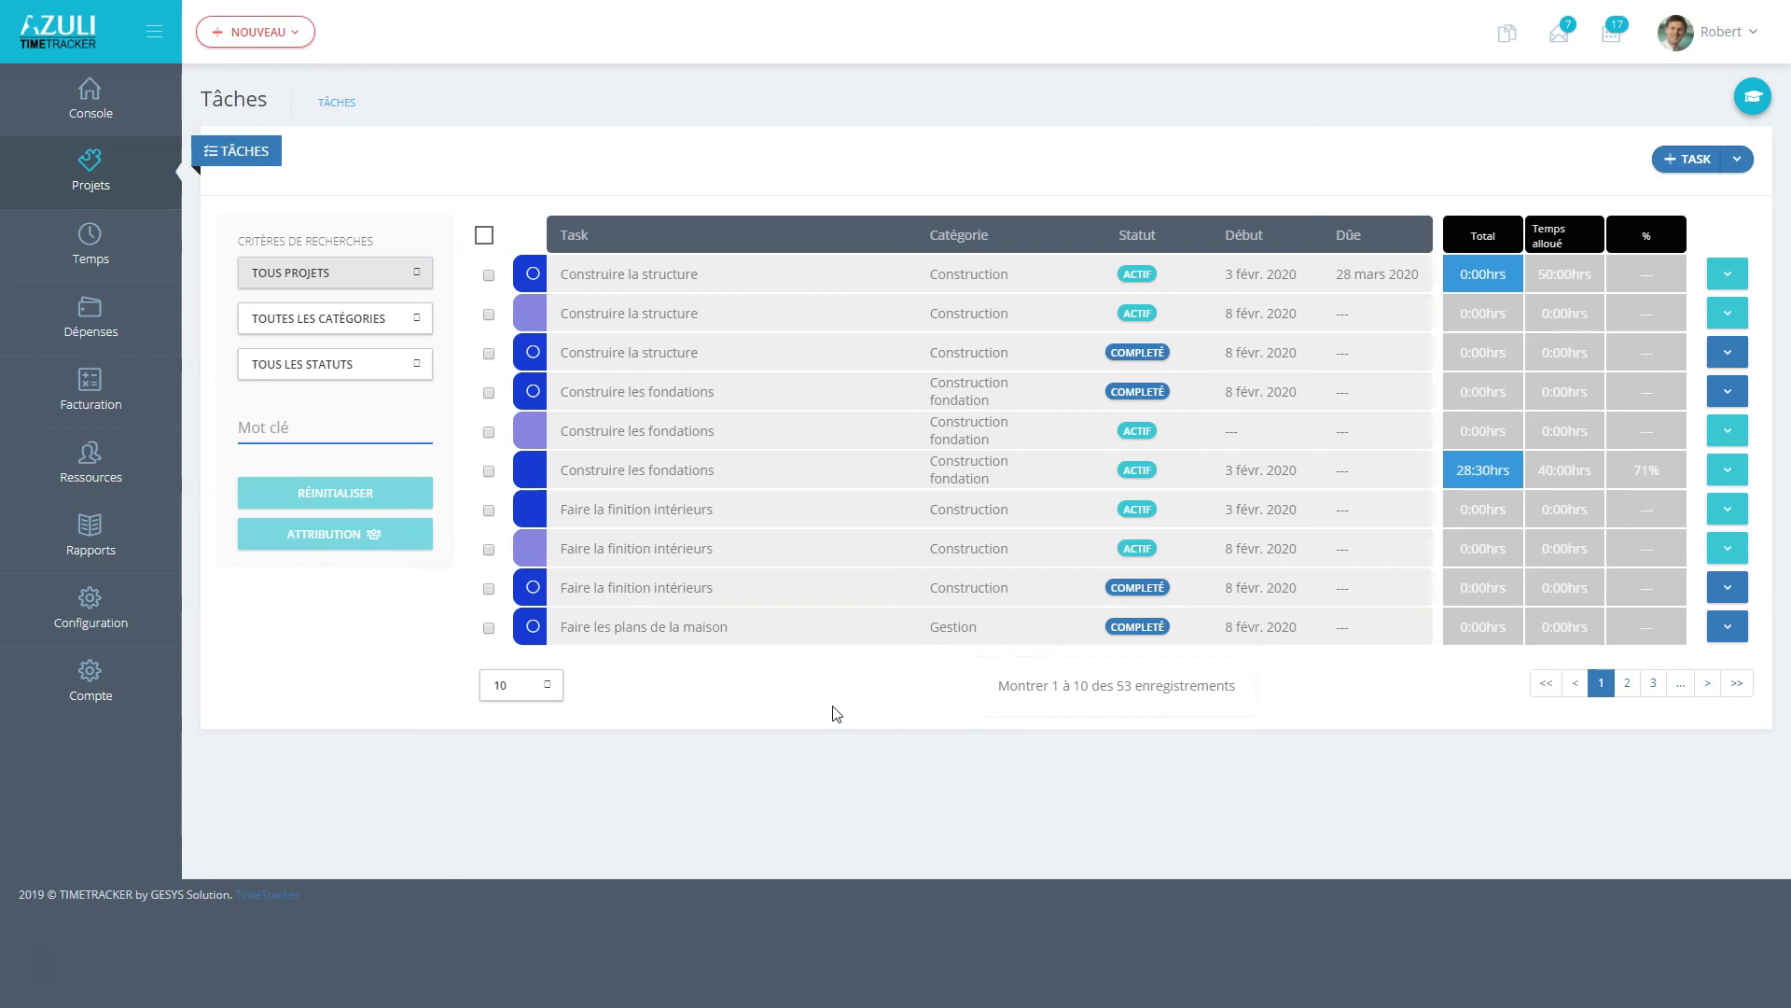
{"action": "left_click", "coordinate": [1630, 685]}
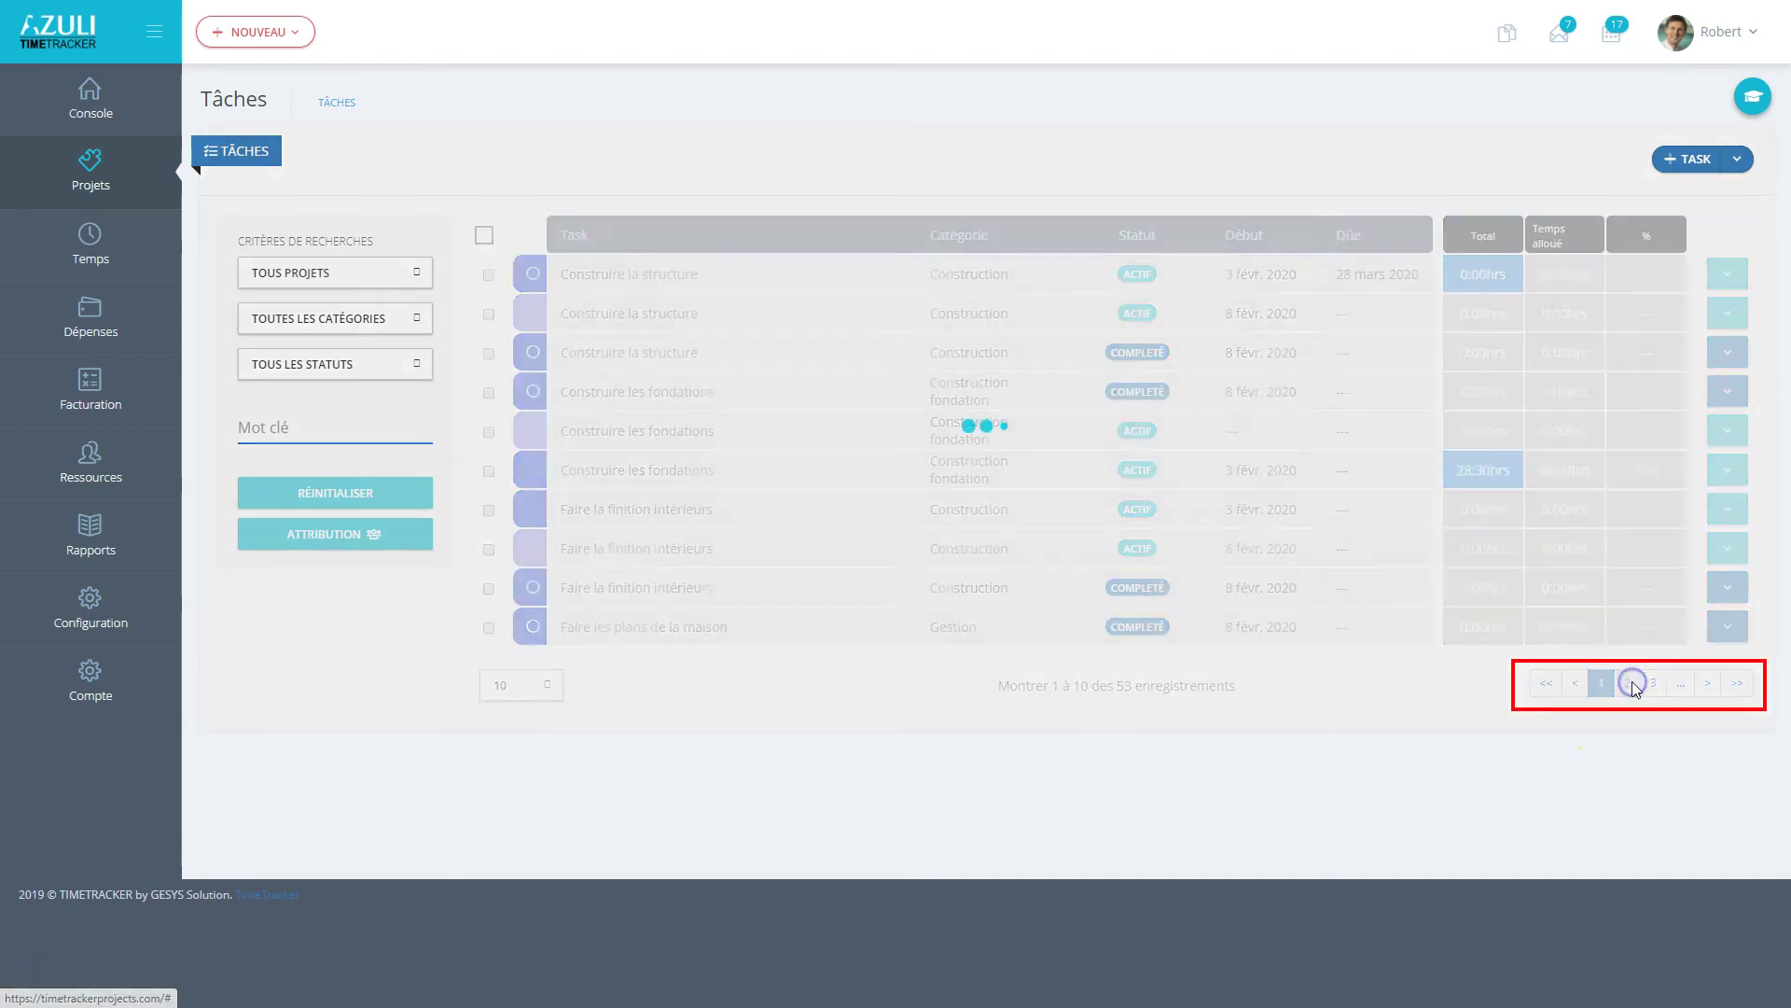
{"action": "left_click", "coordinate": [1651, 686]}
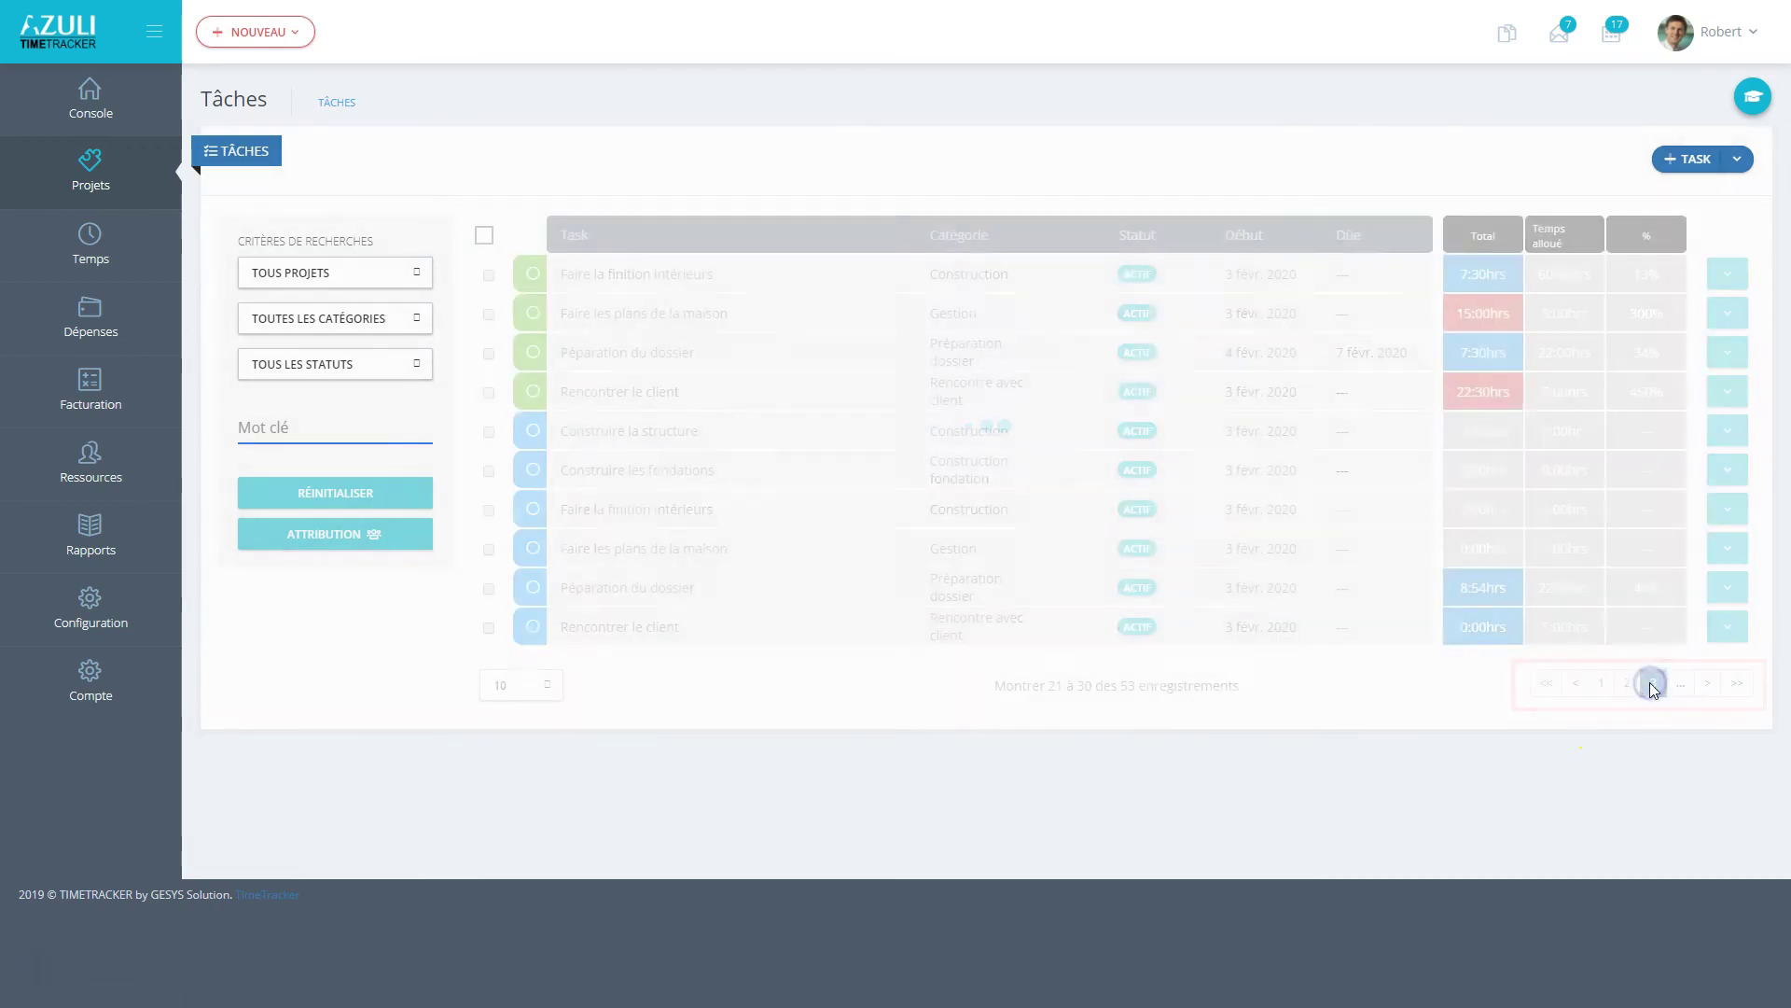
{"action": "left_click", "coordinate": [1711, 686]}
{"action": "left_click", "coordinate": [1545, 683]}
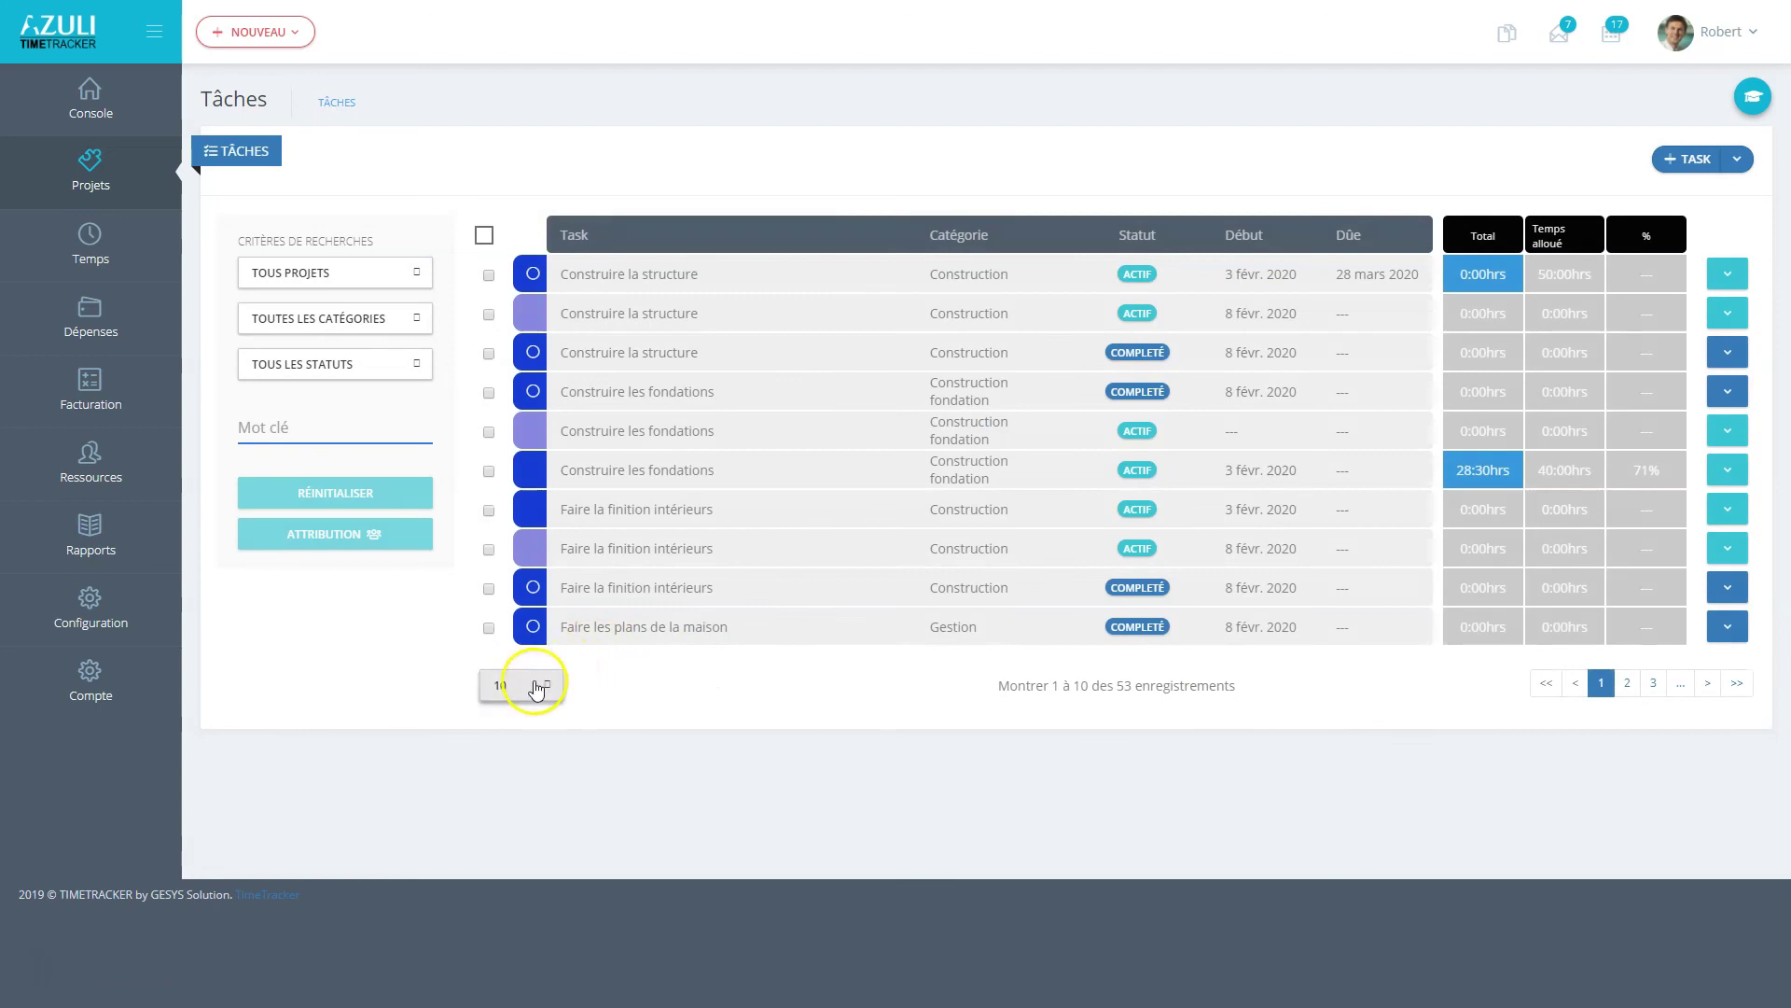
- Show 30 tasks per page, look through the longer list, and set it back to 10 per page
{"action": "left_click", "coordinate": [533, 684]}
{"action": "left_click", "coordinate": [507, 813]}
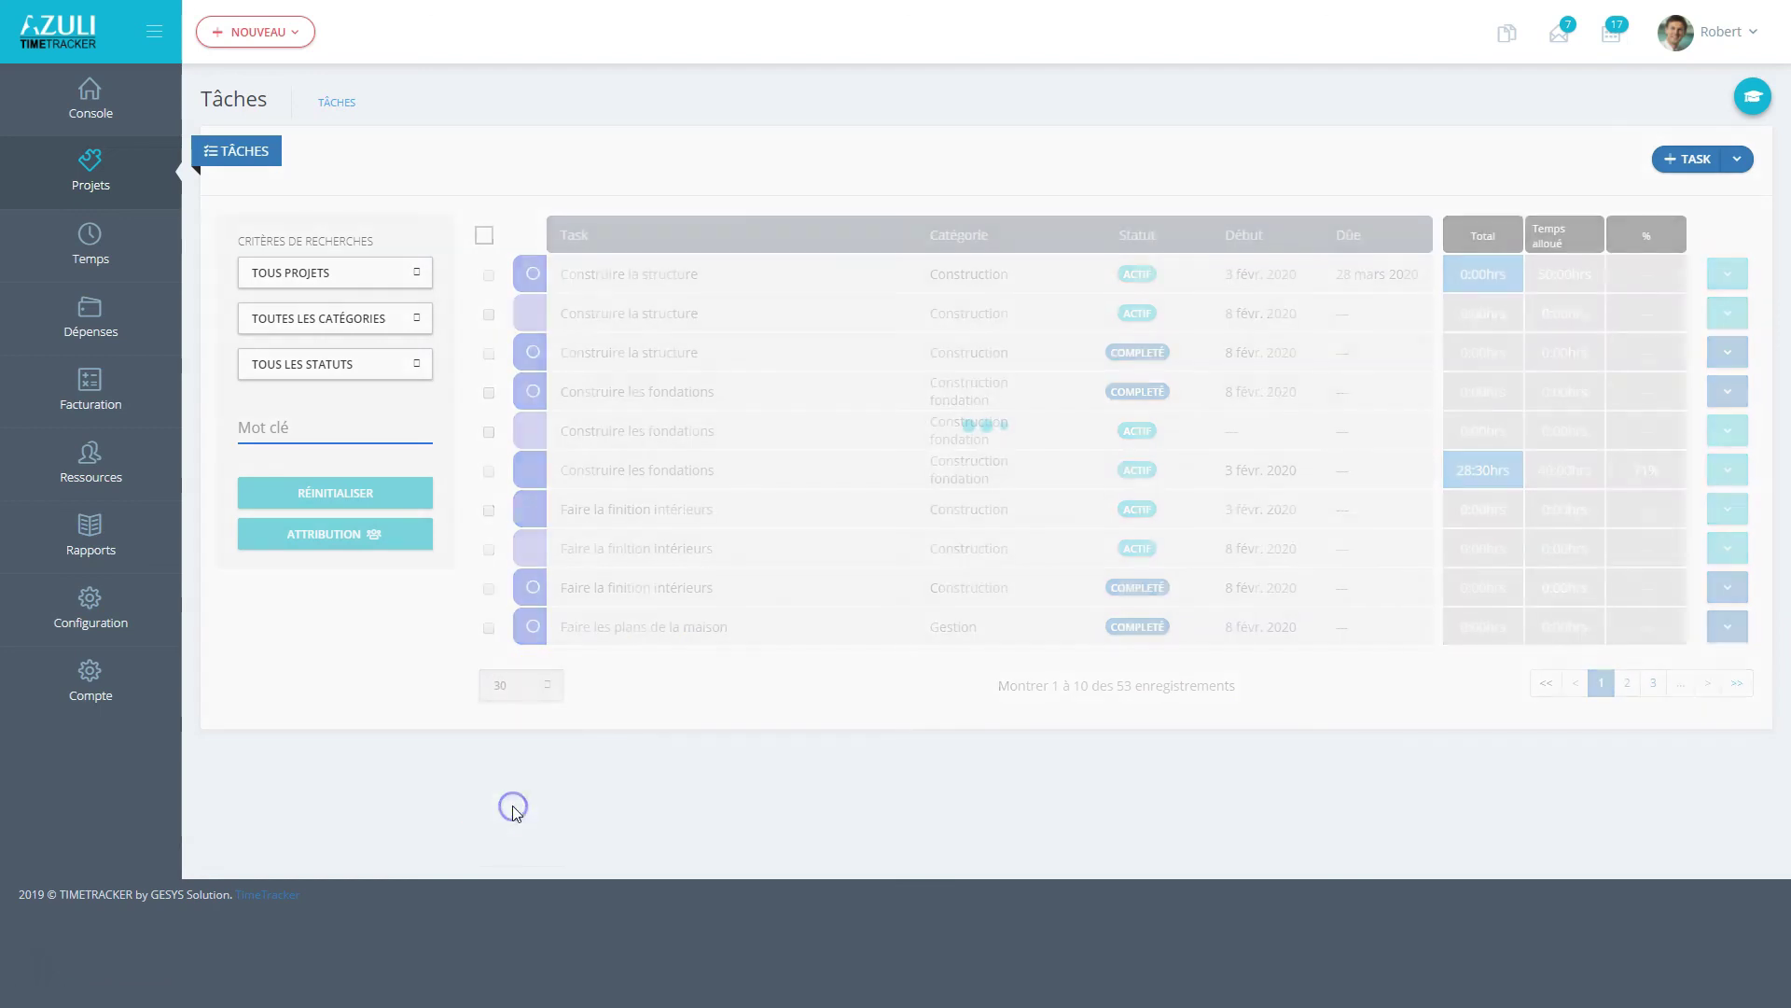
{"action": "scroll", "coordinate": [675, 736], "scroll_direction": "down", "scroll_amount": 3}
{"action": "scroll", "coordinate": [681, 735], "scroll_direction": "down", "scroll_amount": 3}
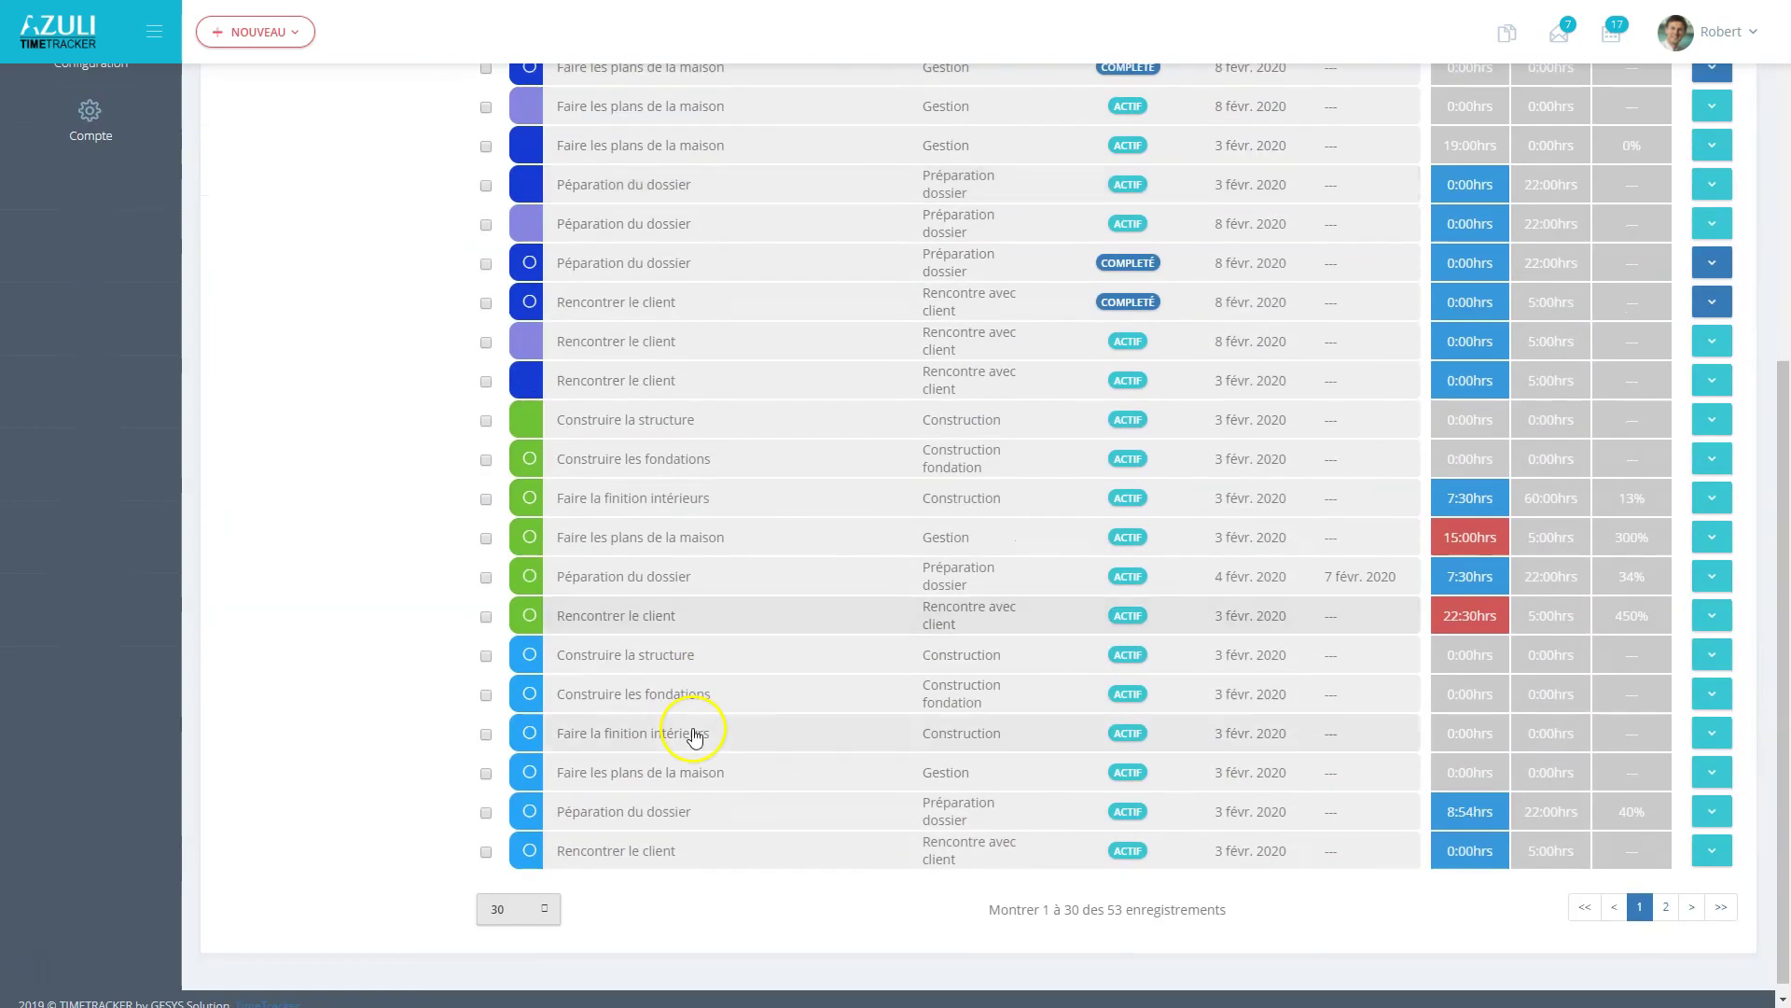
{"action": "left_click", "coordinate": [519, 909]}
{"action": "left_click", "coordinate": [507, 783]}
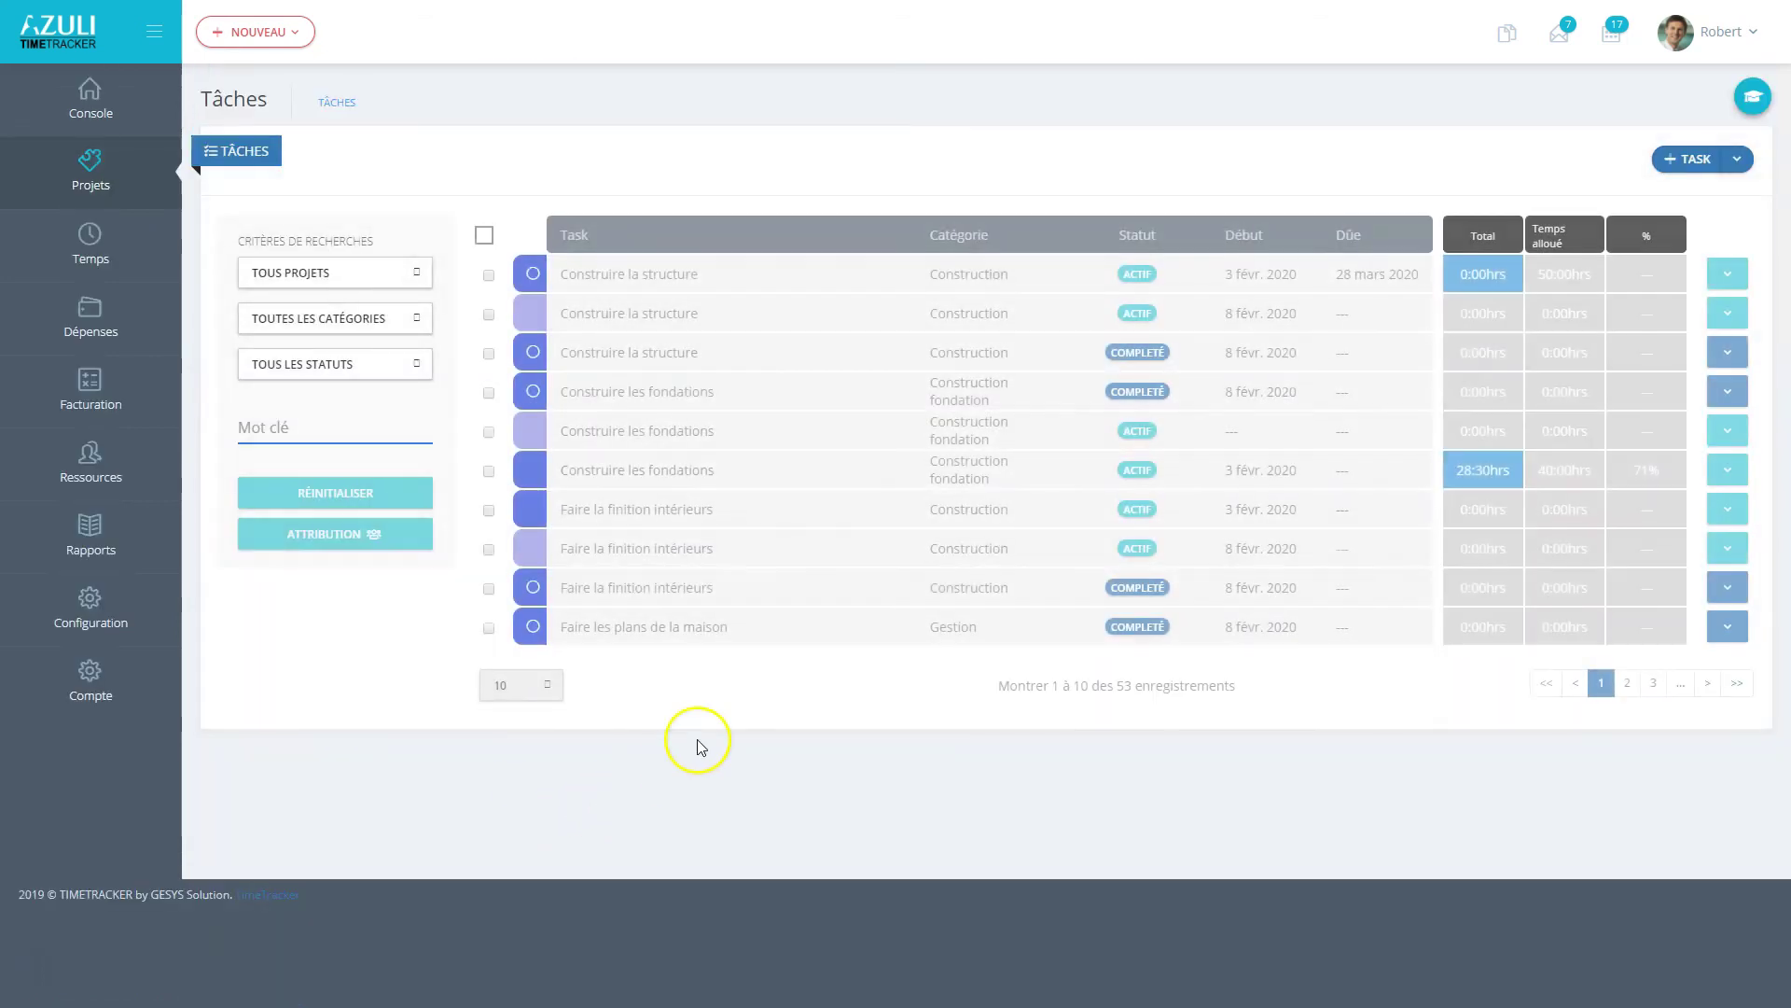